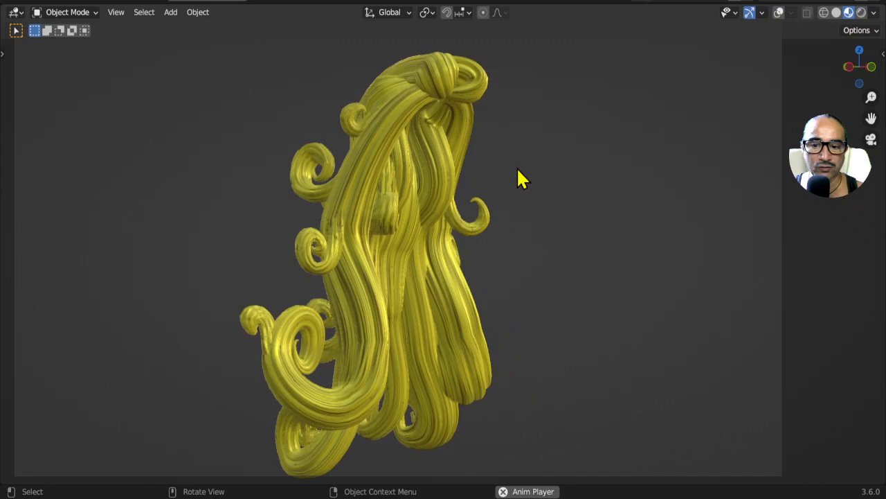
Examine the yellow hair model from the front, the sides and close up
scroll(521, 179, down, 3)
middle_drag(521, 179, 402, 232)
scroll(368, 234, down, 4)
scroll(491, 312, up, 8)
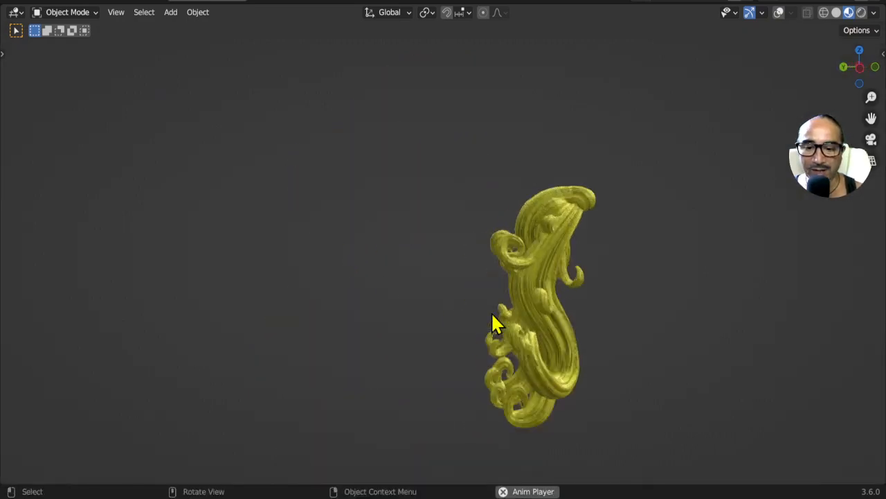
middle_drag(715, 255, 596, 267)
key(KP_Decimal)
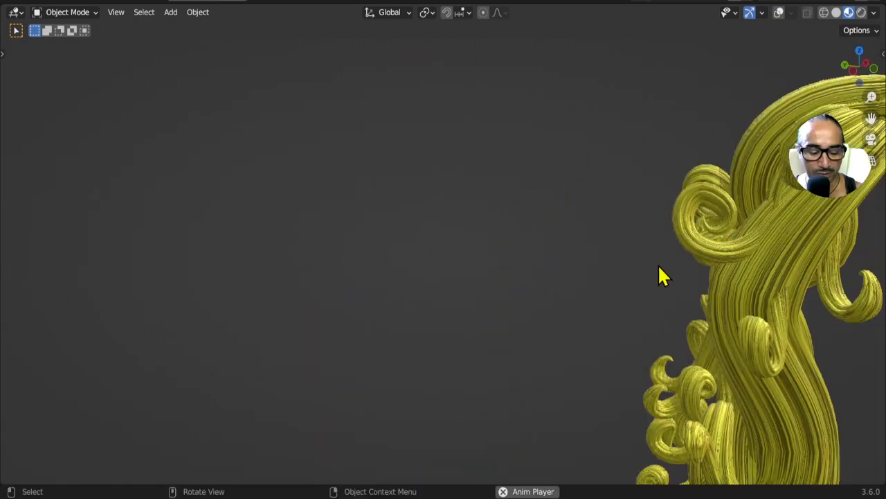
middle_drag(575, 208, 515, 202)
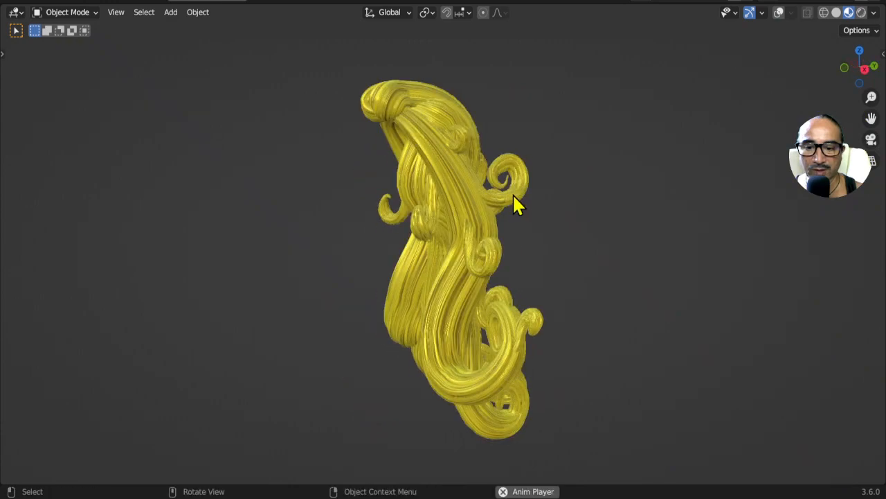
scroll(499, 198, up, 6)
scroll(462, 195, down, 4)
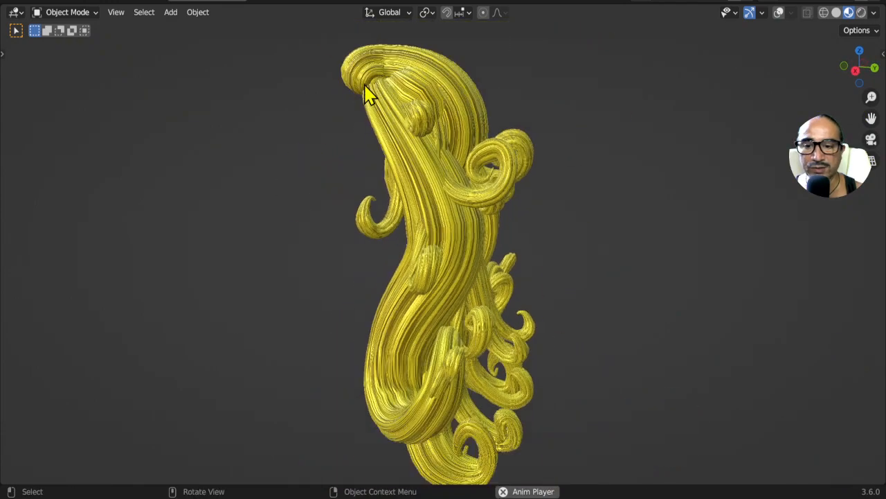
middle_drag(296, 266, 343, 84)
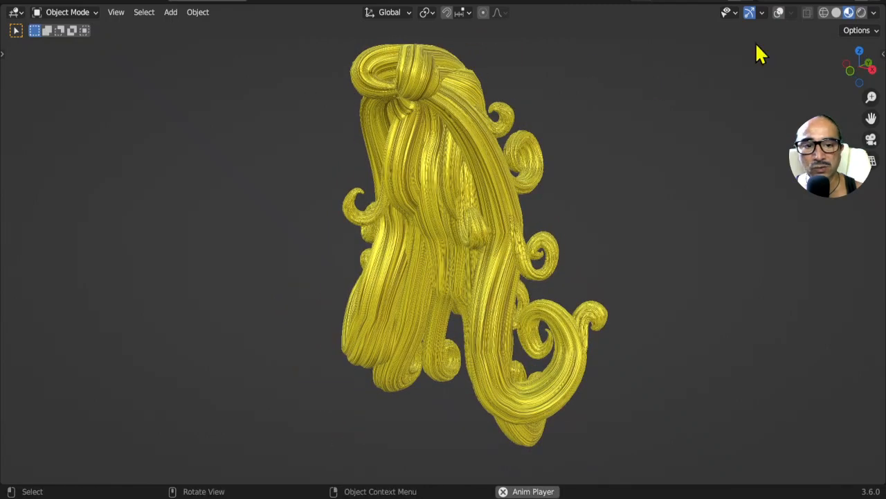
Show the viewport overlays, restore the multi-editor layout and view the selected hair curve from behind
click(779, 13)
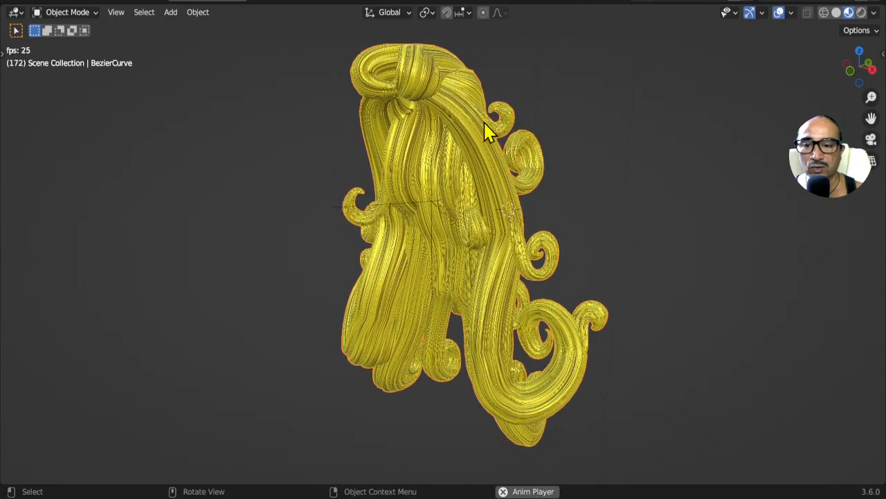
middle_drag(487, 135, 401, 144)
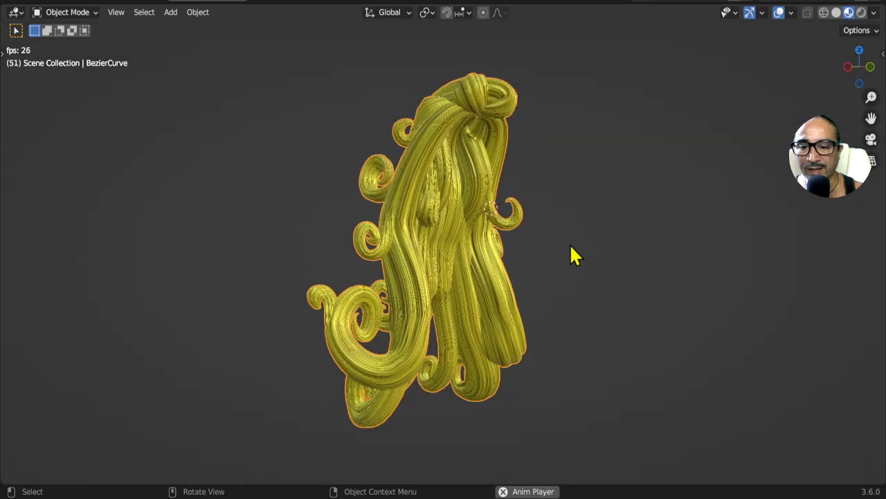
middle_drag(575, 256, 471, 176)
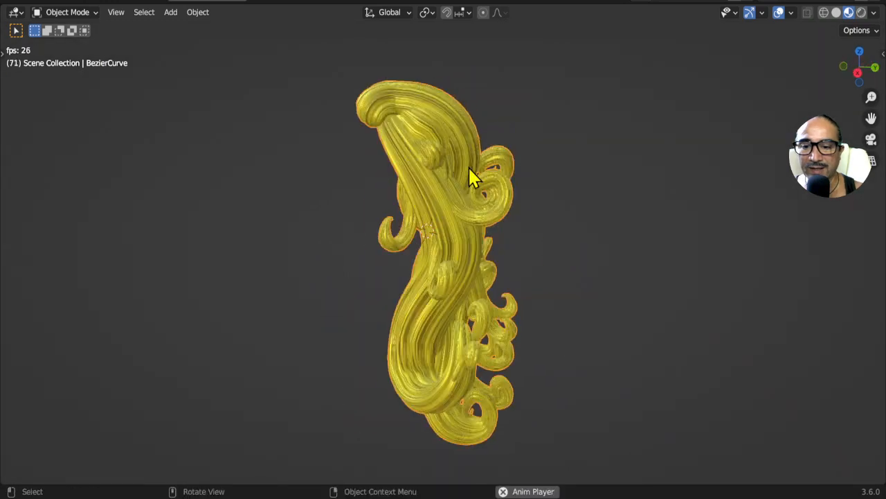
click(219, 2)
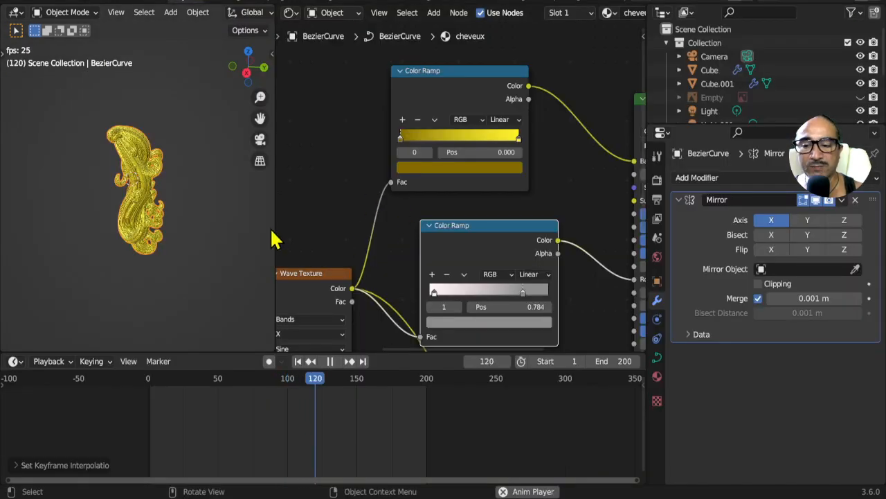
middle_drag(176, 170, 178, 162)
scroll(177, 173, up, 4)
middle_drag(180, 210, 111, 222)
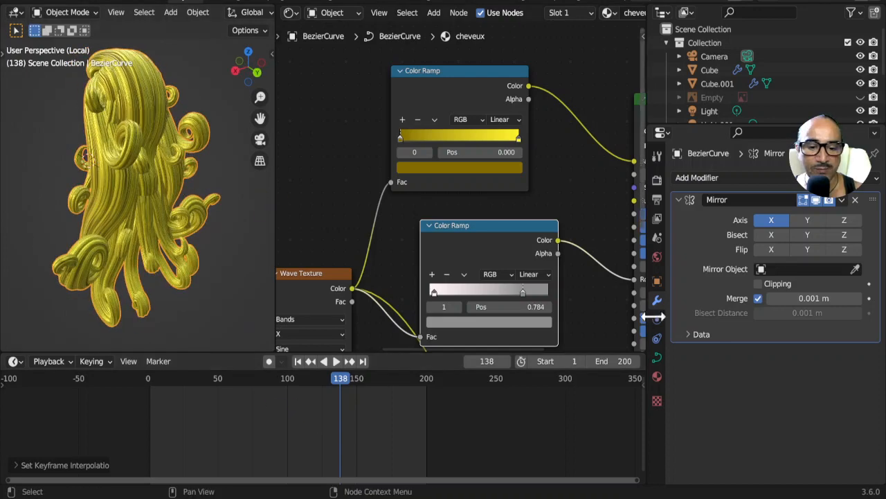
Show the hair curve's Texture Space settings in its data properties and collapse the Geometry section
click(657, 357)
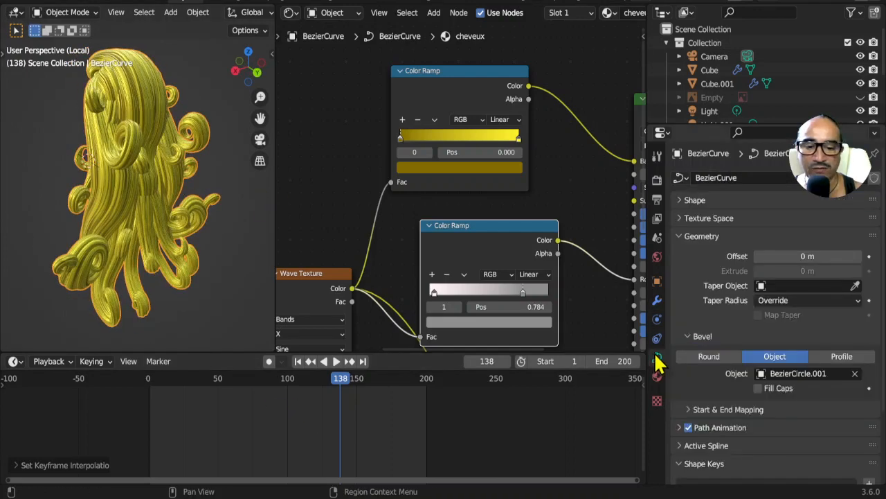
click(680, 238)
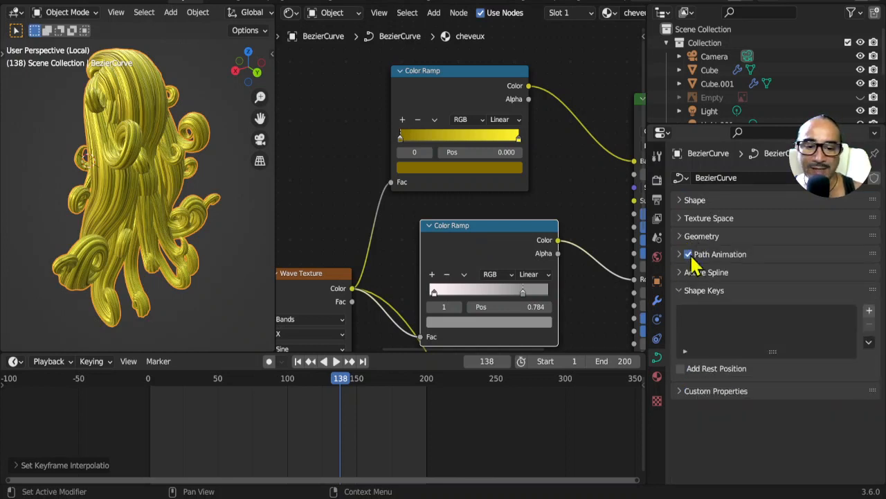
click(719, 219)
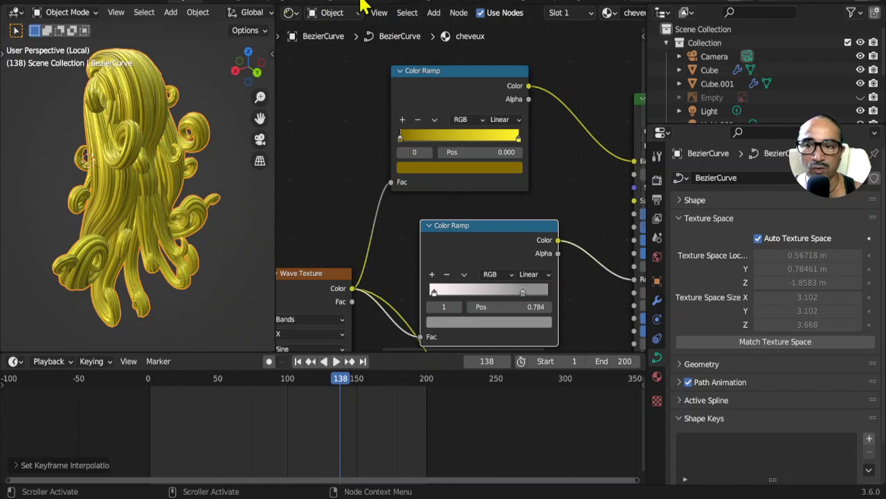
Switch to the UV Editing workspace, leave Edit Mode and convert the hair curve to a mesh
click(321, 2)
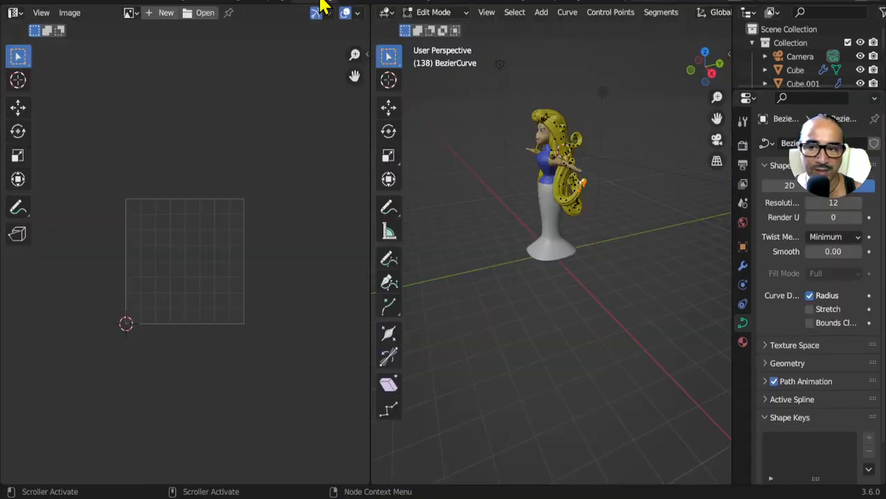
scroll(616, 176, up, 2)
shift+middle_drag(616, 114, 593, 192)
scroll(609, 194, up, 2)
key(Tab)
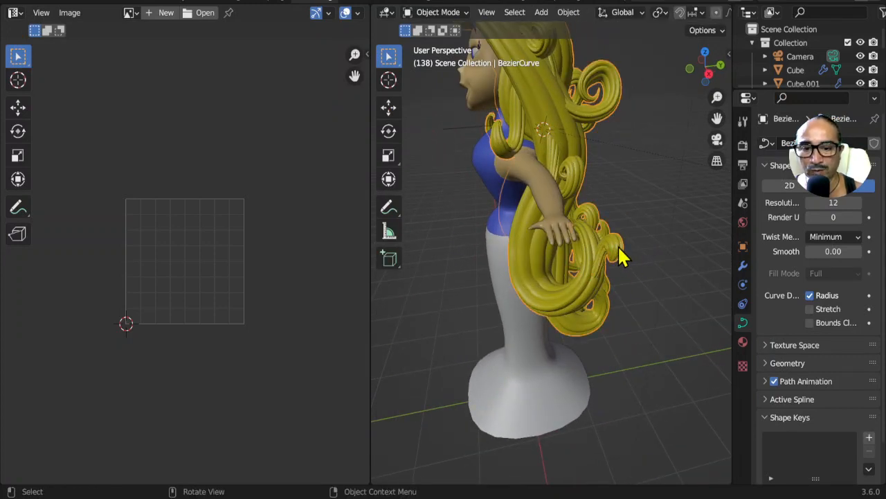
click(568, 14)
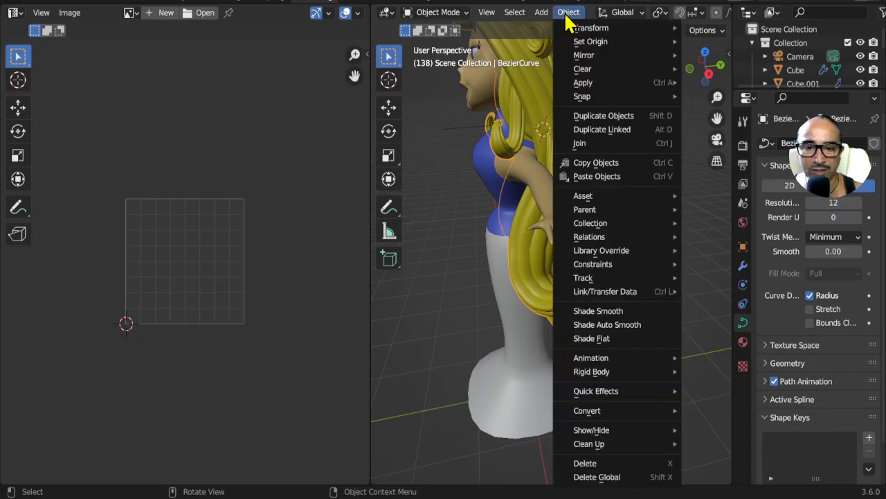
mouse_move(583, 27)
mouse_move(596, 411)
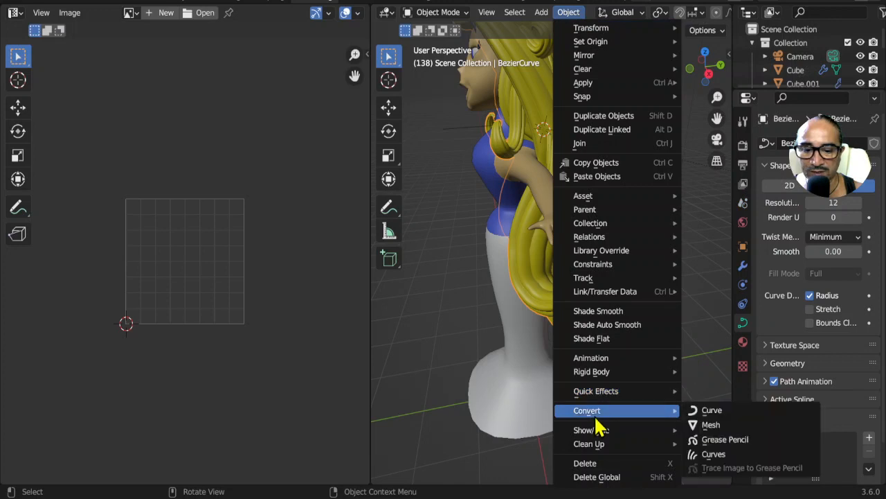
click(713, 426)
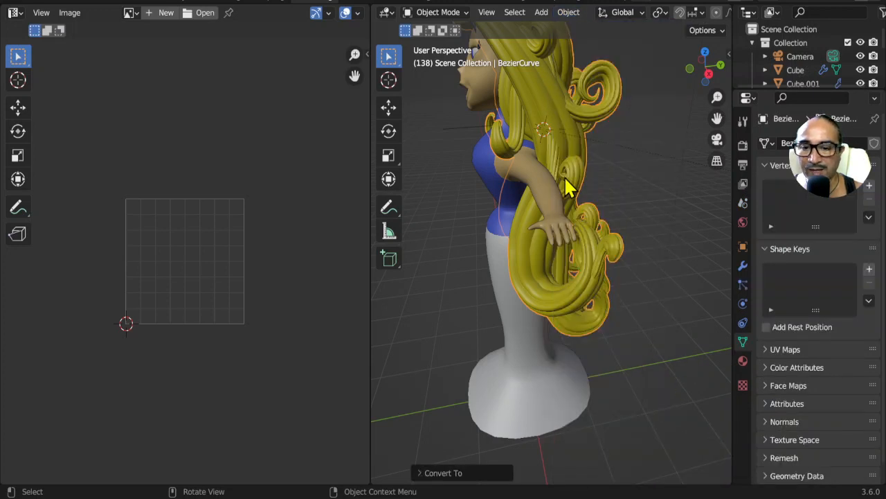
Select the whole linked curl at the back of the head in Edit Mode and examine the hair mesh's UV layout
key(Tab)
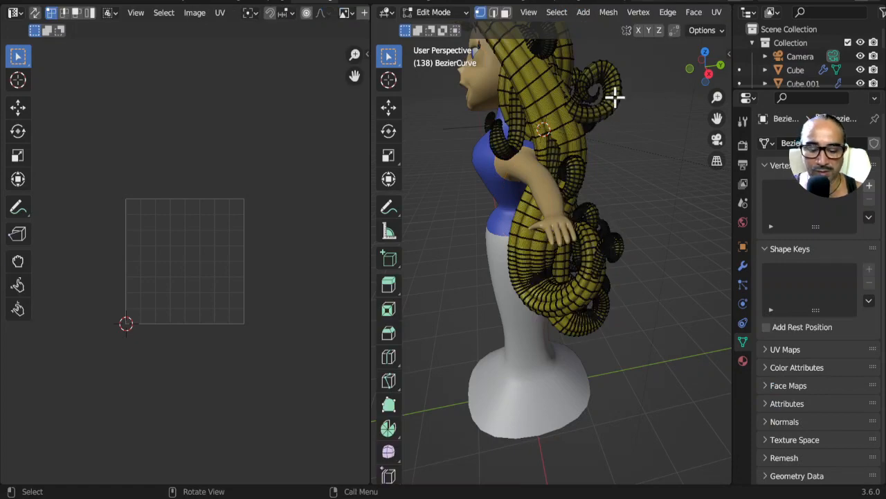
key(l)
key(KP_Decimal)
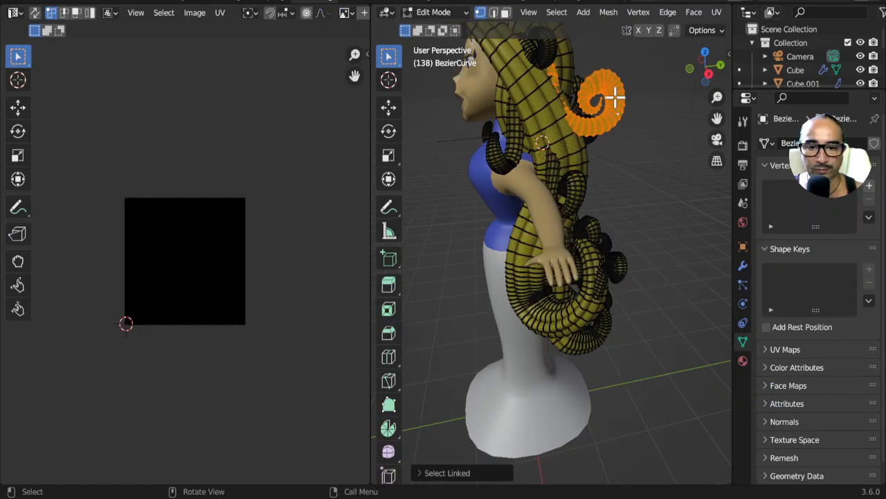
middle_drag(600, 275, 593, 316)
scroll(563, 319, up, 2)
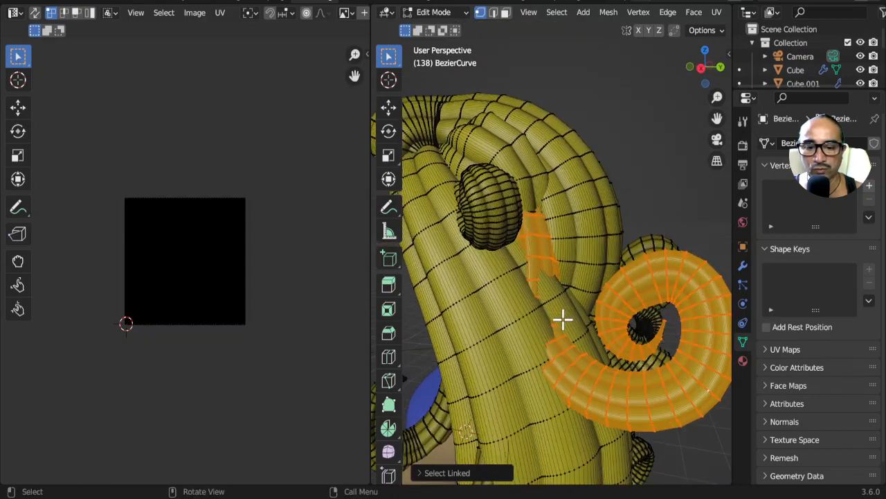
key(Home)
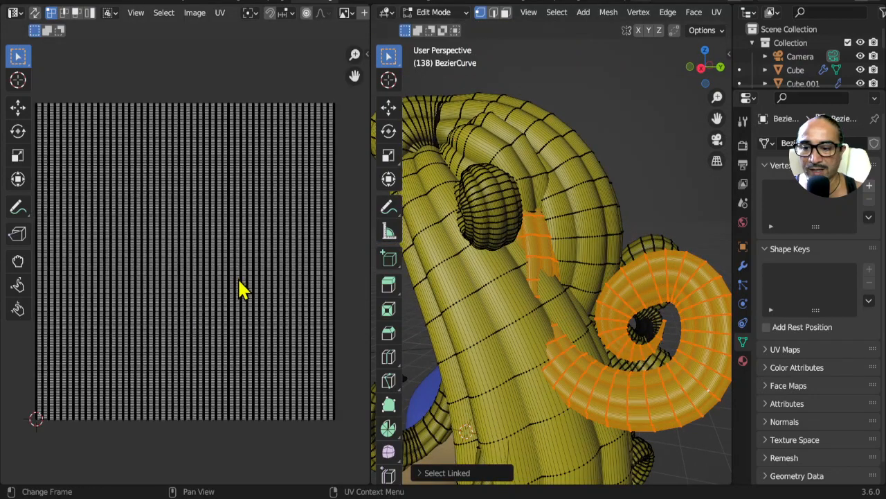
scroll(245, 217, up, 2)
scroll(245, 214, down, 4)
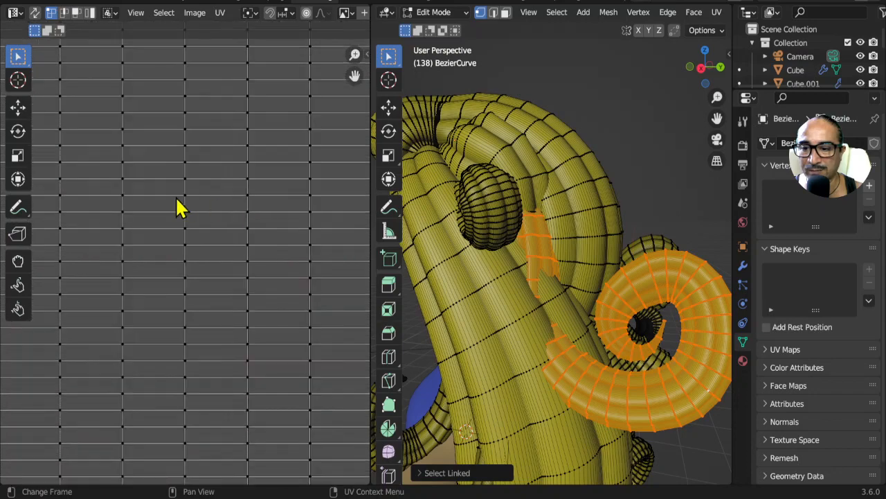
scroll(274, 214, down, 4)
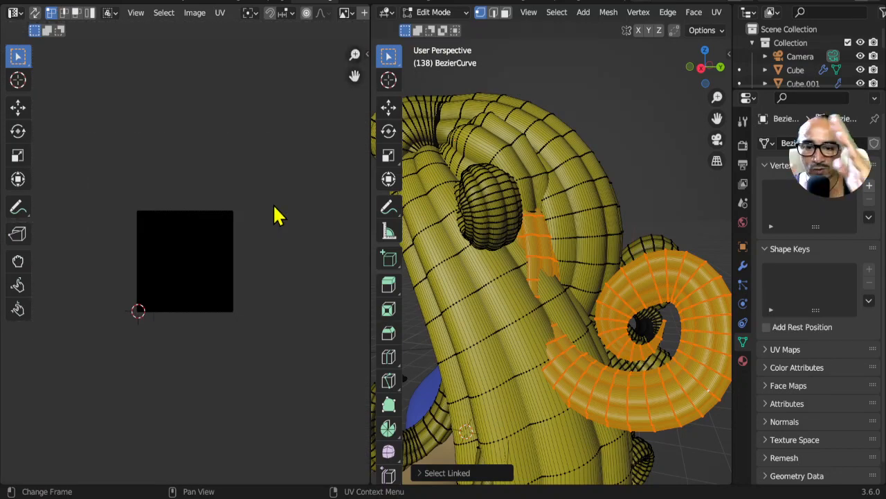
Return to Object Mode and open the recent file falbala3.blend without saving the changes to falbala4.blend
key(Tab)
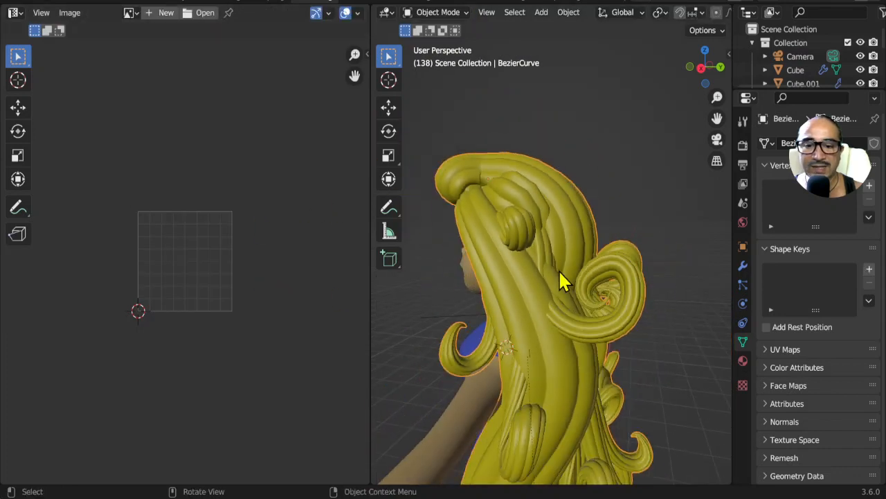
middle_drag(560, 271, 660, 331)
click(10, 12)
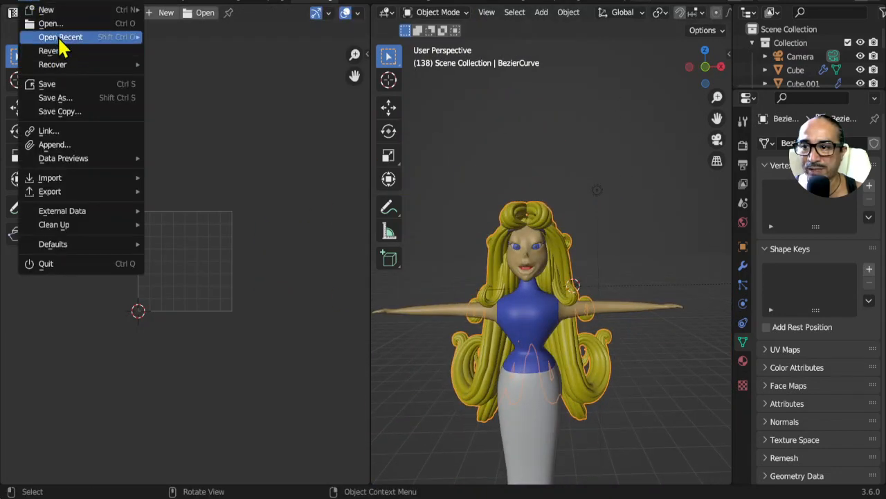
mouse_move(59, 38)
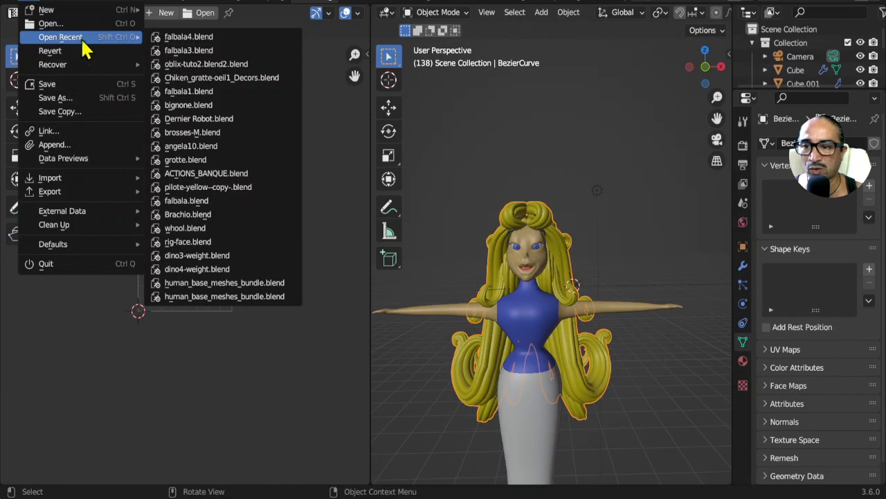
click(196, 51)
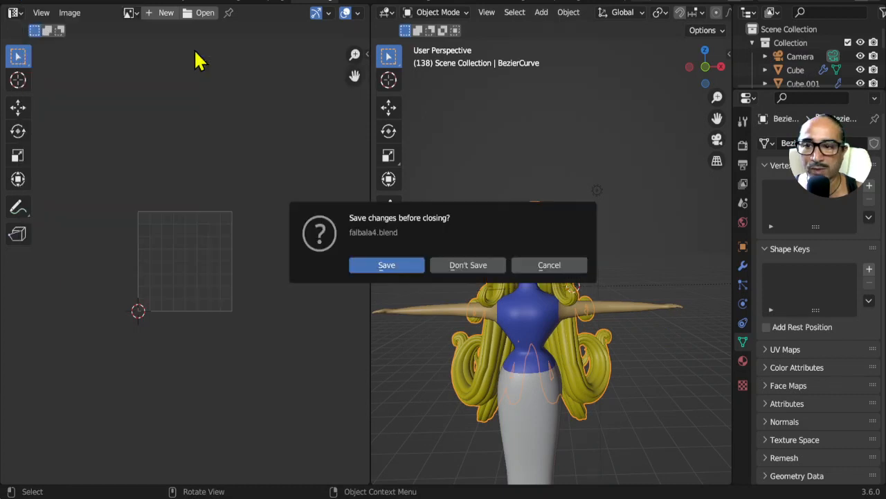
click(468, 266)
Look over the flat-shaded character, then change the solid viewport shading's lighting to MatCap
middle_drag(471, 267, 582, 275)
scroll(532, 352, down, 4)
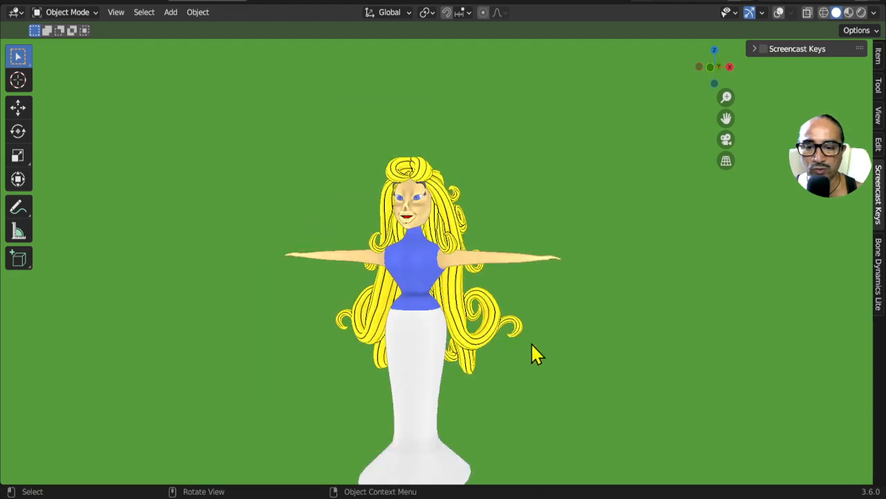
middle_drag(532, 353, 568, 273)
scroll(572, 283, up, 4)
mouse_move(457, 206)
middle_down()
mouse_move(497, 205)
mouse_move(471, 207)
middle_up()
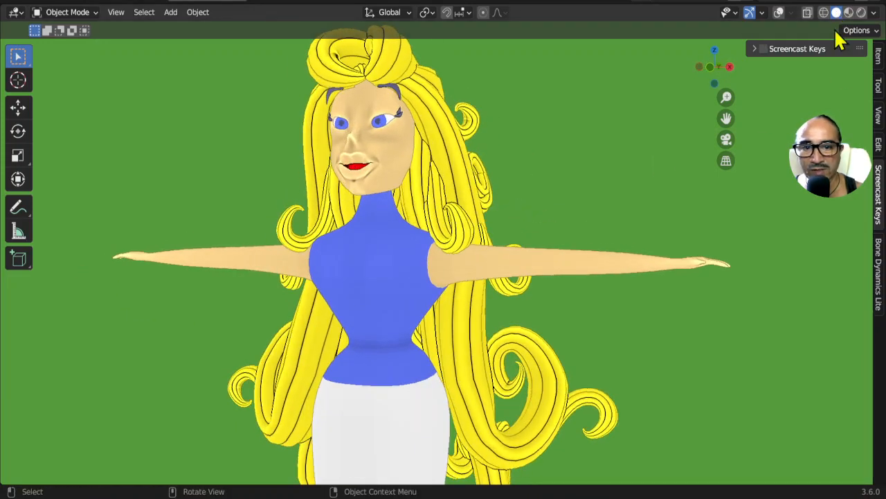
middle_drag(837, 39, 498, 253)
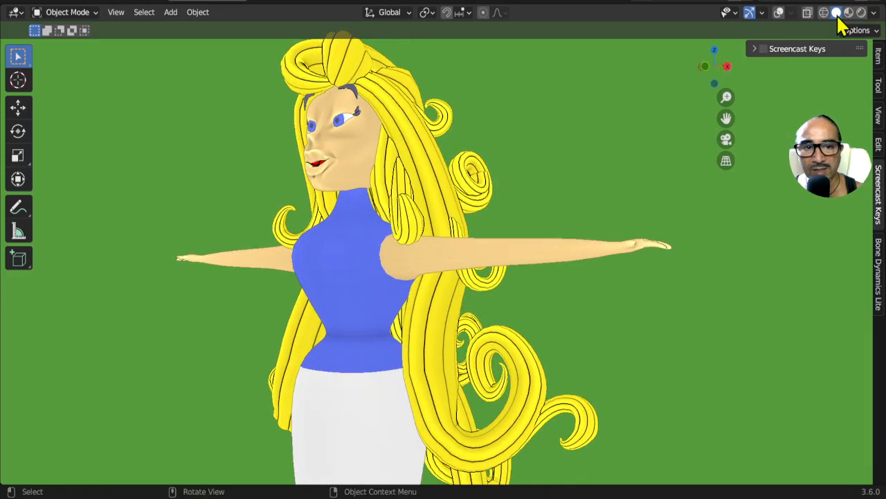
click(874, 12)
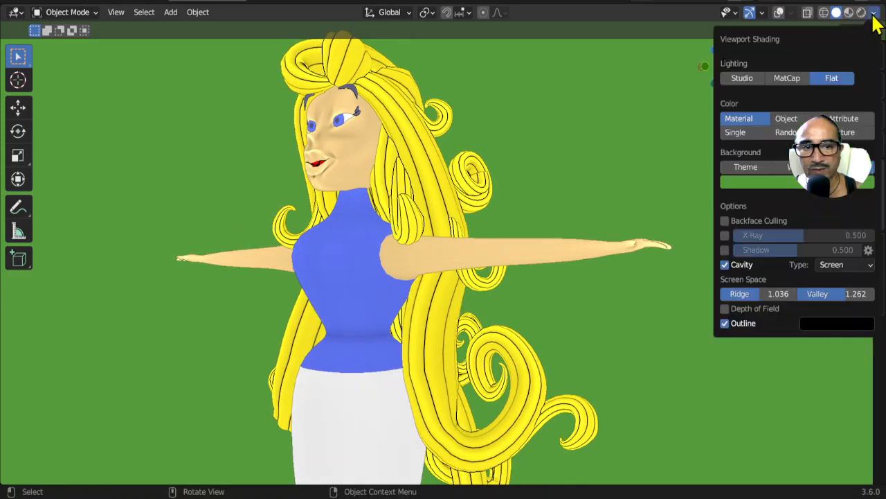
click(837, 20)
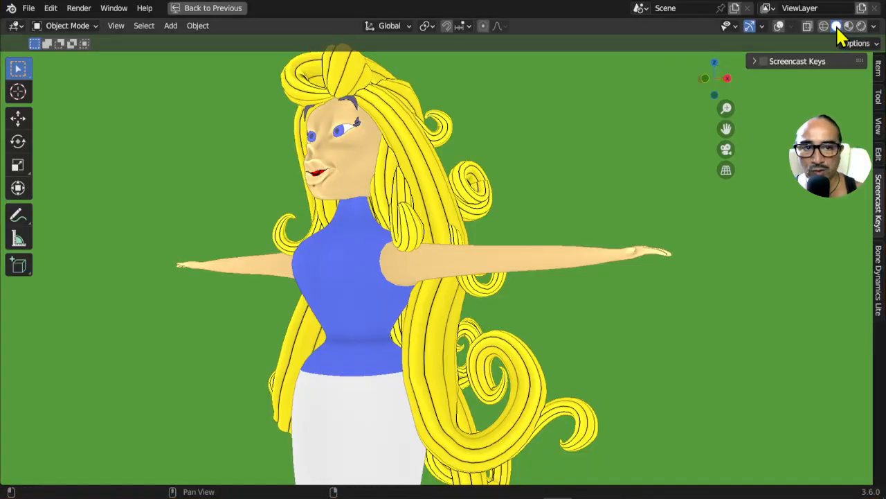
click(874, 27)
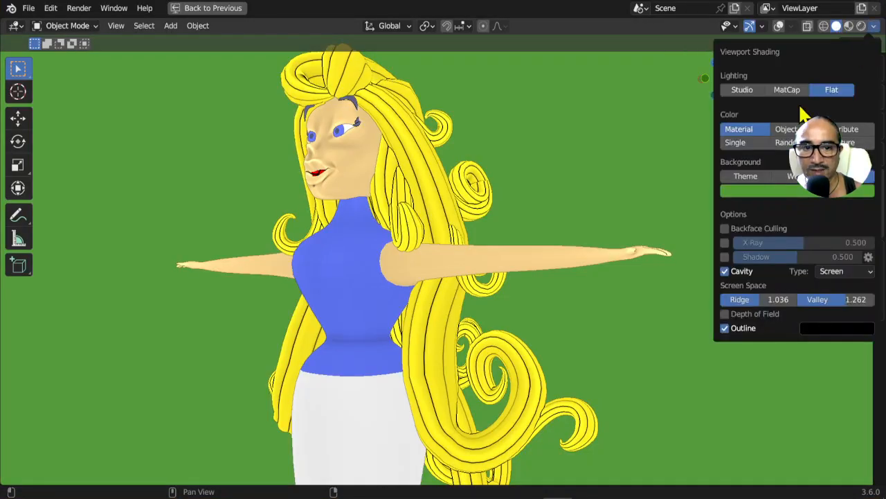
click(793, 92)
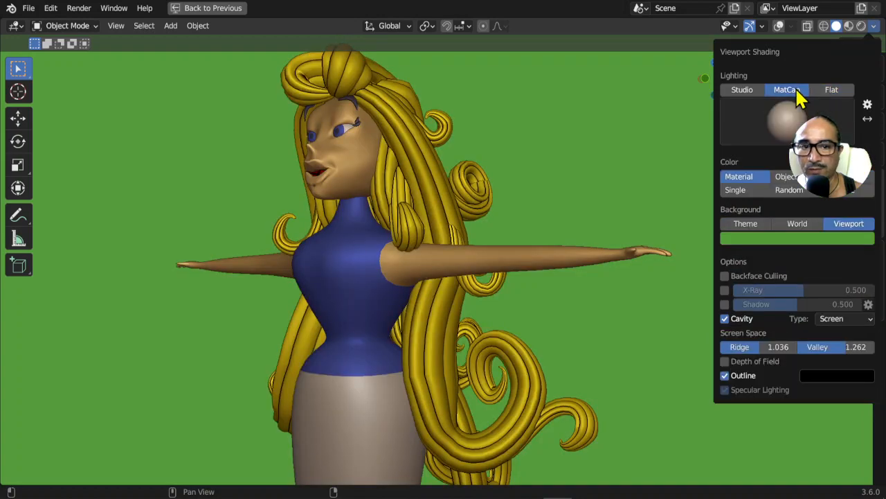
Preview Studio lighting on the character, then set the solid viewport shading's lighting to Flat
click(748, 92)
mouse_move(691, 138)
middle_down()
mouse_move(459, 215)
mouse_move(529, 199)
middle_up()
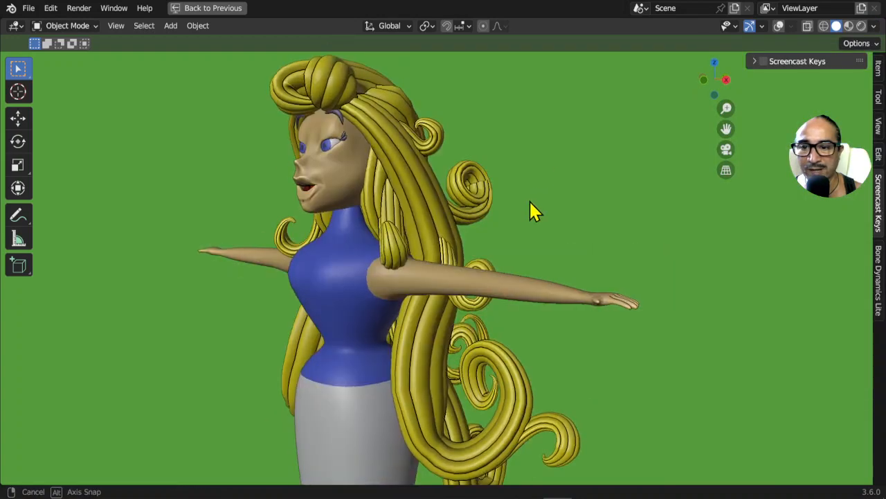
click(874, 27)
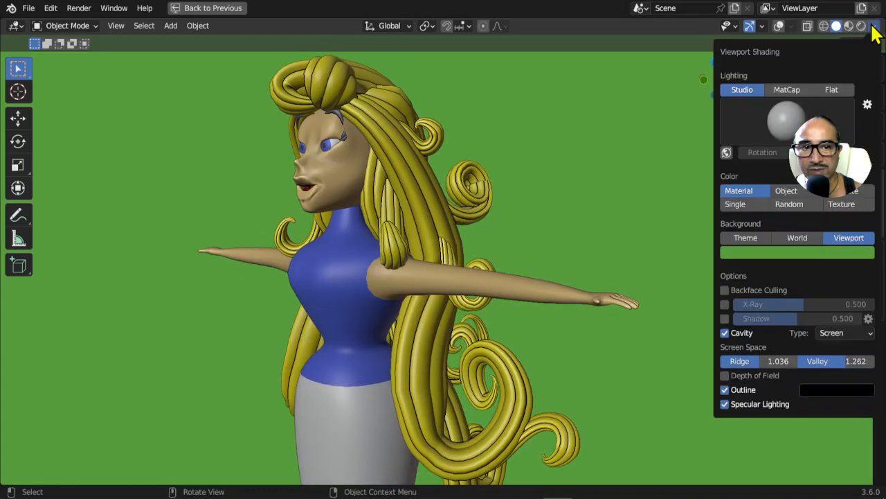
click(834, 90)
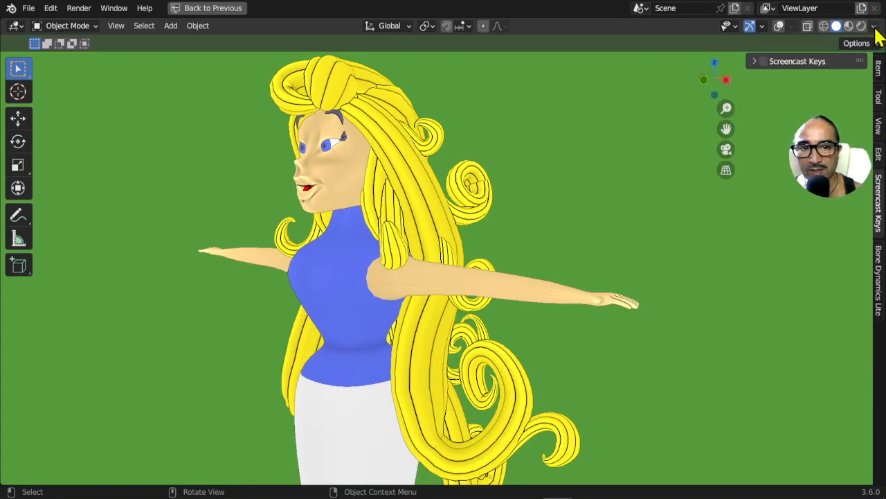
middle_drag(359, 212, 385, 203)
scroll(356, 158, up, 2)
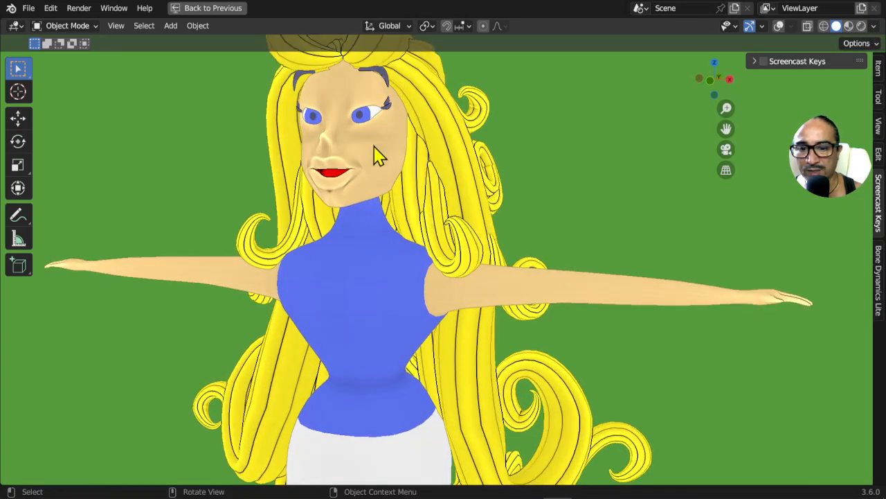
Turn the Cavity option off and back on to compare its effect on the flat-shaded character
click(874, 28)
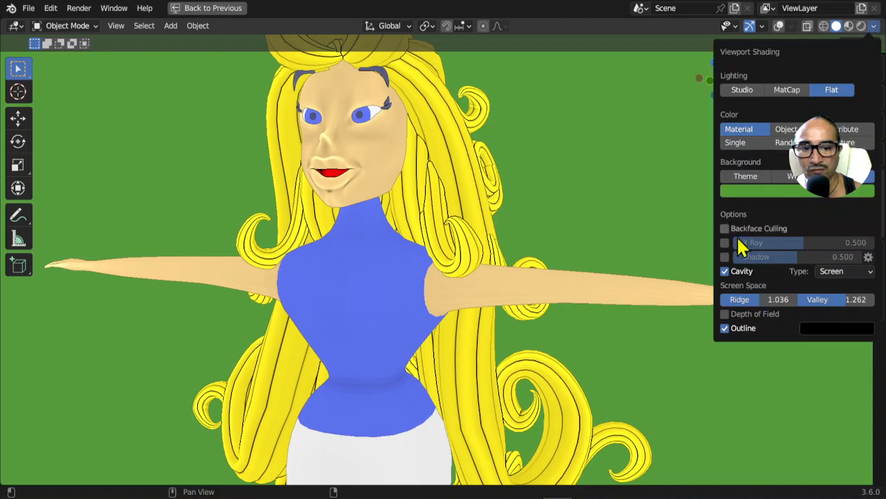
click(724, 270)
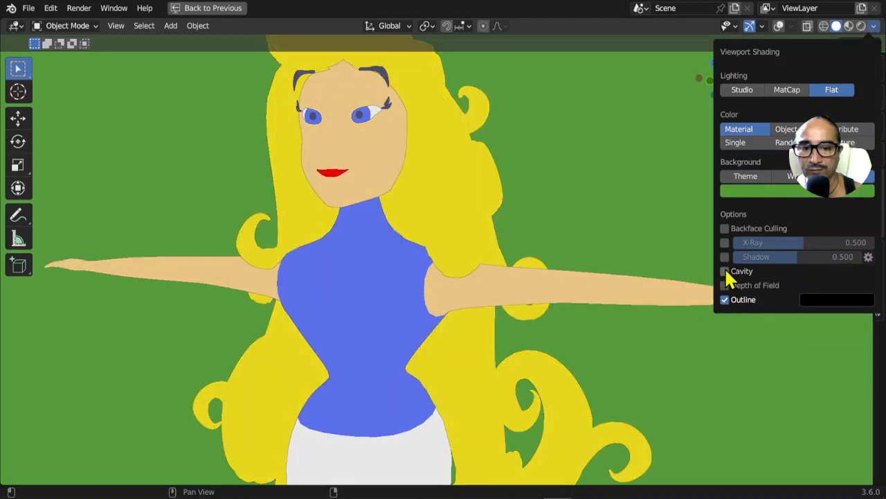
click(725, 271)
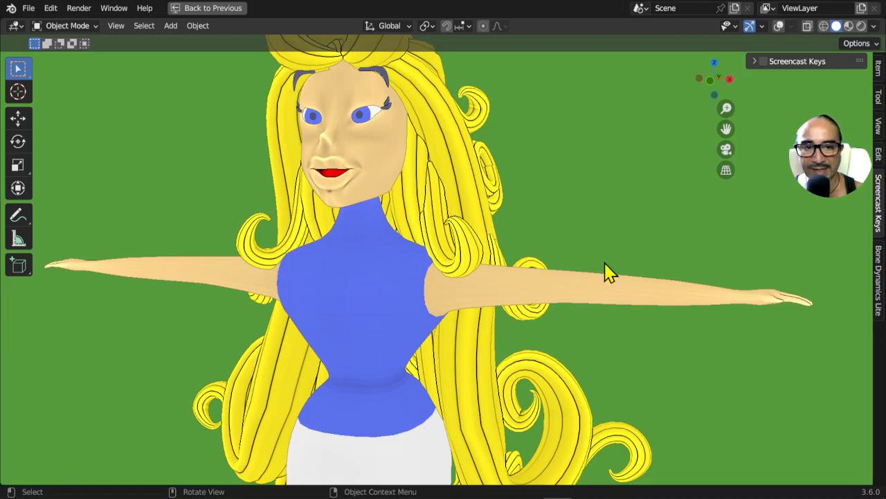
Set the screen-space cavity Ridge to 0.738 and Valley to 1.286 in the viewport shading settings
click(874, 27)
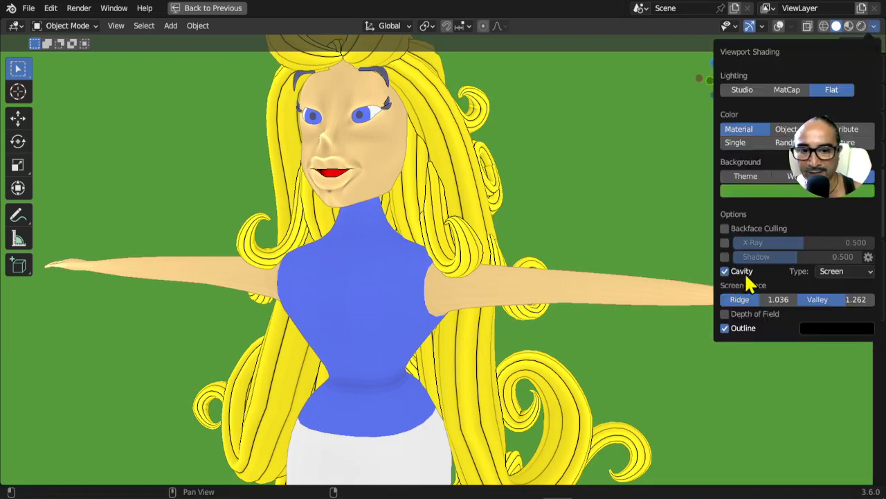
mouse_move(744, 299)
mouse_down()
mouse_move(811, 300)
mouse_move(765, 299)
mouse_up()
mouse_move(836, 299)
mouse_down()
mouse_move(750, 299)
mouse_move(811, 299)
mouse_up()
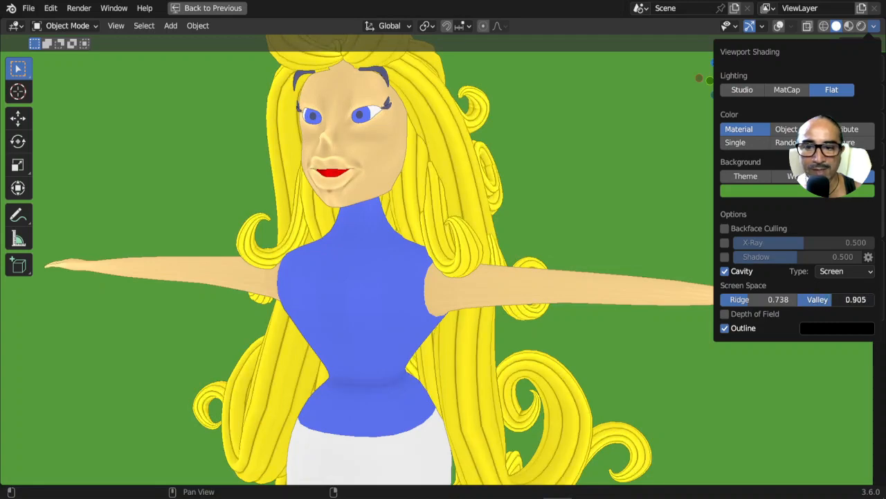
scroll(438, 152, down, 1)
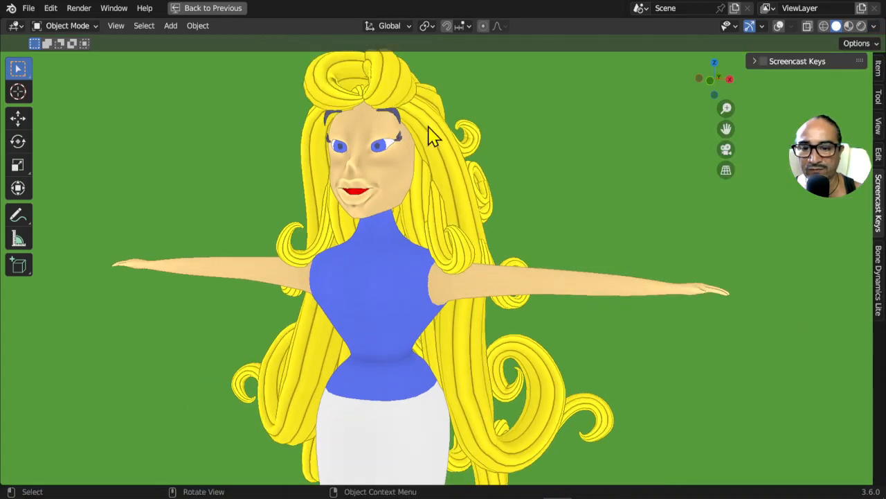
click(874, 26)
mouse_move(825, 299)
mouse_down()
mouse_move(862, 300)
mouse_move(852, 299)
mouse_up()
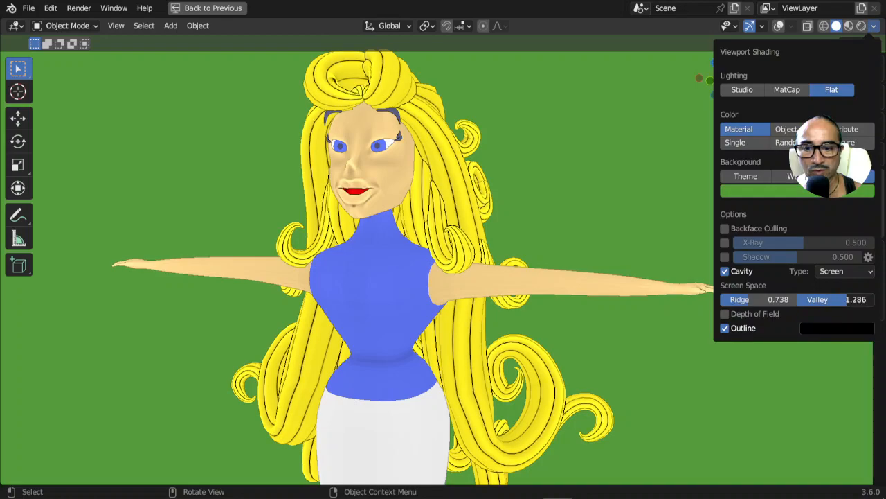
mouse_move(619, 277)
middle_down()
mouse_move(415, 291)
mouse_move(629, 279)
mouse_move(644, 266)
mouse_move(506, 293)
mouse_move(616, 256)
middle_up()
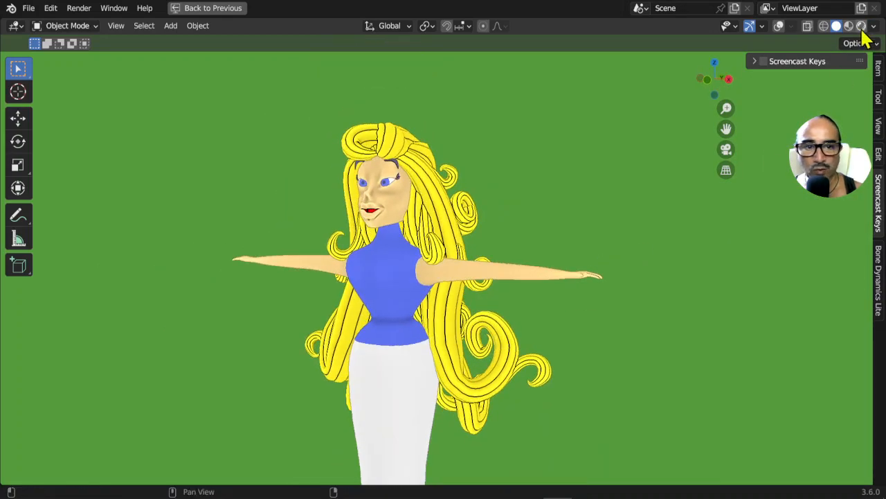
Switch the viewport to Material Preview shading and isolate the hair in Local View
click(850, 27)
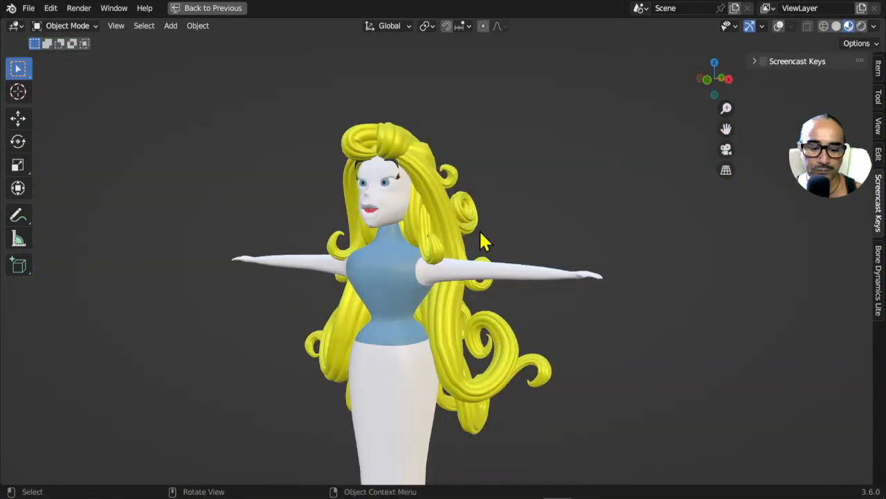
key(KP_Divide)
middle_drag(485, 247, 547, 279)
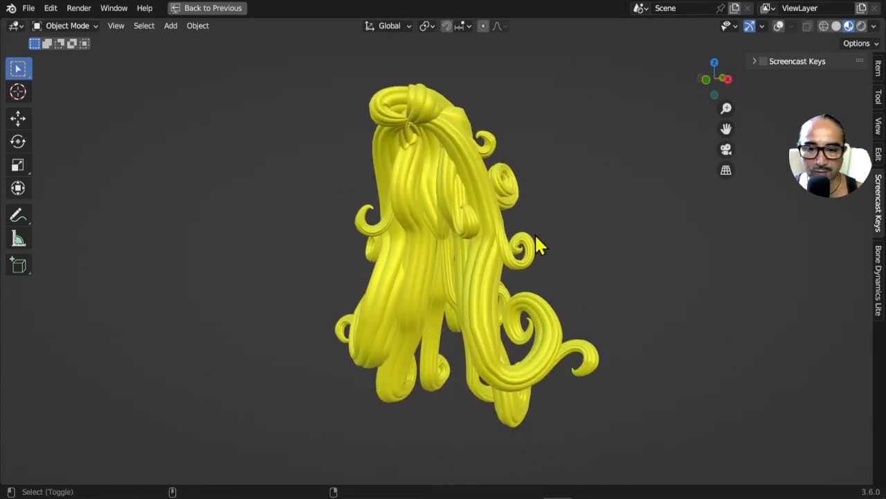
Enable the Screencast Keys display and look over the isolated hair from the side
key(shift+alt+c)
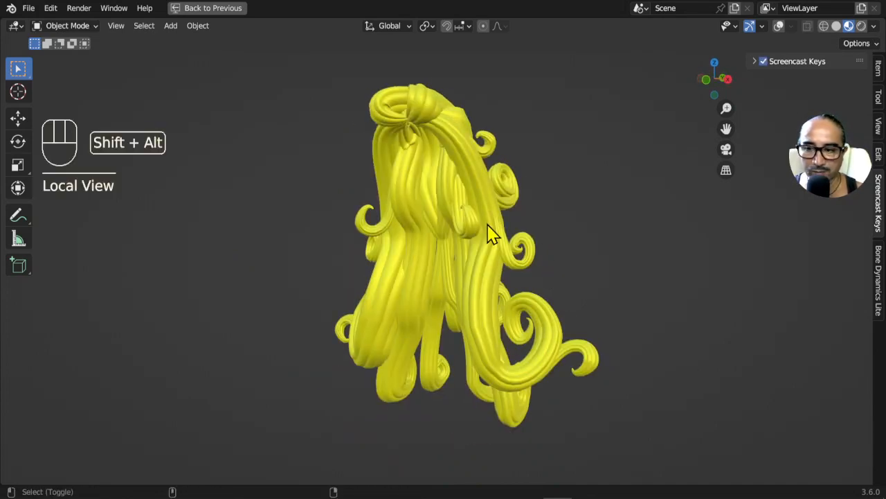
click(445, 158)
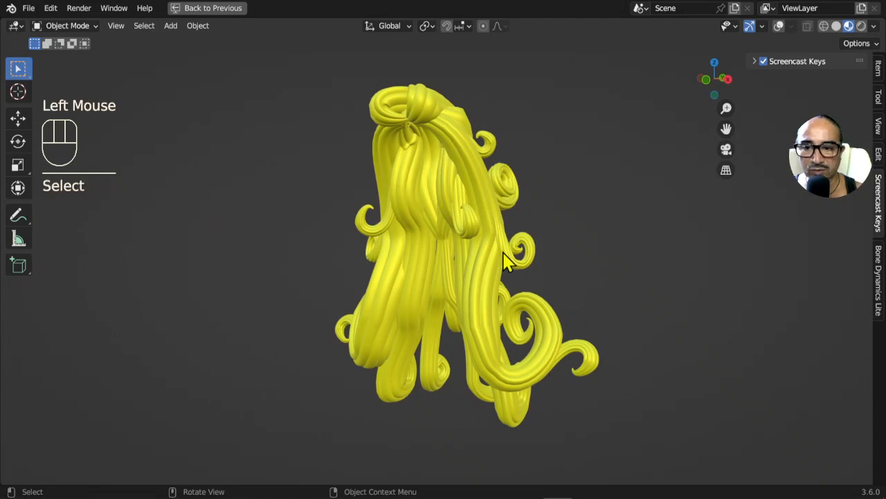
middle_drag(505, 257, 328, 182)
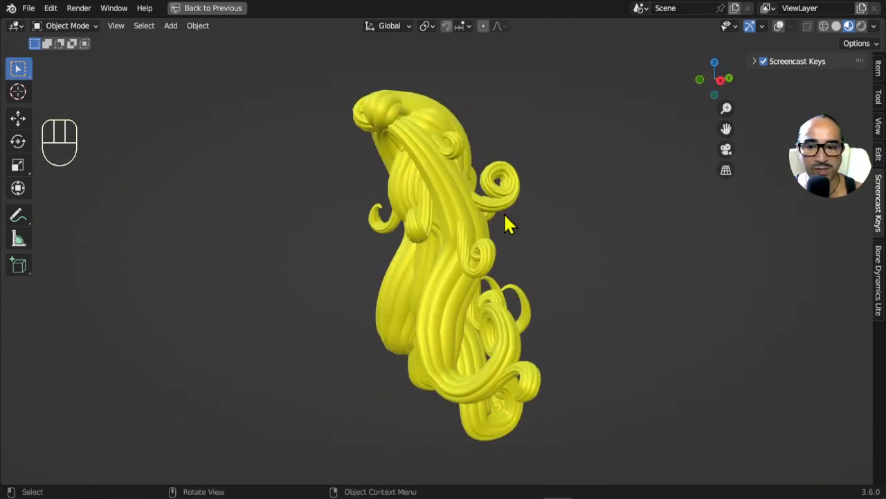
middle_drag(505, 216, 505, 277)
click(455, 135)
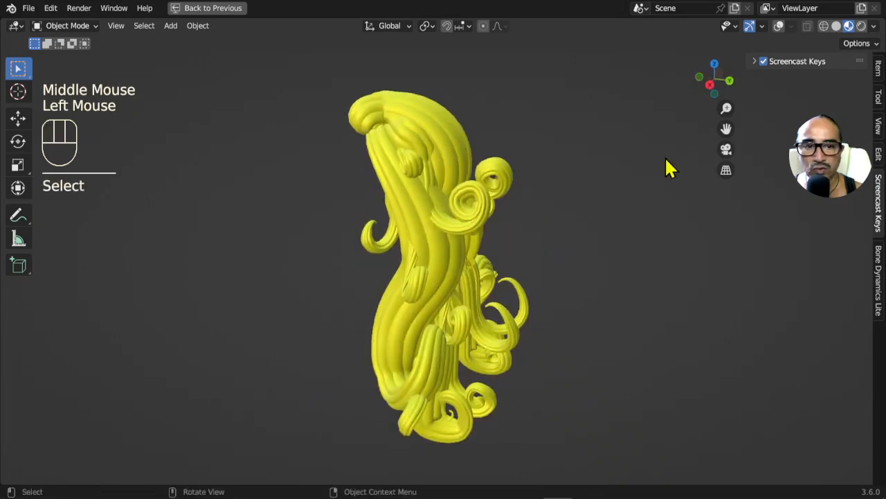
Compare the isolated hair in Solid, Material Preview and Rendered shading, ending on Material Preview
double_click(838, 26)
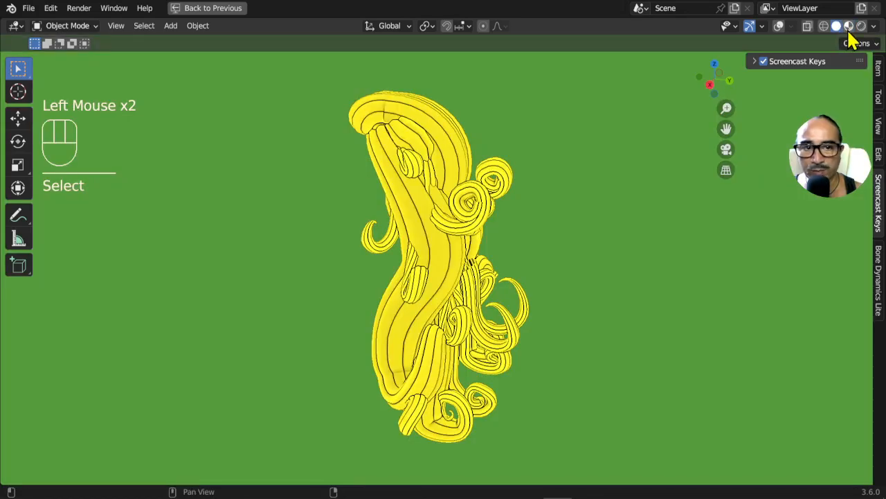
click(849, 26)
click(861, 26)
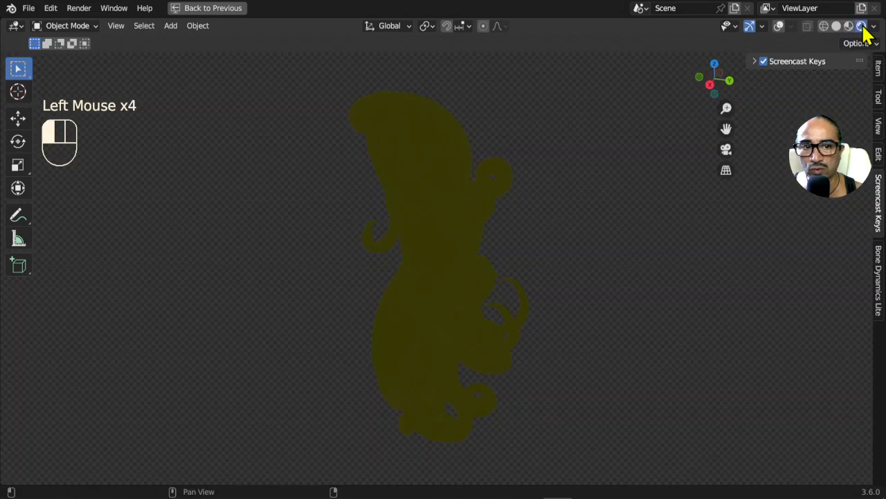
scroll(475, 273, down, 1)
middle_drag(475, 273, 558, 229)
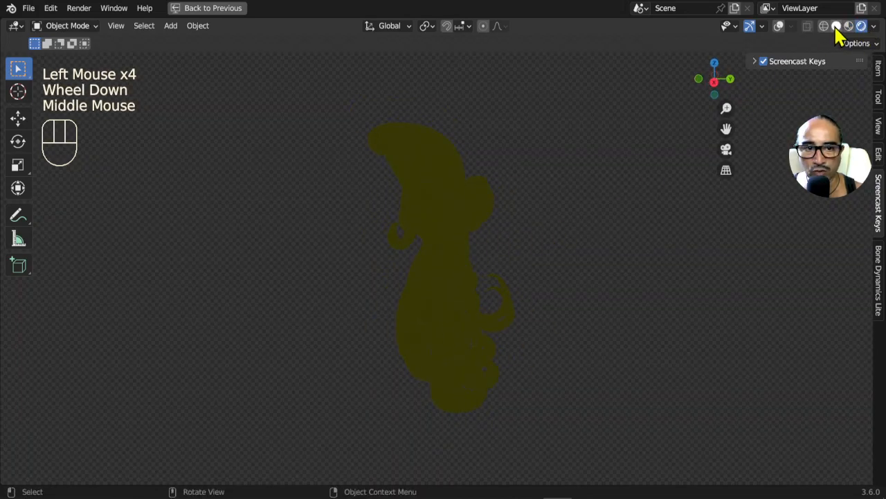
click(837, 26)
click(850, 27)
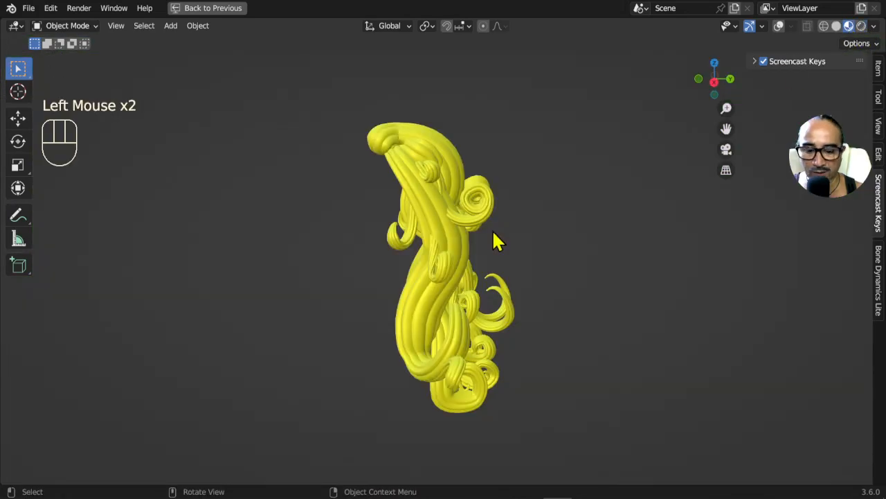
Leave Local View to bring back the whole character and turn on the viewport overlays
key(KP_Divide)
scroll(477, 221, down, 3)
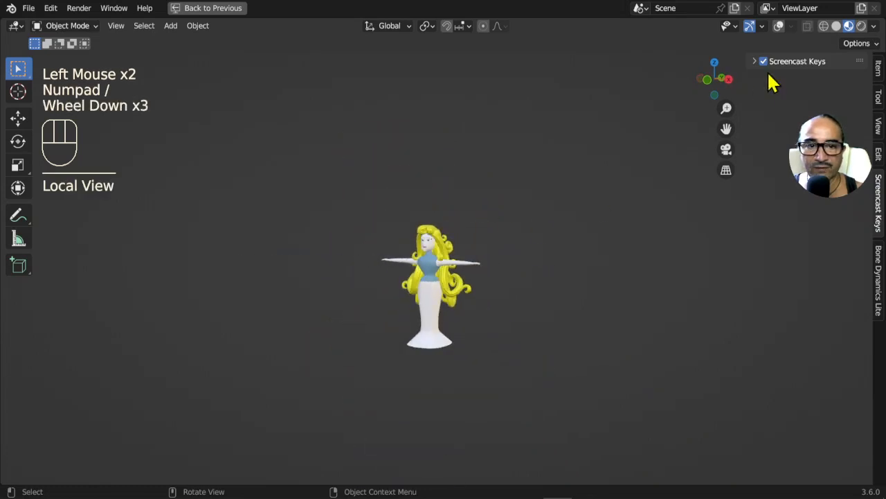
click(528, 222)
scroll(471, 190, up, 3)
middle_drag(471, 190, 409, 198)
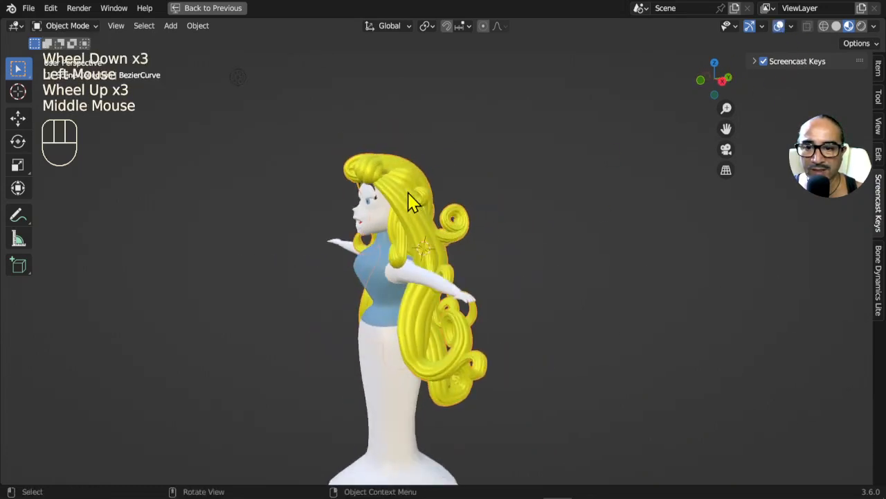
Select the scene light together with the hair curve and isolate both in Local View
scroll(312, 163, down, 1)
click(312, 156)
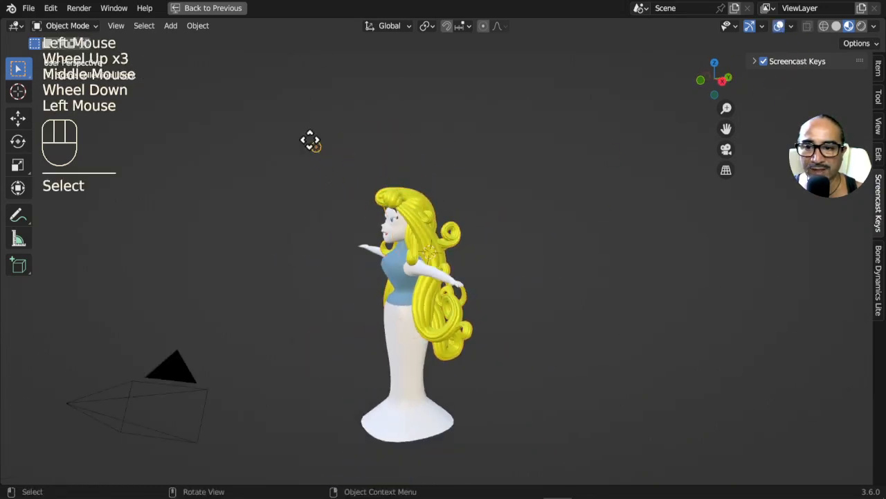
shift+click(424, 205)
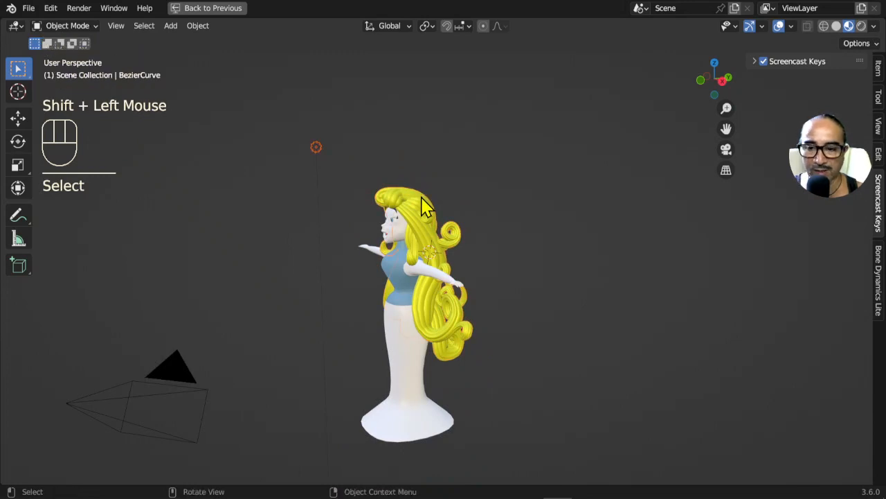
key(KP_Divide)
middle_drag(501, 242, 524, 262)
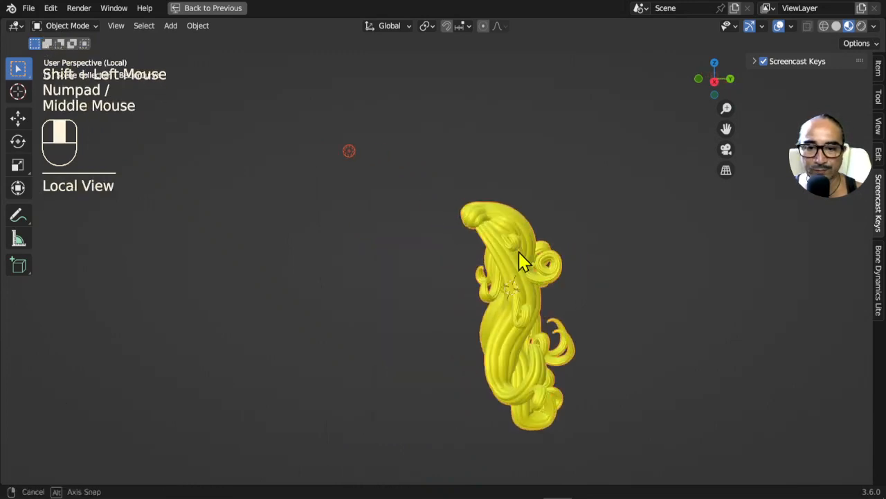
Switch the viewport to Rendered shading and look over the lit hair from the front and side
click(859, 26)
click(849, 26)
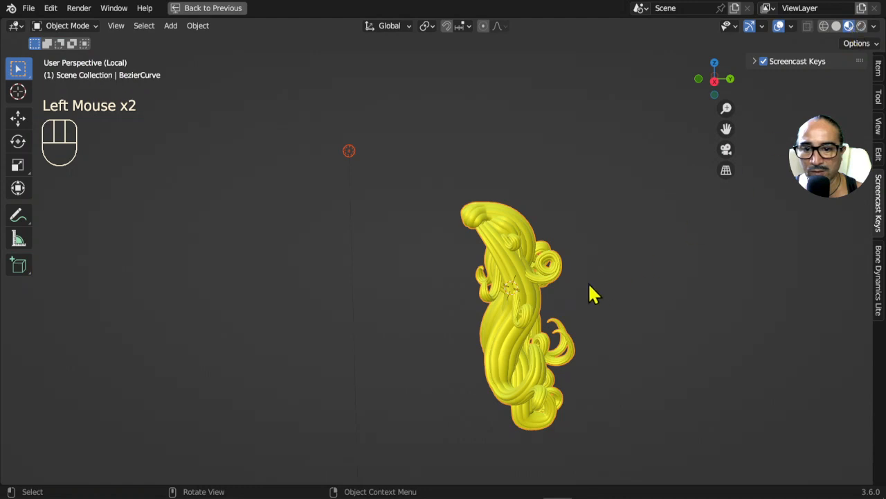
mouse_move(590, 293)
middle_down()
mouse_move(564, 293)
mouse_move(557, 142)
middle_up()
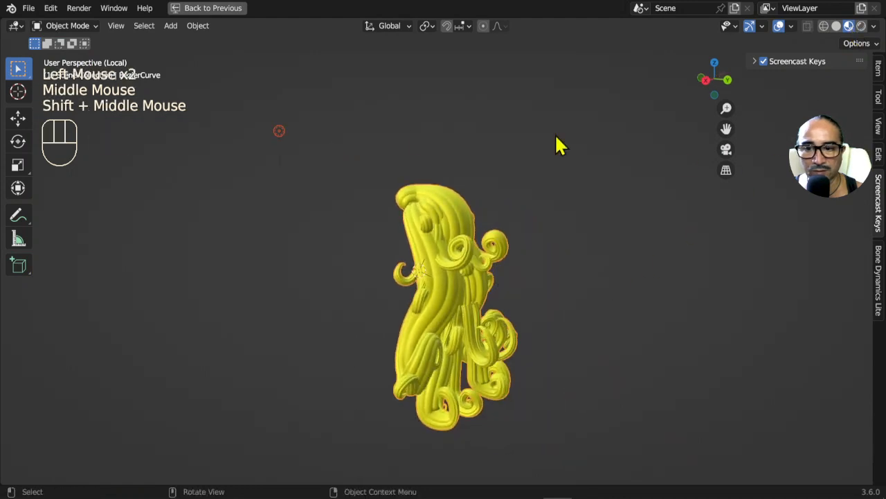
click(862, 25)
scroll(459, 283, up, 3)
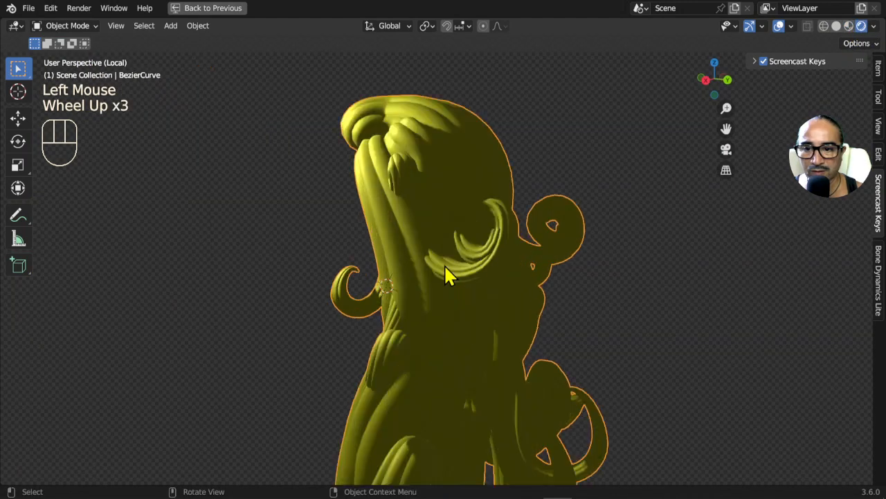
middle_drag(445, 270, 513, 228)
middle_drag(413, 169, 373, 132)
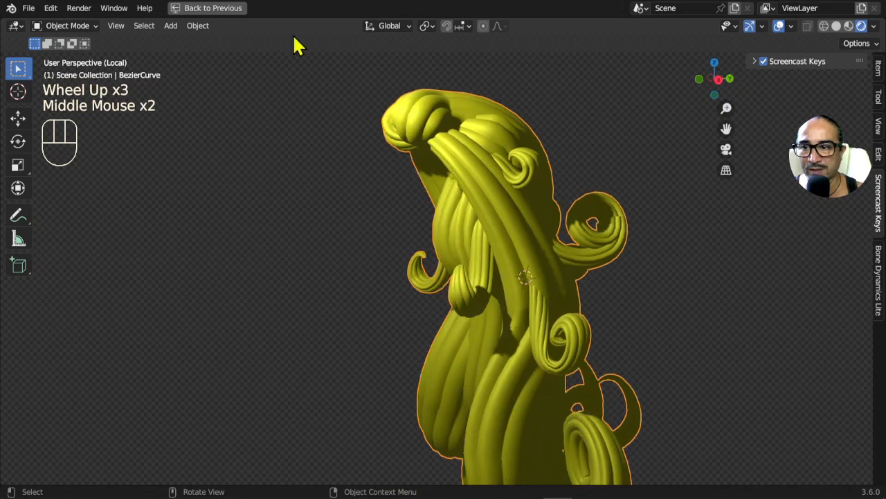
Restore the multi-editor Layout from the maximized viewport and widen both 3D viewports by moving their dividing borders
click(217, 10)
middle_click(321, 206)
middle_click(321, 206)
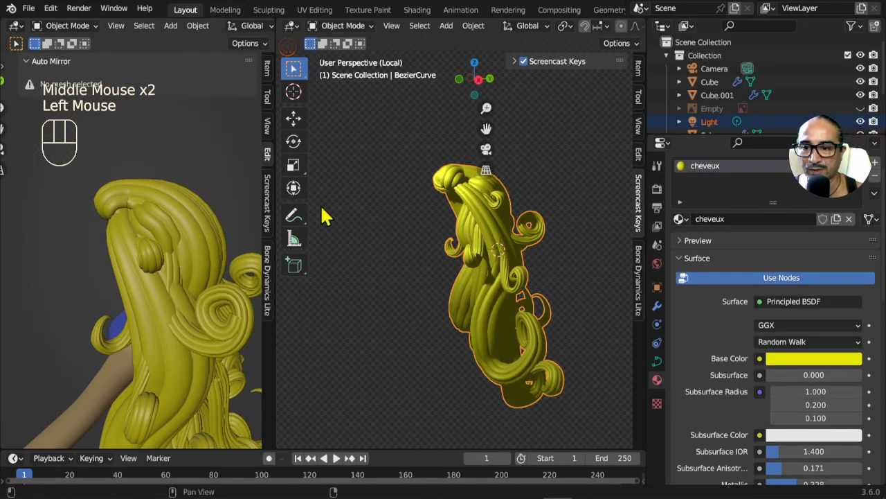
drag(275, 179, 432, 173)
scroll(586, 181, up, 2)
drag(648, 189, 789, 194)
scroll(669, 226, up, 2)
shift+middle_drag(669, 226, 609, 240)
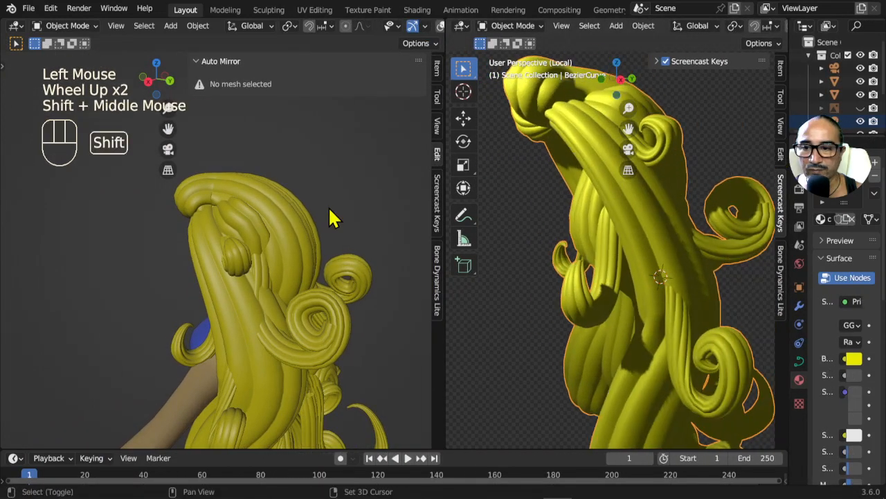
Change the unrendered viewport beside the rendered hair into a Shader Editor showing the cheveux material's nodes
click(15, 26)
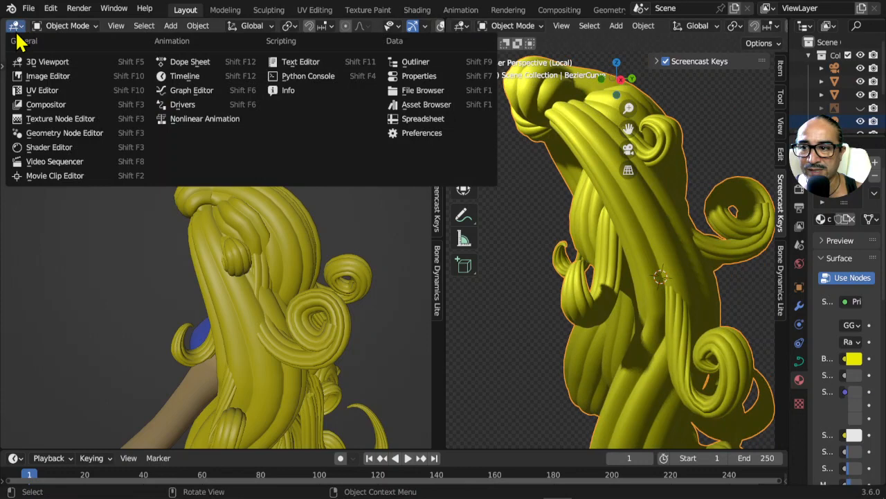
click(54, 148)
scroll(232, 301, up, 2)
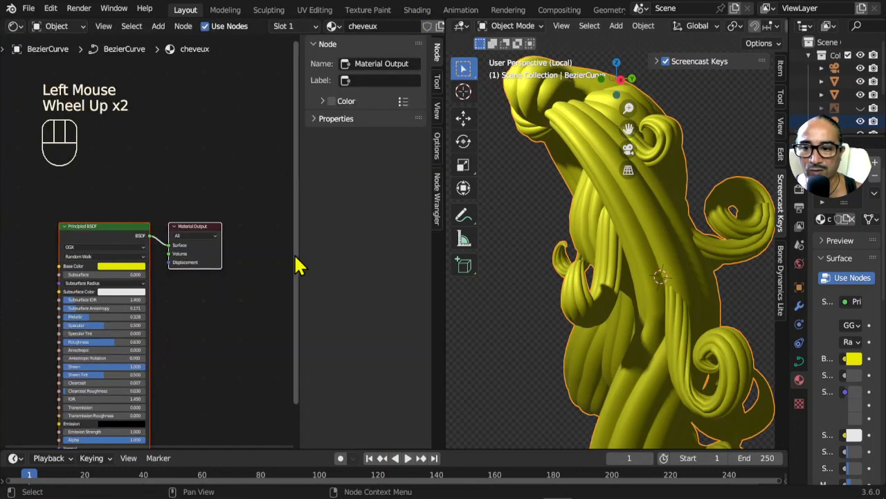
Collapse the Shader Editor's sidebar and move the Principled BSDF and Material Output nodes into the freed space
drag(301, 242, 455, 250)
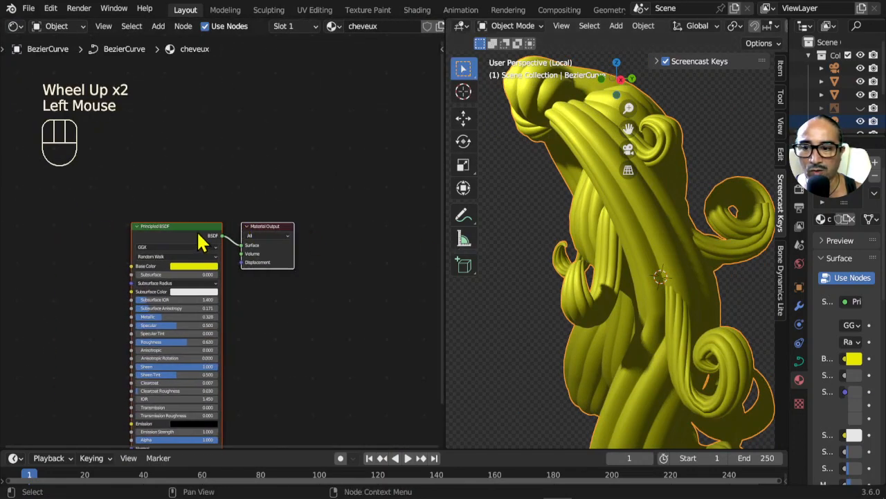
drag(198, 235, 365, 181)
scroll(365, 181, up, 2)
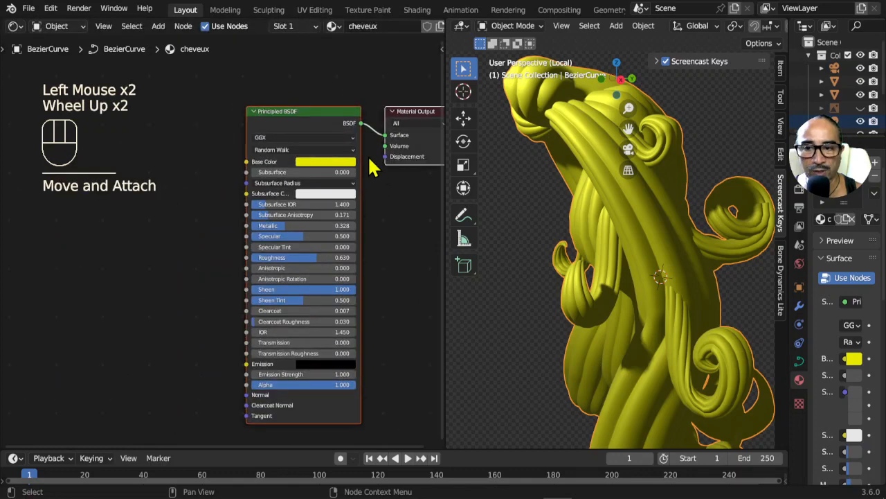
Search the add-on preferences for "node" and check whether Node Wrangler is enabled
click(51, 8)
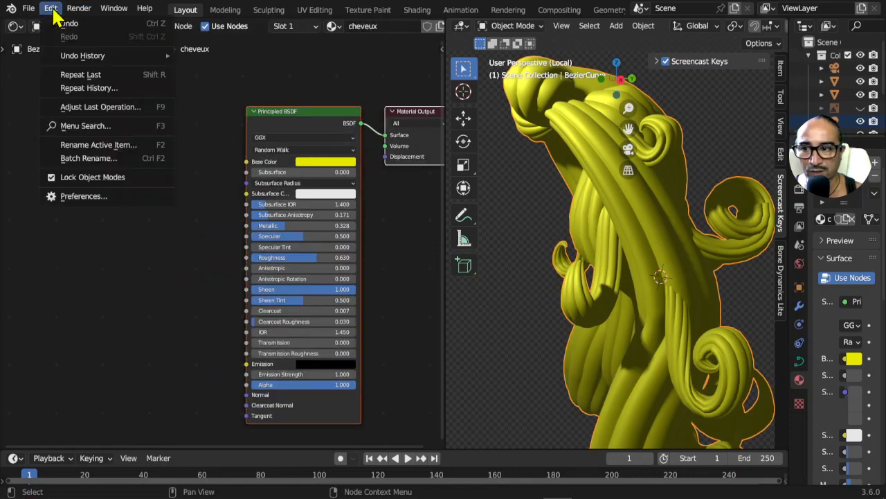
click(78, 200)
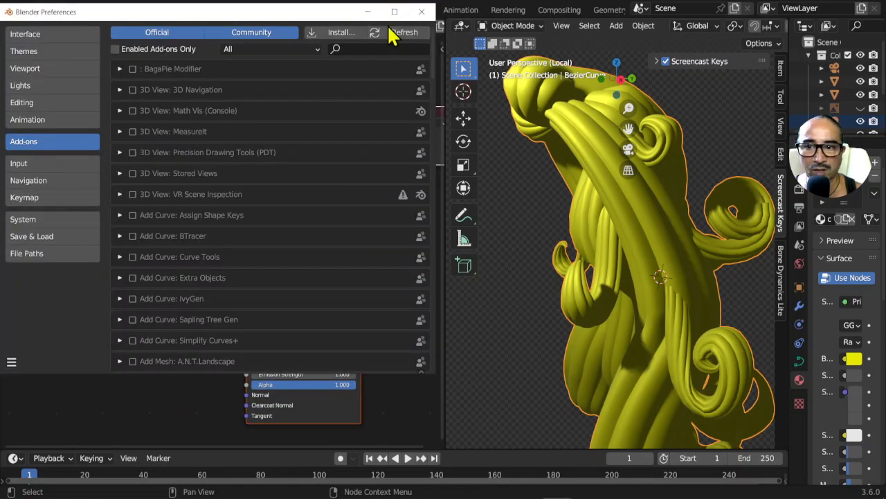
click(355, 49)
text(node)
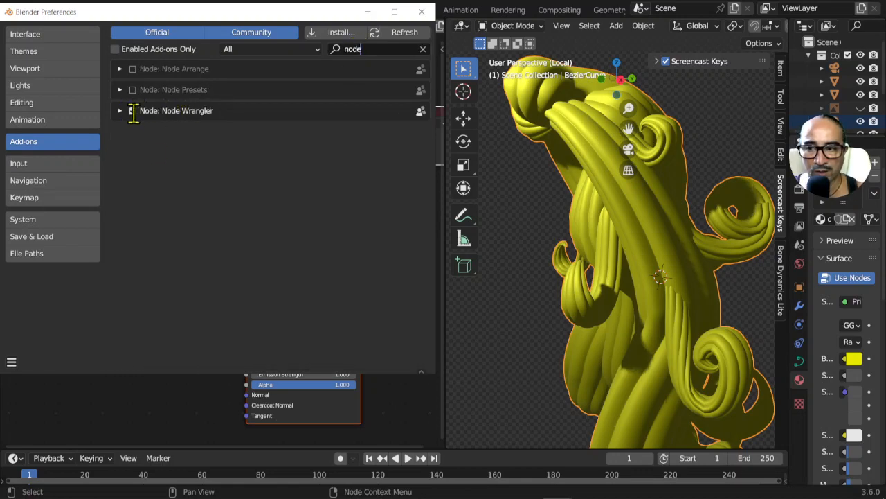
click(422, 12)
Add Node Wrangler's texture setup of Texture Coordinate, Mapping and Image Texture nodes to the Principled BSDF's Base Color
click(277, 117)
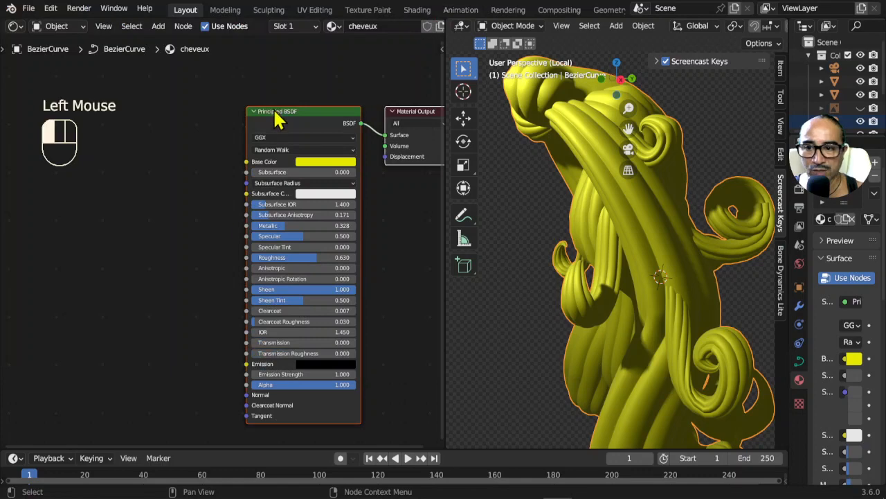
key(ctrl)
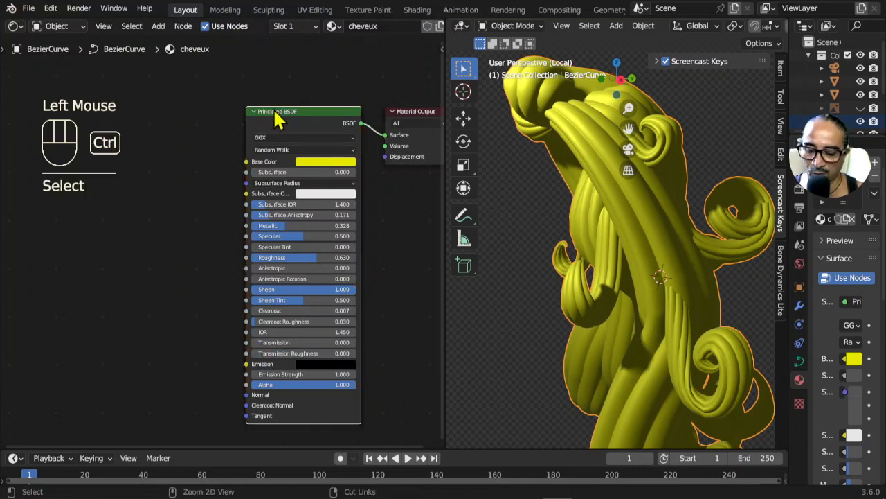
key(ctrl+t)
middle_drag(297, 125, 306, 291)
scroll(300, 148, up, 1)
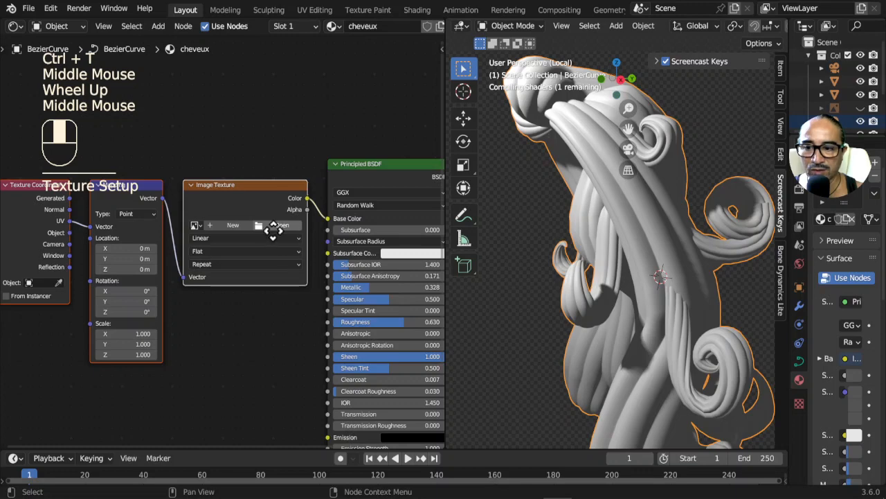
scroll(248, 262, down, 3)
middle_drag(248, 263, 288, 316)
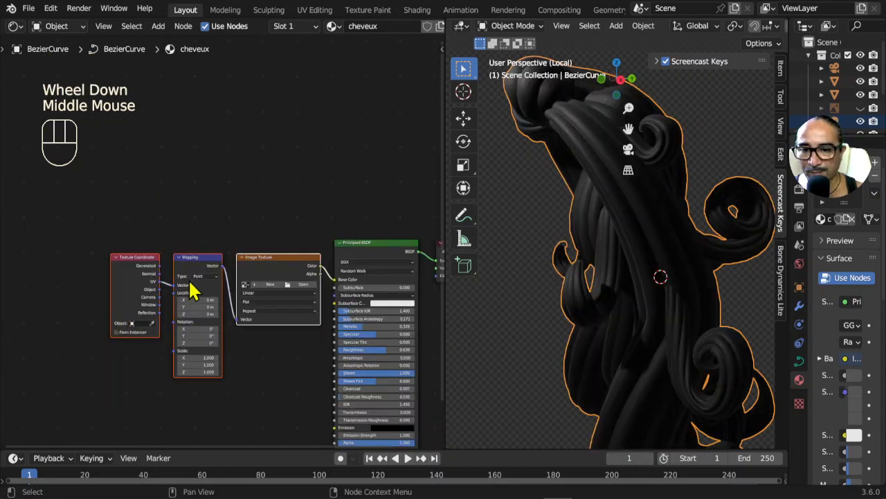
scroll(187, 289, up, 5)
middle_drag(194, 237, 254, 125)
scroll(254, 124, up, 1)
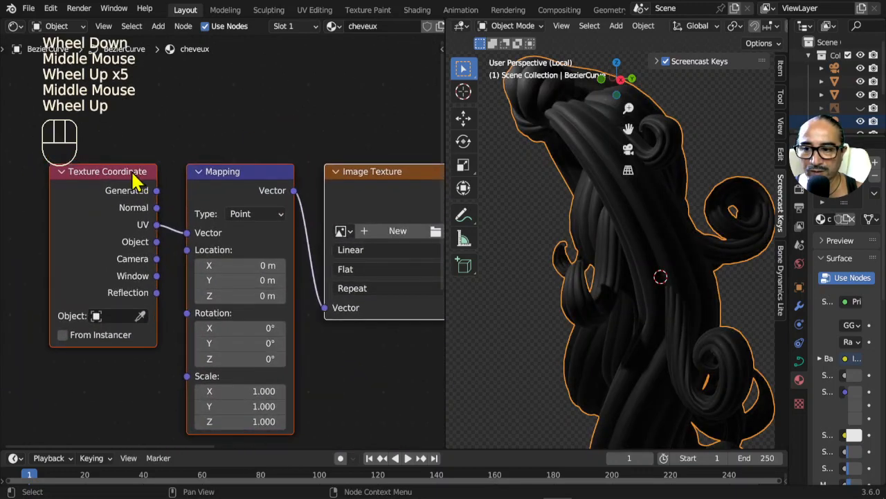
Spread the Texture Coordinate, Mapping and Image Texture nodes apart to leave more space between them
click(143, 206)
drag(143, 206, 123, 235)
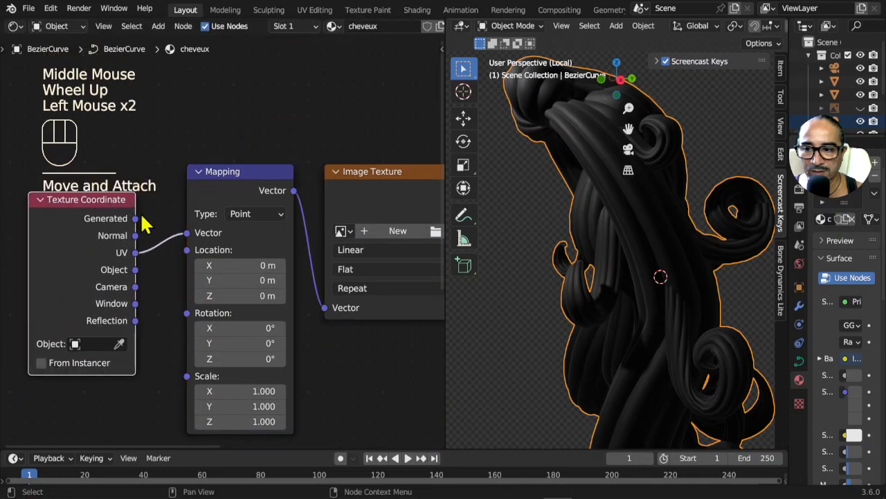
middle_drag(646, 236, 616, 242)
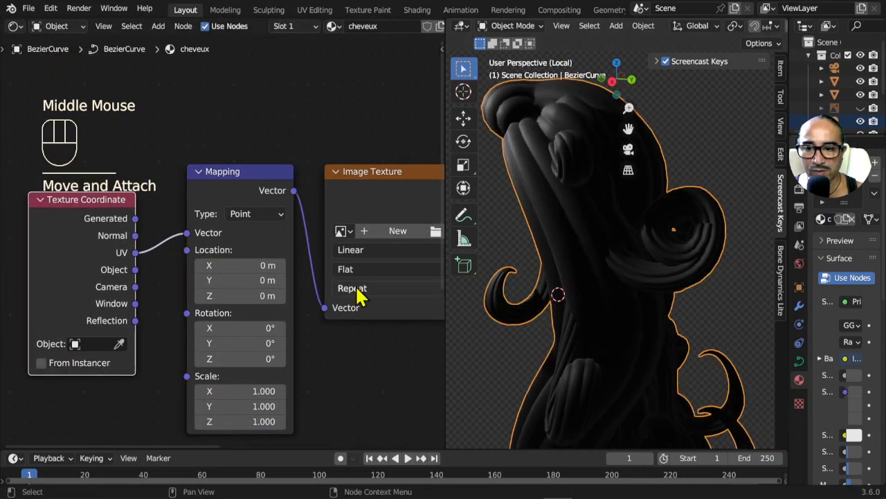
middle_drag(362, 291, 214, 281)
mouse_move(281, 154)
mouse_down()
mouse_move(269, 138)
mouse_move(275, 145)
mouse_up()
scroll(284, 150, down, 2)
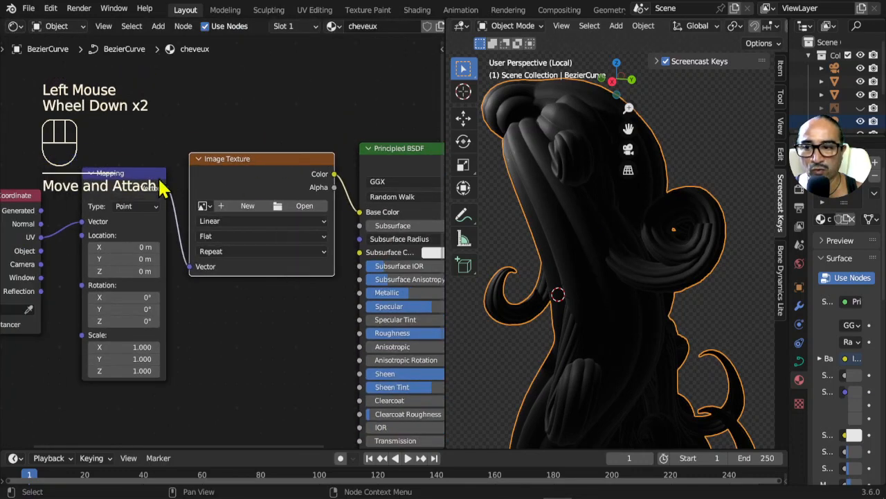
drag(161, 187, 143, 188)
Try to switch the Image Texture node to another texture type with Node Wrangler
click(261, 158)
click(266, 174)
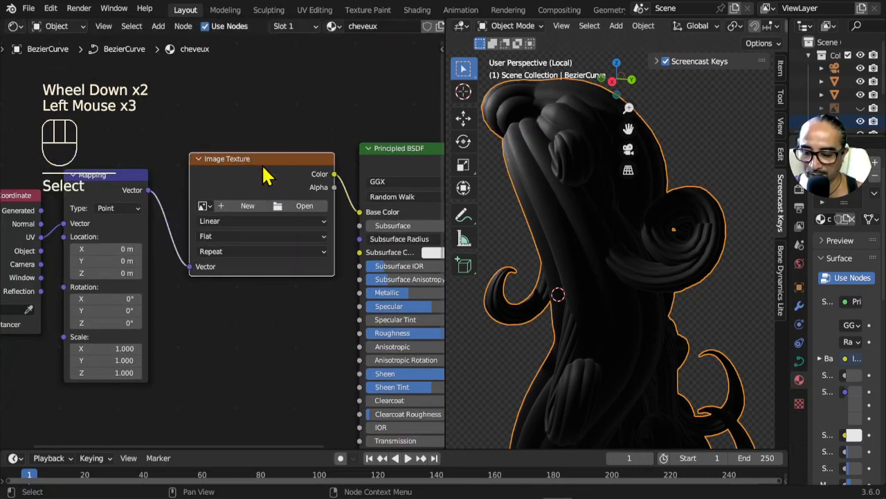
key(shift)
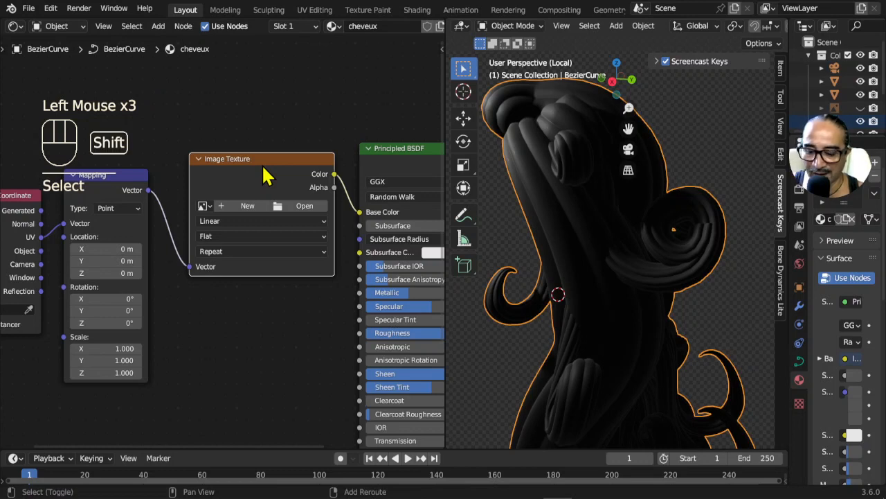
key(alt)
key(shift+alt+s)
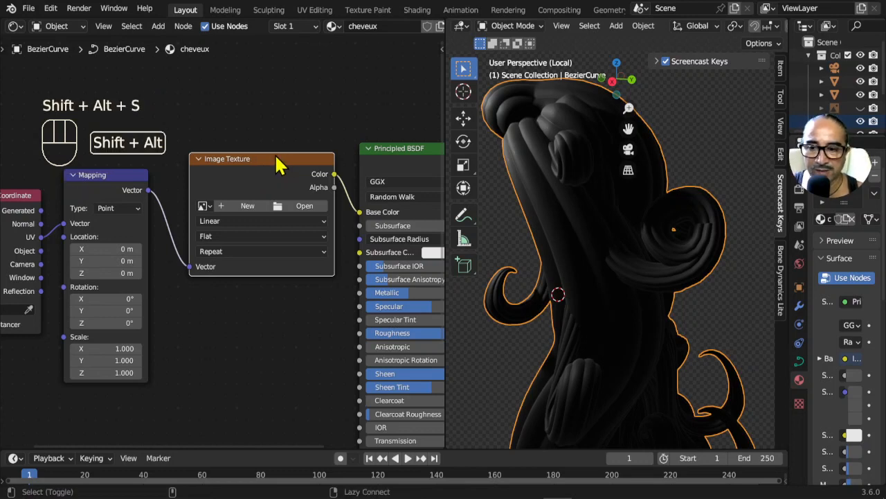
key(shift+alt+s)
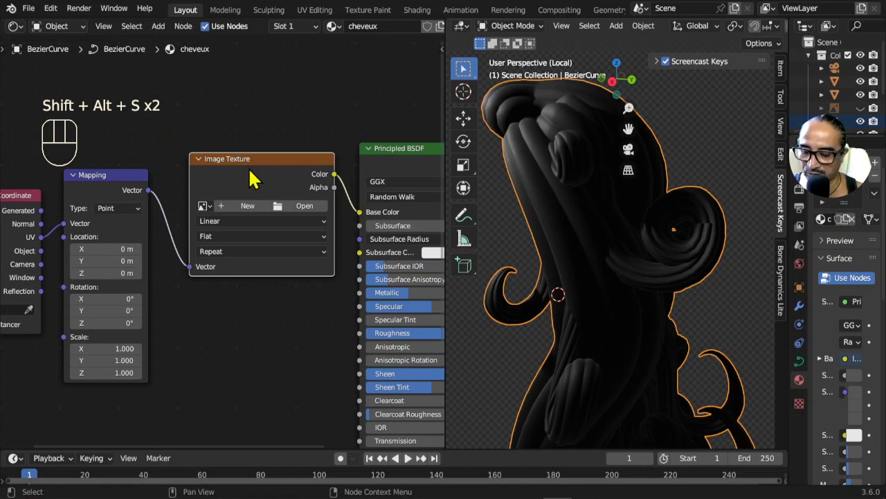
key(ctrl+shift+s)
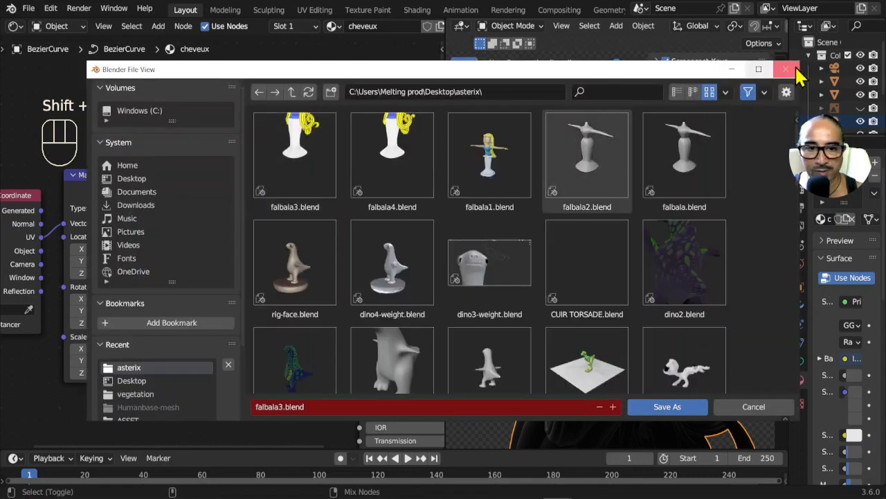
click(786, 70)
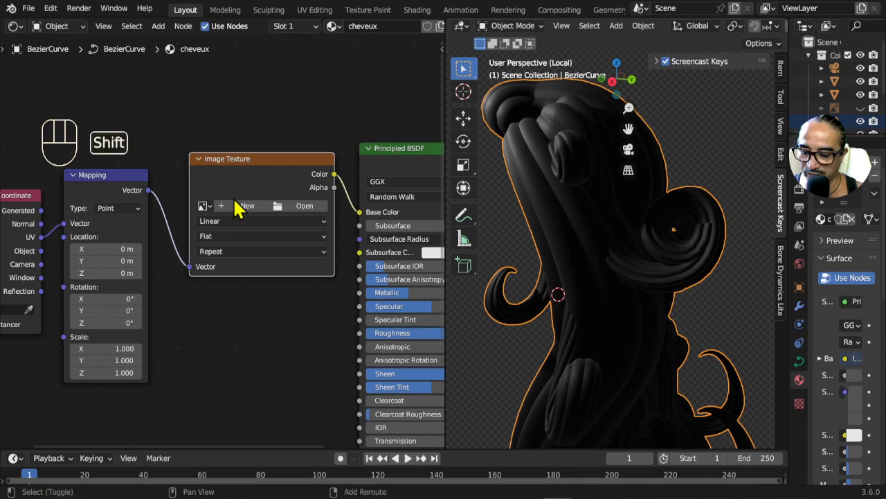
key(shift+alt+s)
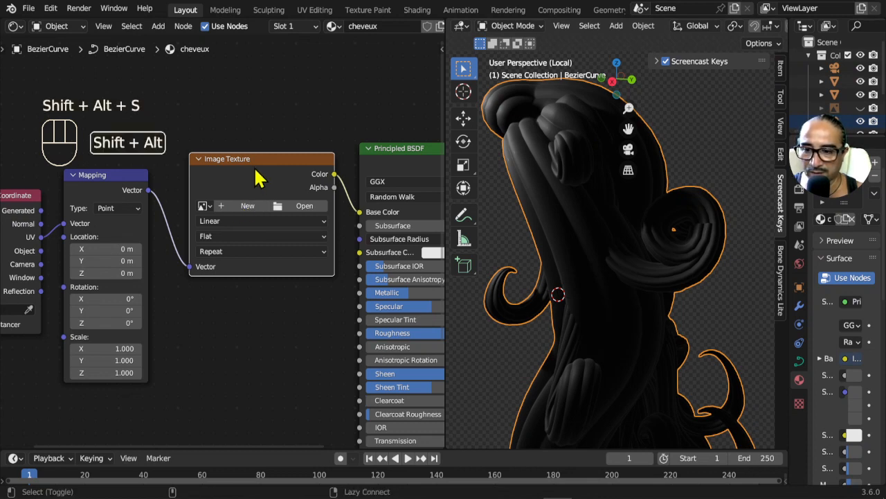
Replace the Image Texture node with a Checker Texture, linking Mapping's Vector into it and its Color to Base Color
click(255, 173)
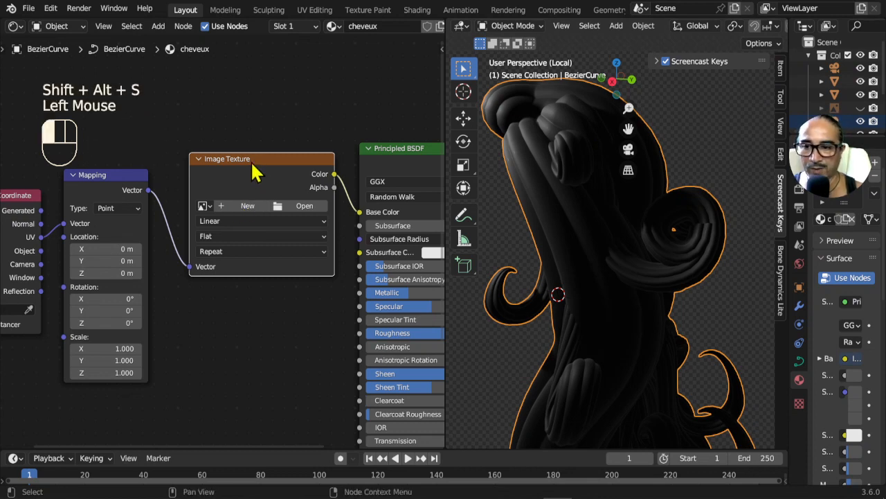
key(Delete)
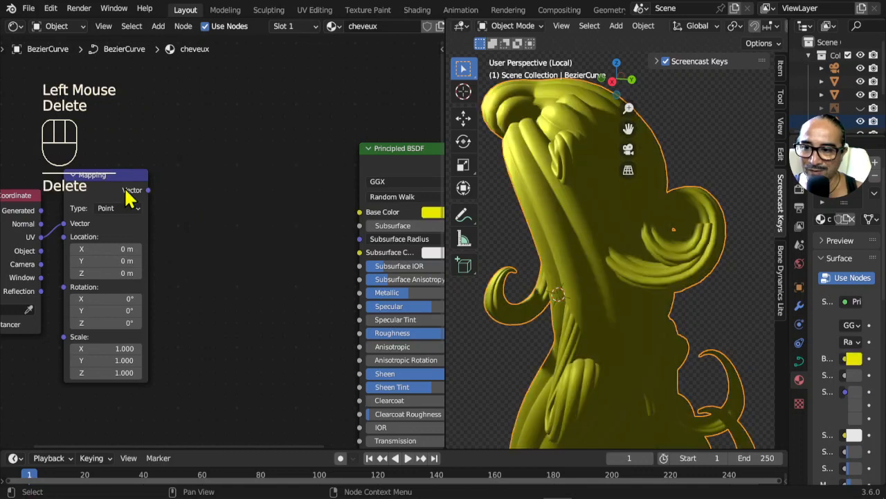
click(158, 27)
mouse_move(199, 113)
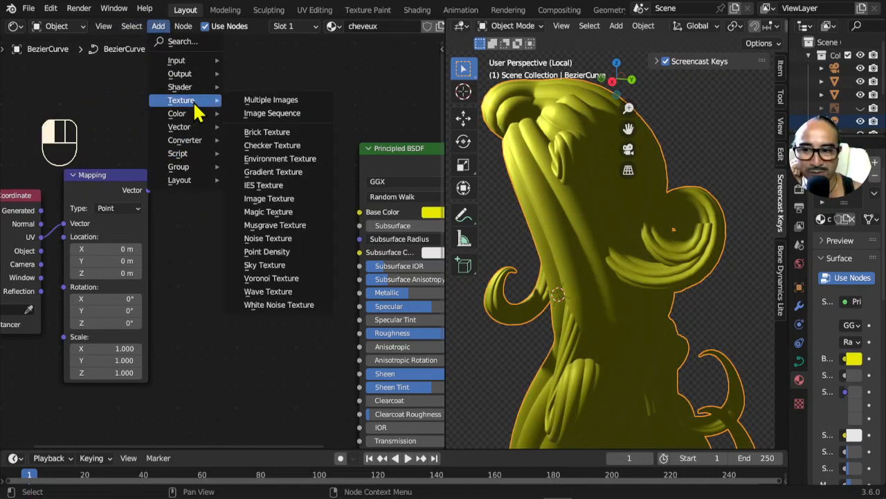
click(286, 145)
click(198, 178)
drag(148, 190, 199, 228)
drag(284, 199, 359, 215)
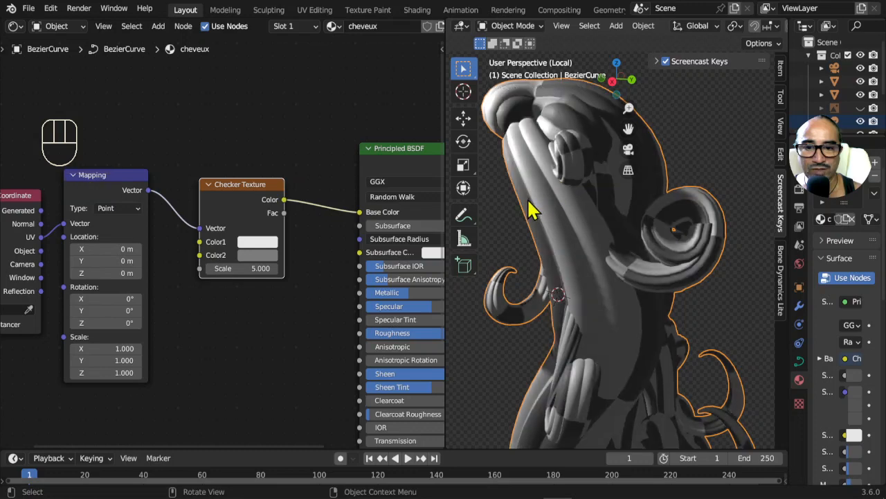
Set the Checker Texture scale to 34.200 and look over the pattern on the hair from several sides
middle_drag(531, 204, 548, 215)
scroll(547, 215, down, 2)
middle_drag(547, 214, 521, 227)
drag(242, 268, 311, 268)
scroll(597, 277, up, 2)
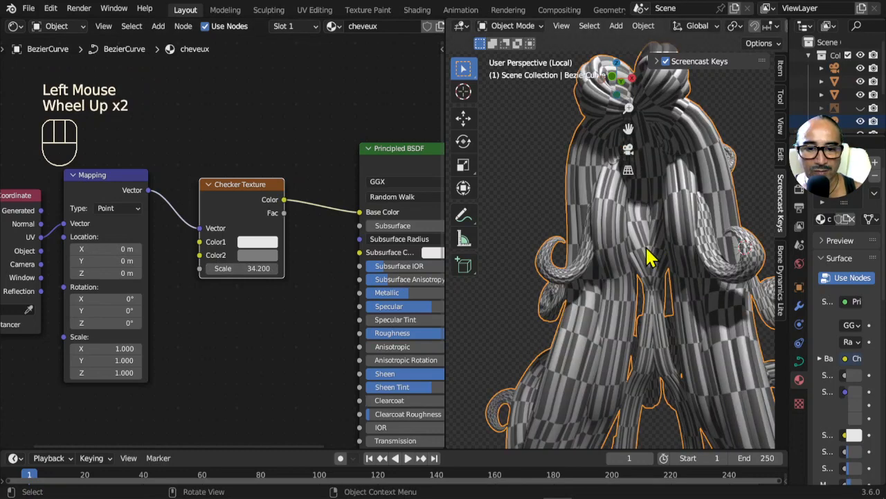
middle_drag(649, 256, 725, 164)
scroll(727, 152, down, 2)
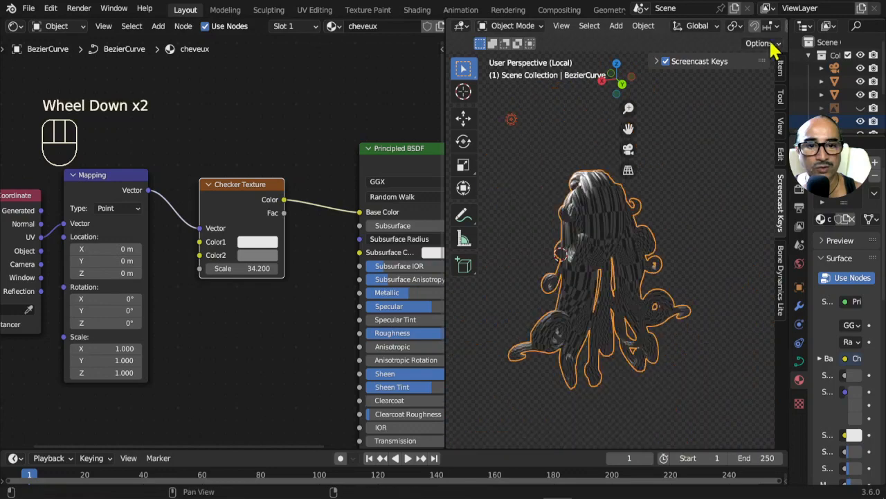
Switch the viewport to Material Preview shading and examine the checker pattern on the curls up close
middle_drag(773, 43, 749, 36)
click(762, 26)
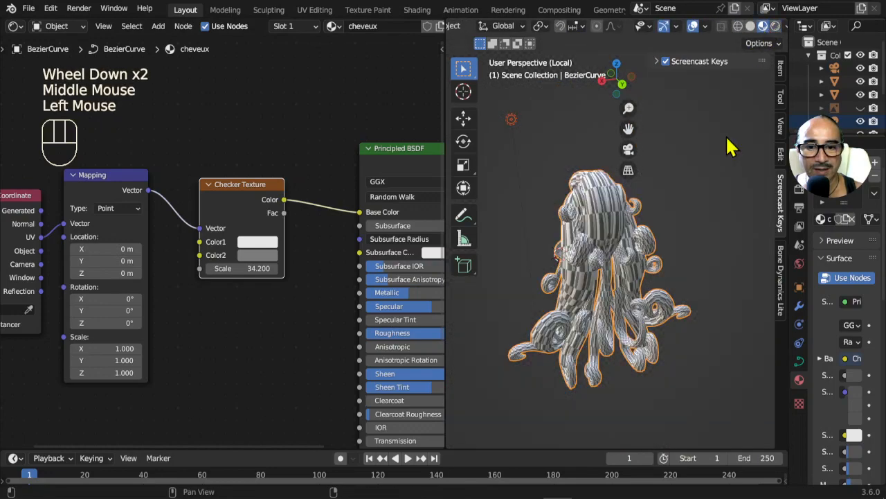
scroll(683, 323, up, 3)
middle_drag(683, 323, 524, 287)
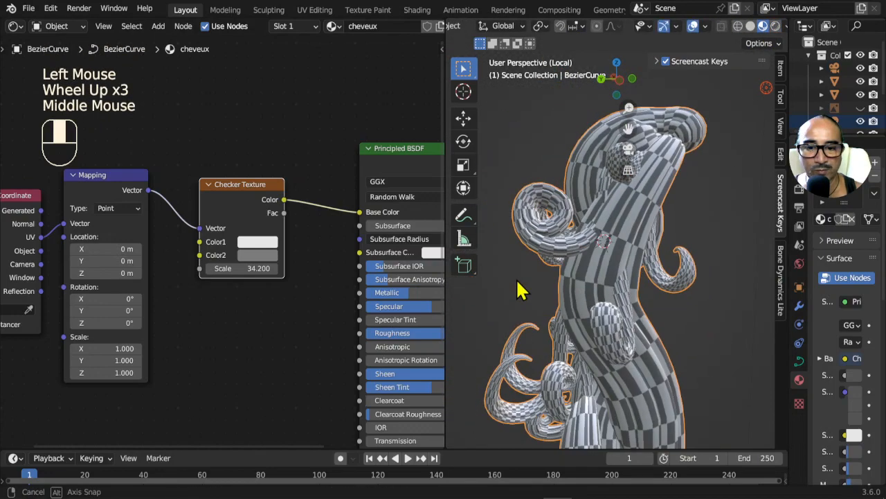
scroll(537, 271, up, 2)
middle_drag(548, 251, 617, 235)
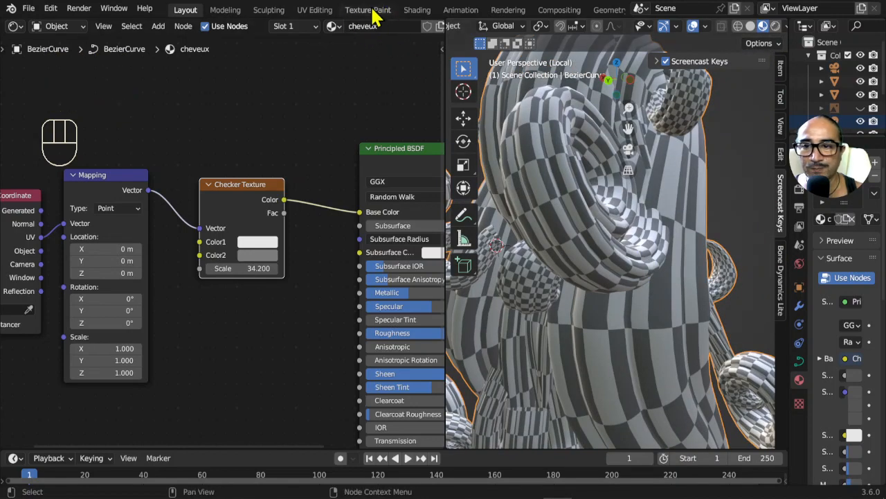
Check the hair curve in the UV Editing workspace for a UV layout and return to the Layout workspace
click(321, 13)
scroll(616, 181, up, 3)
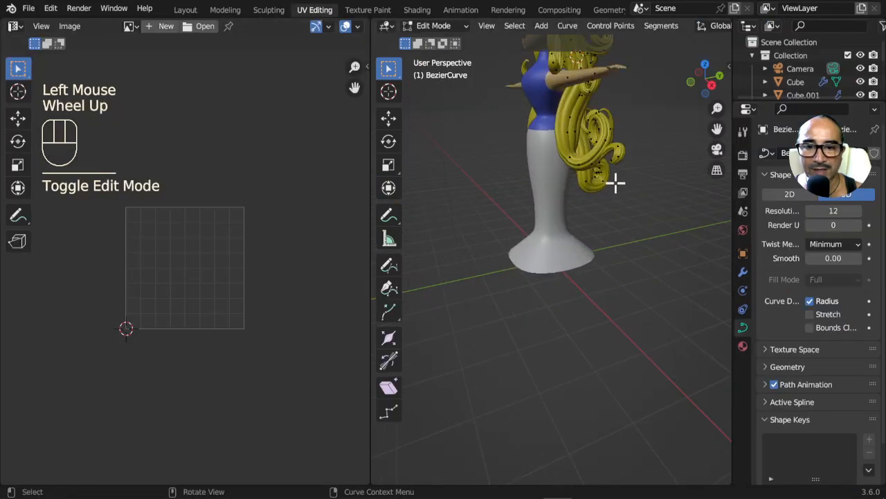
middle_drag(616, 182, 589, 208)
shift+middle_drag(588, 208, 572, 222)
scroll(596, 242, up, 3)
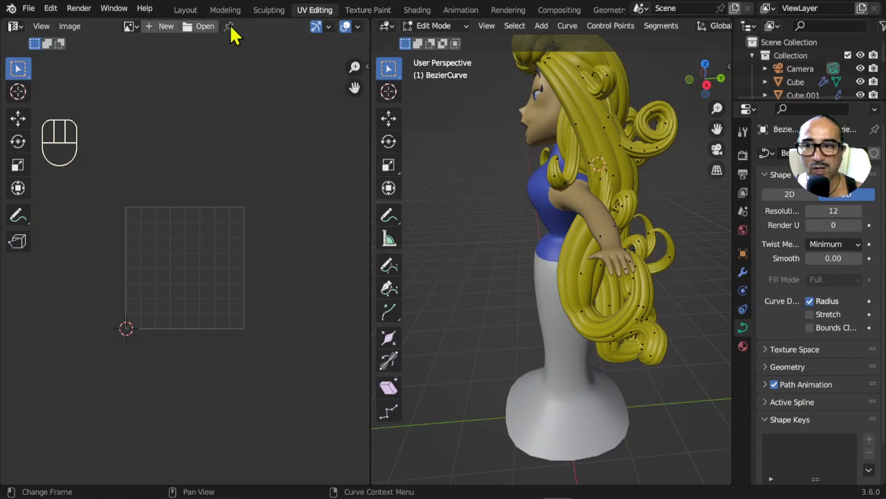
click(184, 13)
Add a Wave Texture node below the Checker Texture in the hair material's node tree
scroll(326, 262, down, 2)
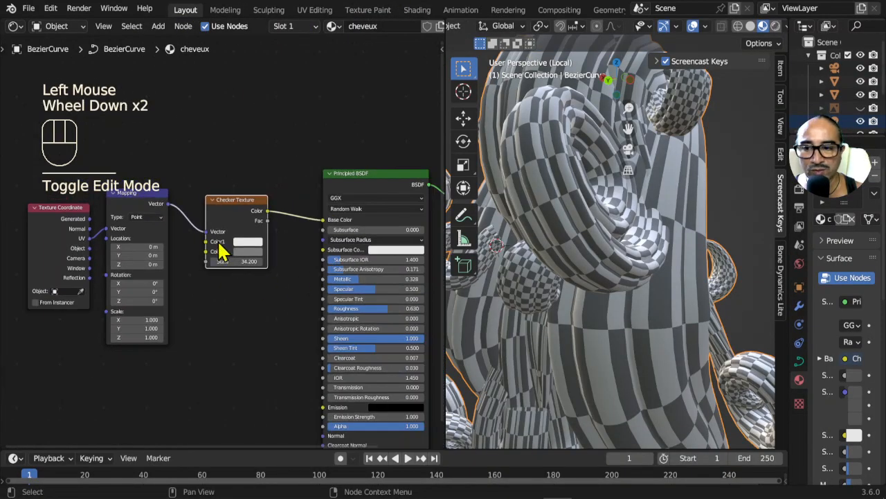
drag(205, 232, 322, 221)
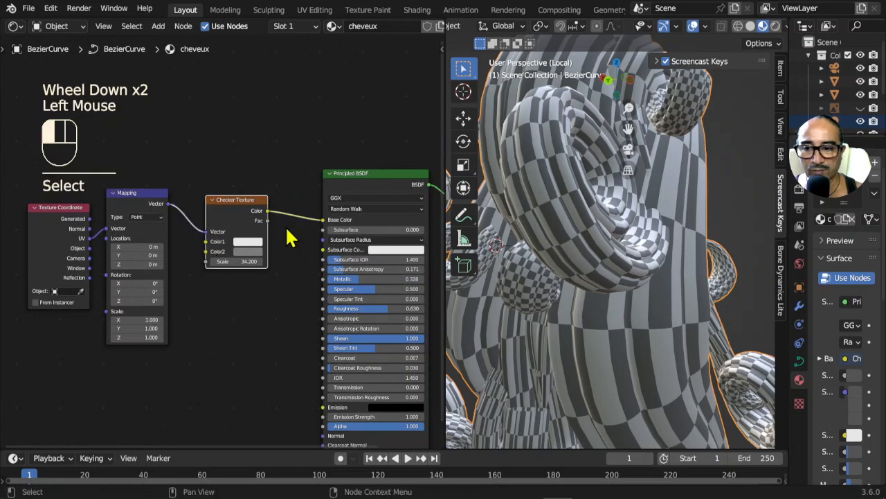
middle_drag(260, 209, 318, 200)
click(312, 200)
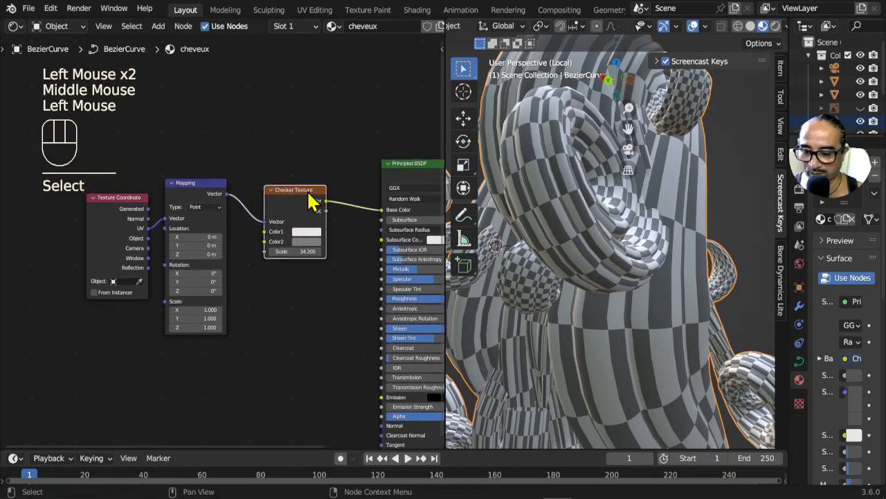
key(shift+a)
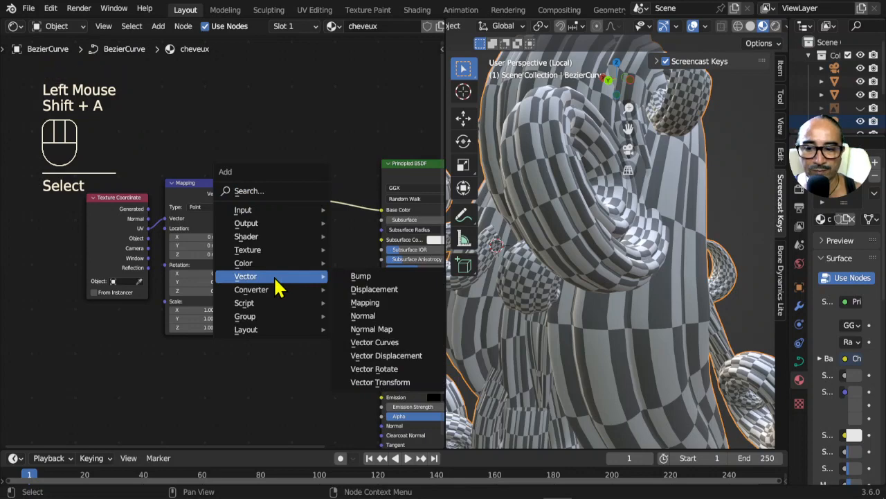
mouse_move(260, 266)
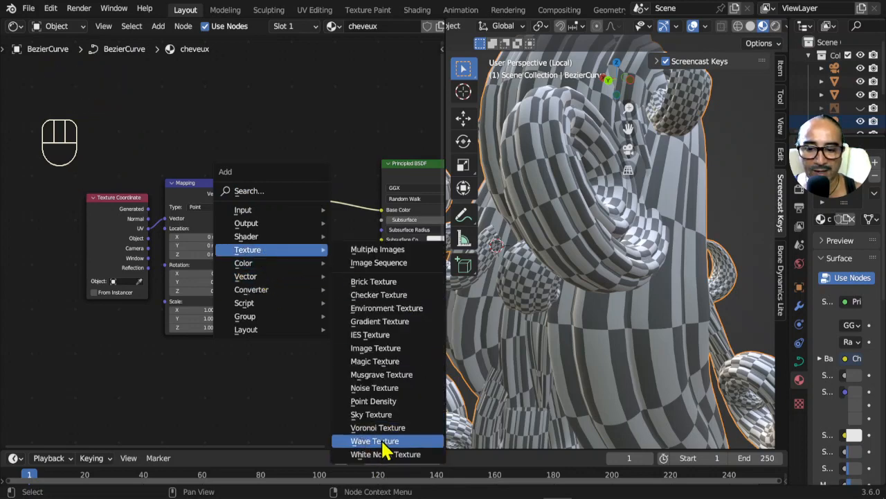
click(375, 440)
click(264, 263)
middle_drag(265, 263, 253, 184)
scroll(253, 184, up, 2)
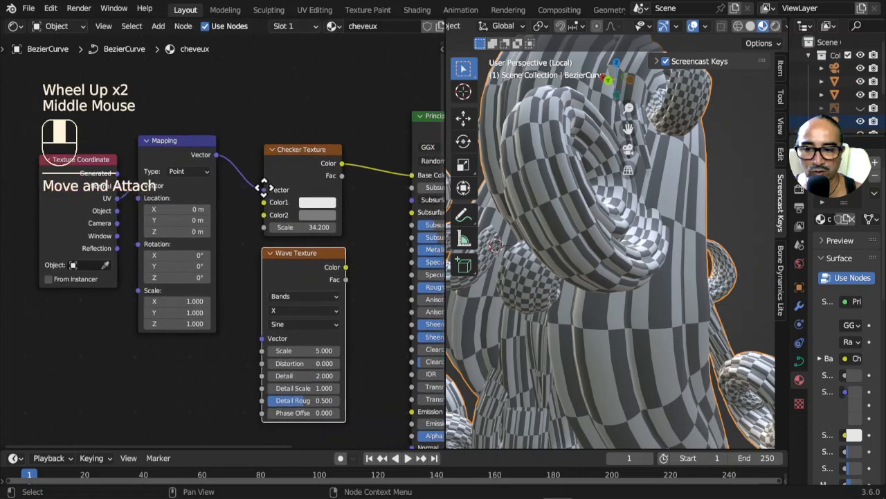
Replace the Checker Texture with the Wave Texture, linking Mapping's Vector into it and its Color to Base Color
drag(250, 176, 251, 324)
click(333, 255)
drag(332, 251, 399, 160)
click(298, 153)
key(Delete)
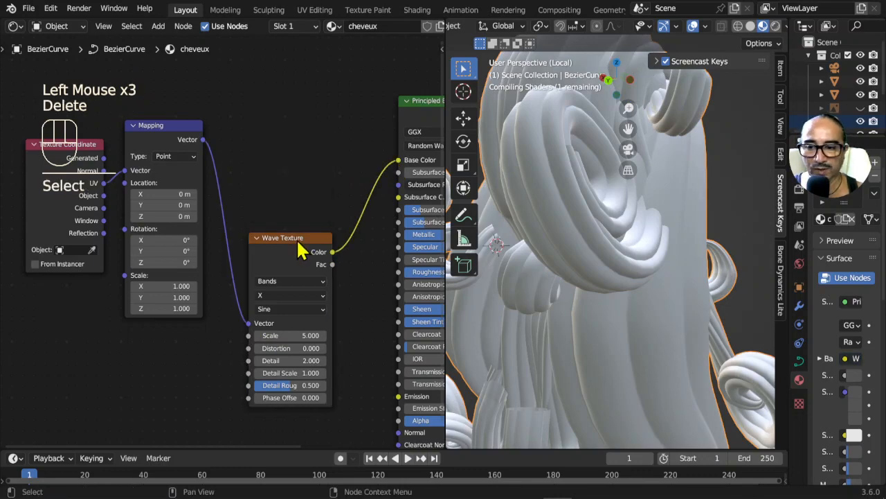
drag(297, 238, 278, 105)
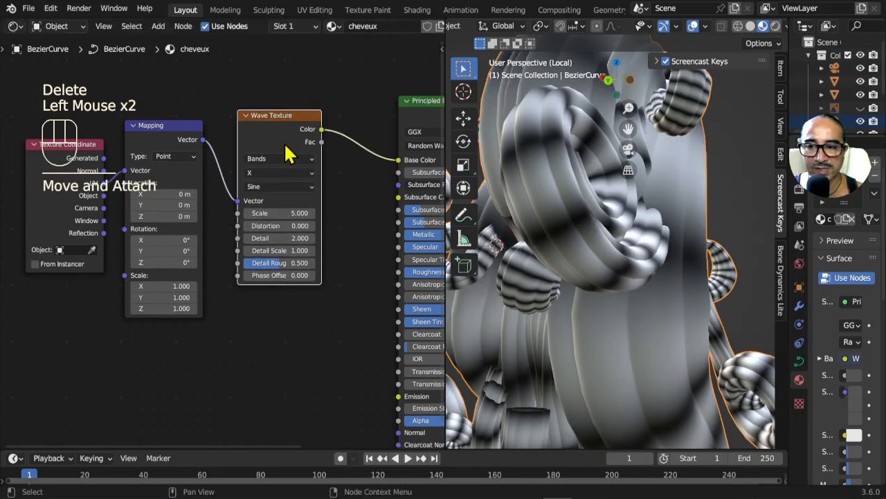
Examine the direction of the wave bands on the hair strands from several sides
scroll(626, 235, down, 3)
middle_drag(612, 277, 623, 279)
scroll(637, 280, up, 2)
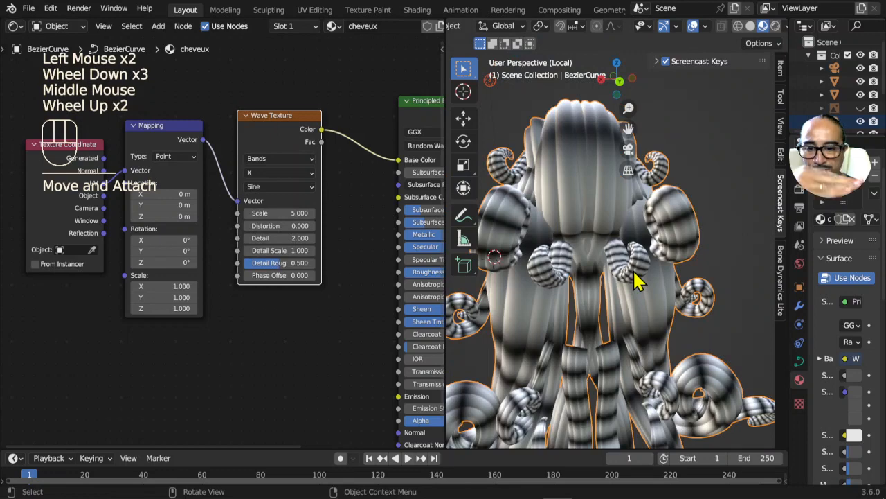
middle_drag(533, 336, 712, 326)
scroll(579, 317, down, 1)
middle_drag(580, 316, 665, 305)
Try an X rotation in the Mapping node and reset it to 0°
middle_drag(247, 270, 354, 258)
scroll(355, 259, up, 3)
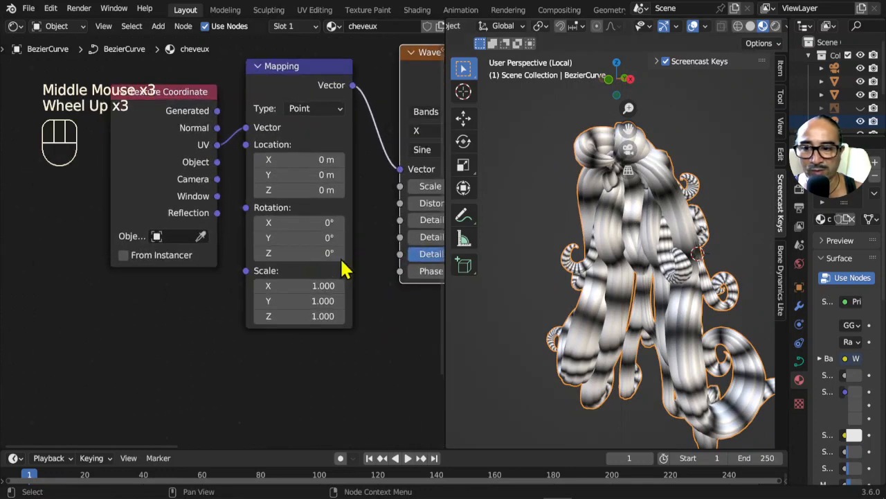
mouse_move(304, 222)
mouse_down()
mouse_move(331, 222)
mouse_move(304, 222)
mouse_up()
click(305, 222)
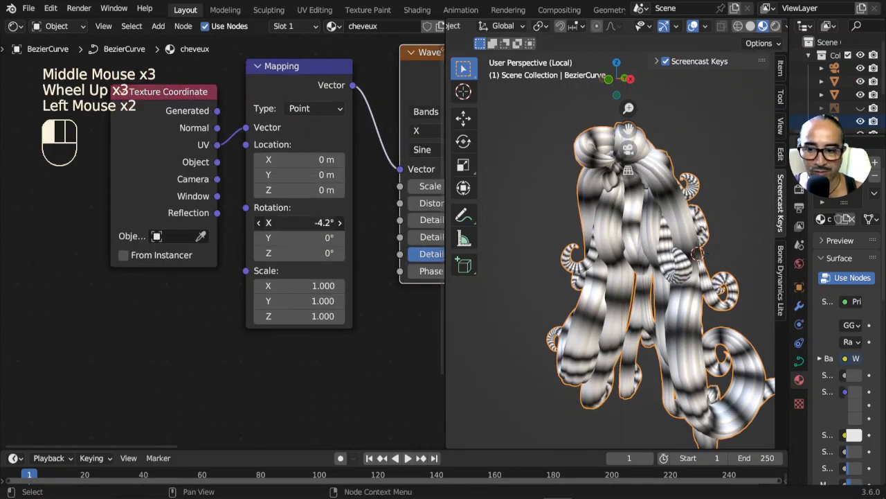
text(0)
key(Return)
Set the Mapping node's Z rotation to 90° and space the Texture Coordinate and Mapping nodes further from the Wave Texture
mouse_move(305, 253)
mouse_down()
mouse_move(332, 253)
mouse_move(291, 253)
mouse_up()
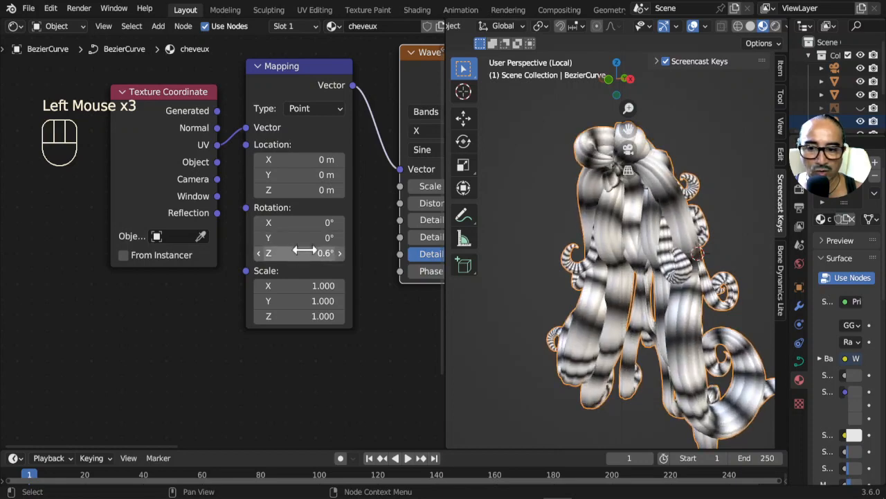
click(316, 253)
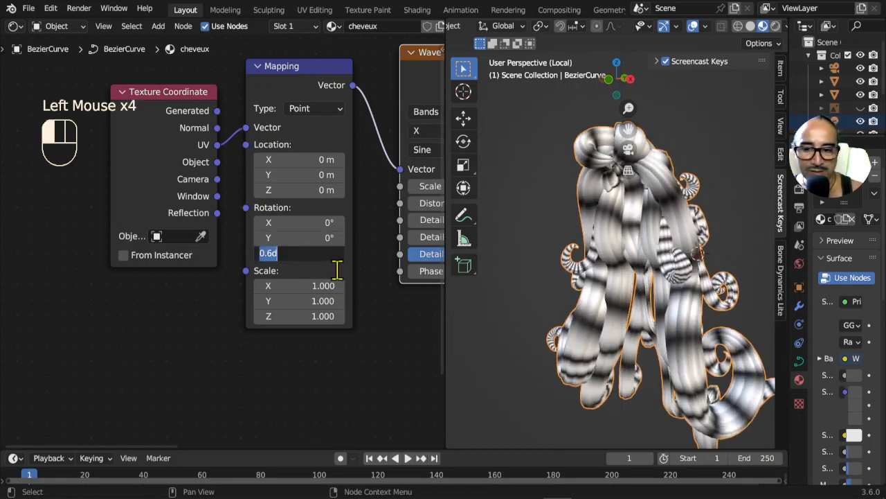
key(Return)
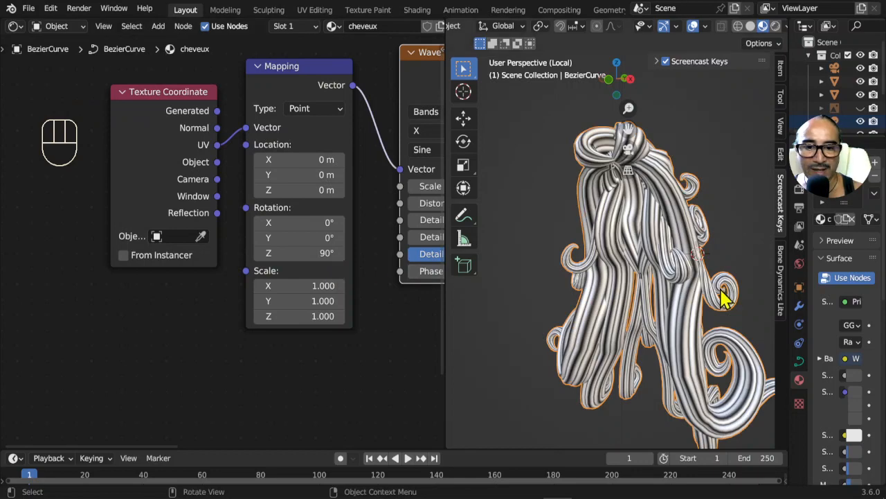
middle_drag(722, 297, 569, 299)
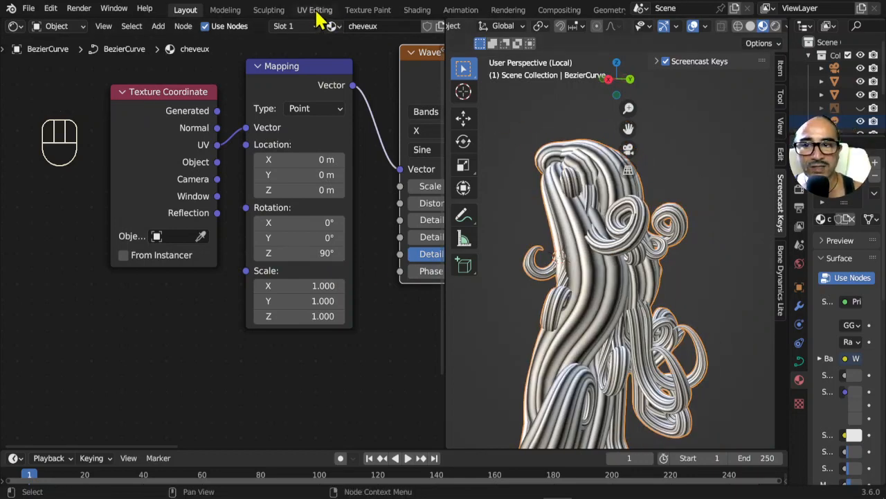
drag(201, 104, 125, 94)
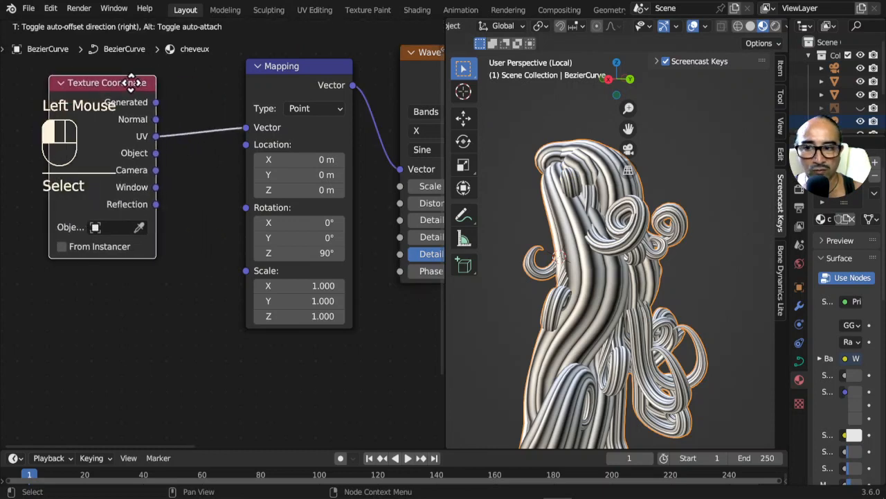
drag(290, 68, 255, 68)
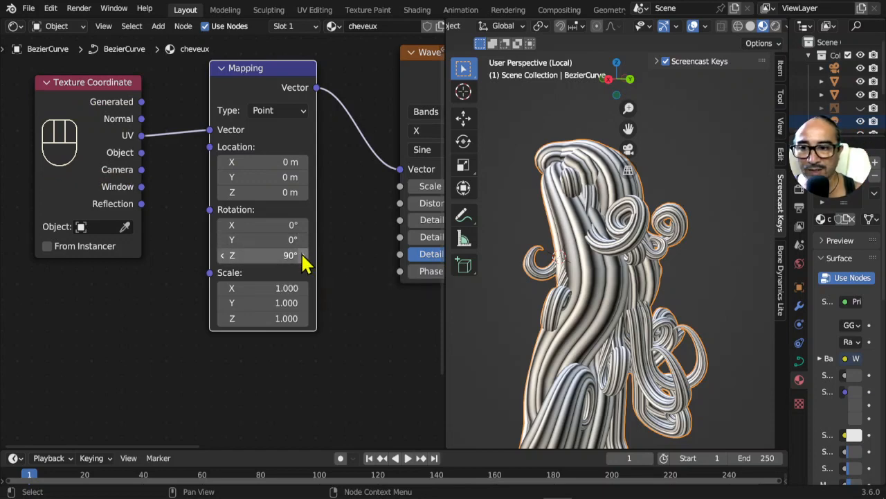
Set the Wave Texture scale to 10.500 and check the finer stripes on the strands up close
middle_drag(557, 319, 450, 245)
middle_drag(375, 194, 157, 181)
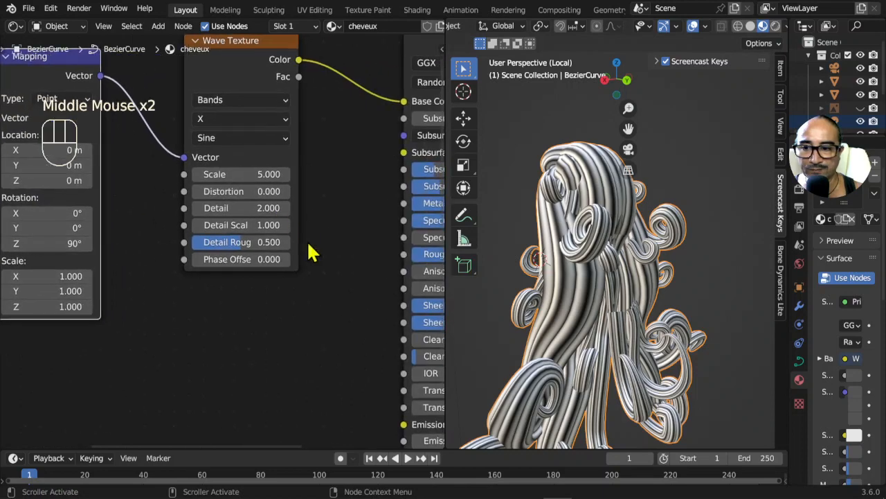
mouse_move(251, 175)
mouse_down()
mouse_move(291, 175)
mouse_move(242, 174)
mouse_up()
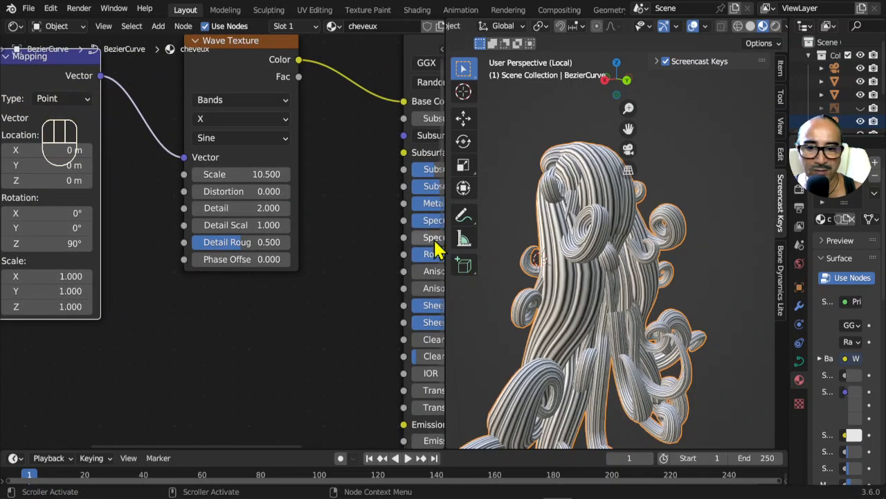
scroll(574, 271, up, 2)
middle_drag(574, 271, 527, 250)
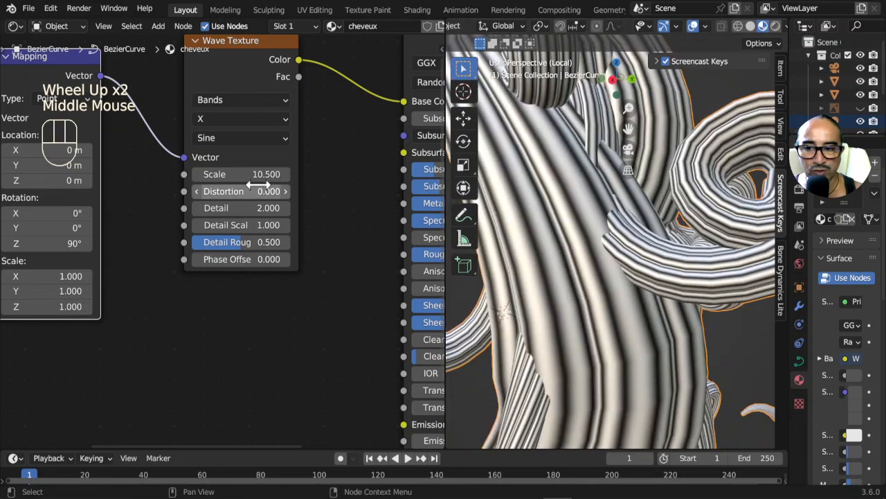
Set the Wave Texture distortion to 11.400 and inspect the wavy stripes around the side curl
drag(249, 191, 298, 191)
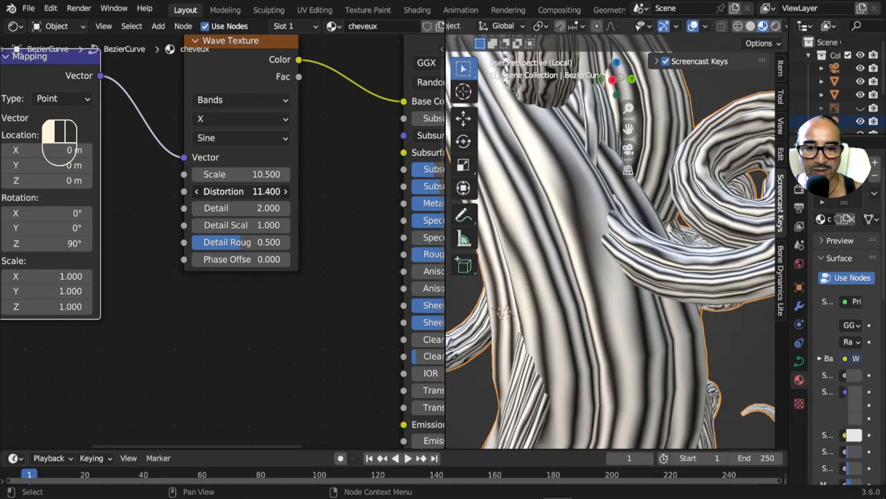
scroll(601, 253, down, 4)
middle_drag(601, 253, 574, 273)
scroll(627, 251, up, 3)
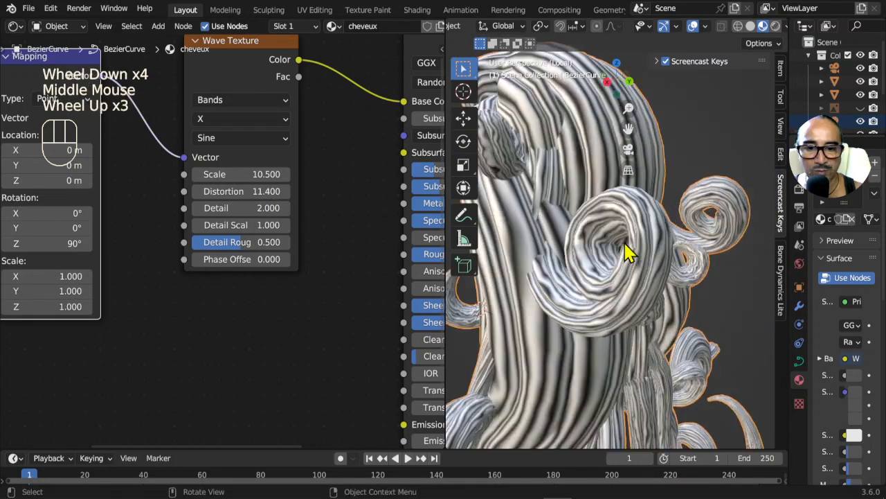
middle_drag(627, 251, 642, 252)
Set the Wave Texture's detail to 0.300, detail scale to 1.320, detail roughness to 0.661 and phase offset to 29.800
drag(267, 208, 228, 208)
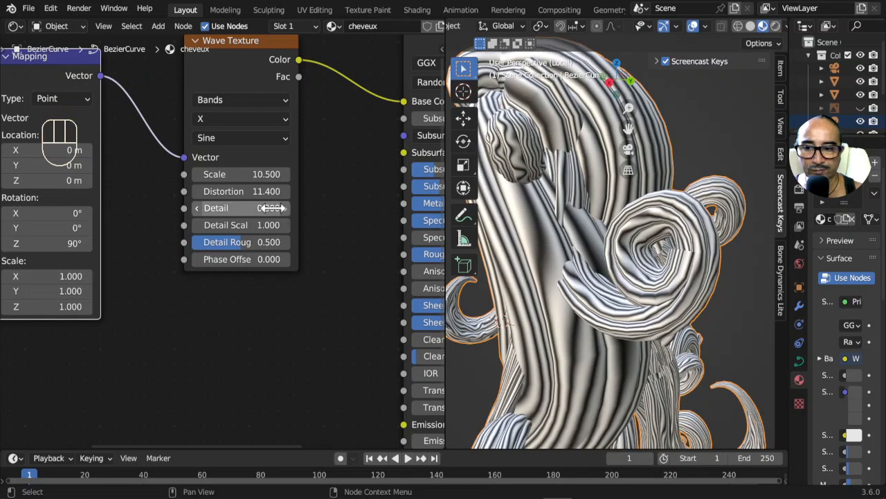
middle_drag(273, 225, 281, 222)
drag(279, 222, 298, 222)
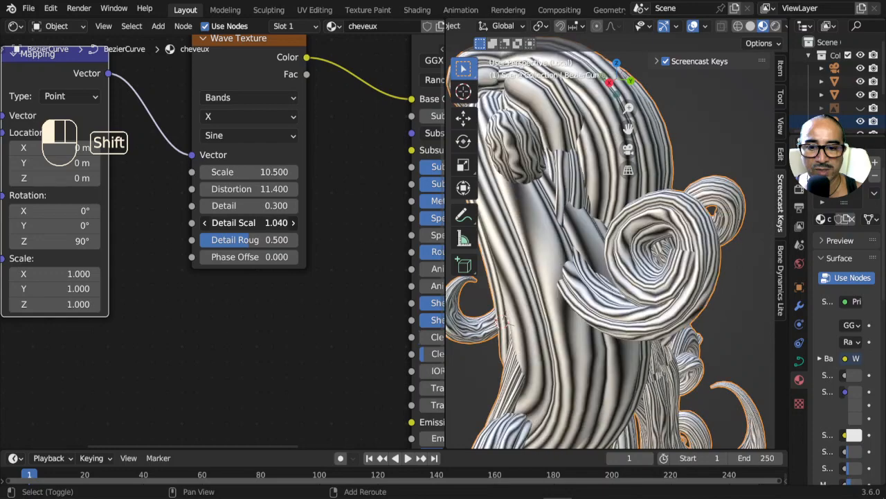
shift+drag(249, 223, 684, 273)
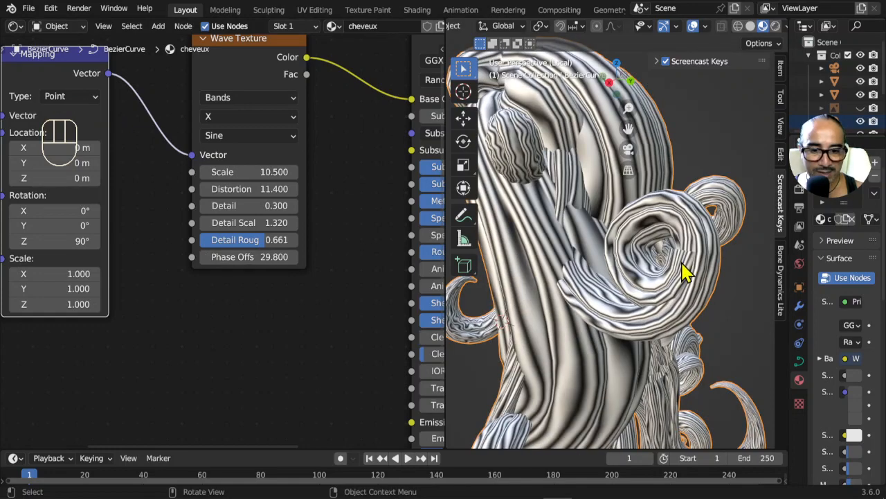
Enter Edit Mode on the hair curve and shrink the radius at the side curl's inner control point
key(Tab)
click(703, 263)
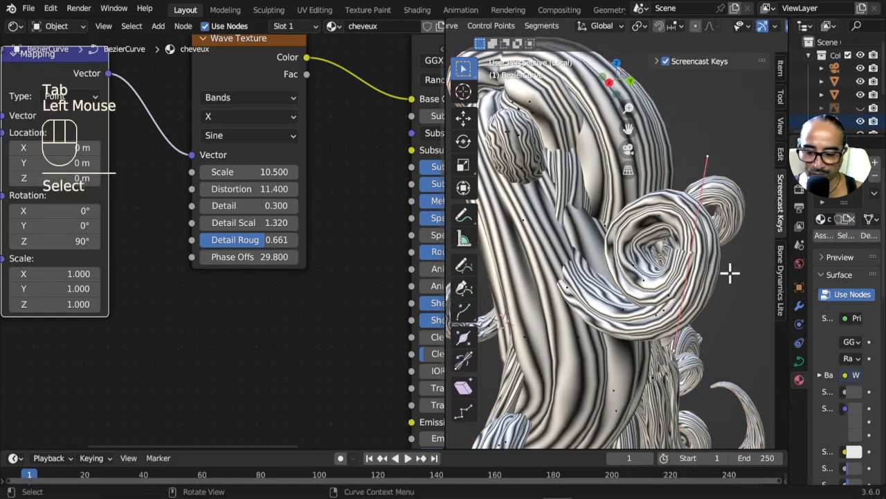
key(alt+s)
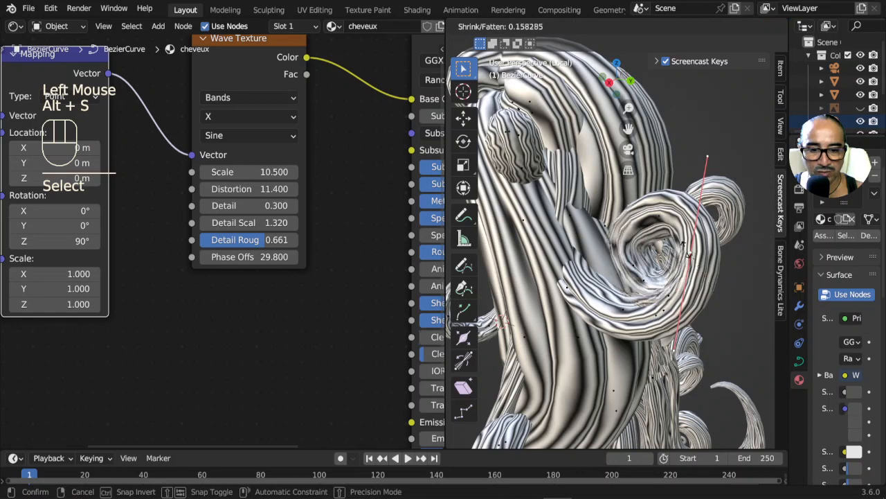
click(686, 249)
Switch the viewport to Solid shading, then move the side curl's inner control point and reduce its radius
middle_drag(686, 250, 711, 235)
mouse_move(735, 28)
middle_down()
mouse_move(713, 28)
mouse_move(725, 28)
middle_up()
click(727, 27)
key(g)
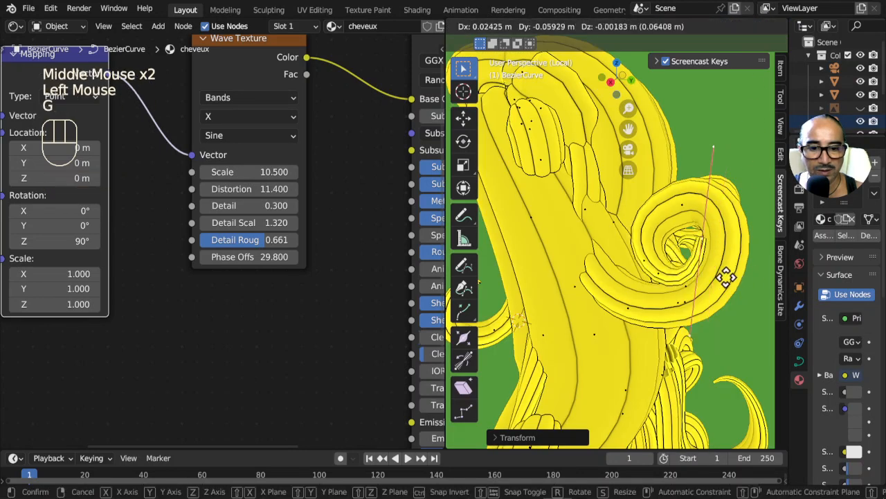
click(727, 277)
key(alt+s)
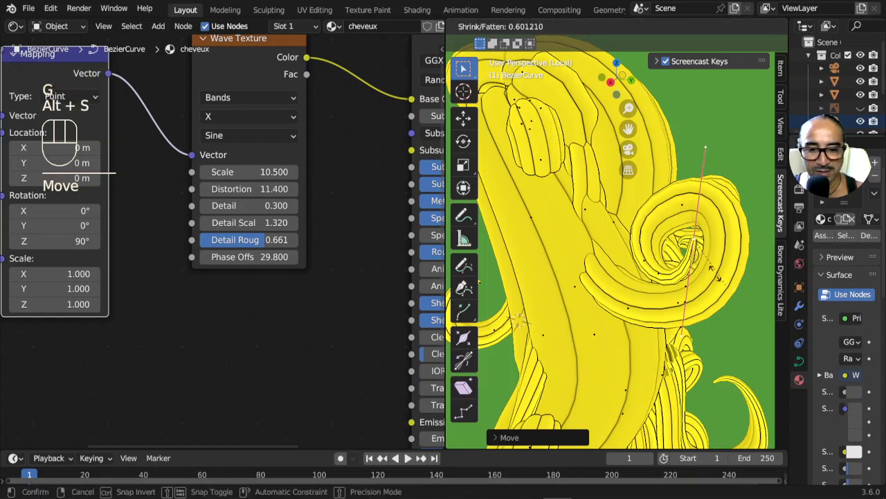
click(705, 263)
Scale down the handles of the side curl's inner control point and reposition the point to tighten the spiral
key(s)
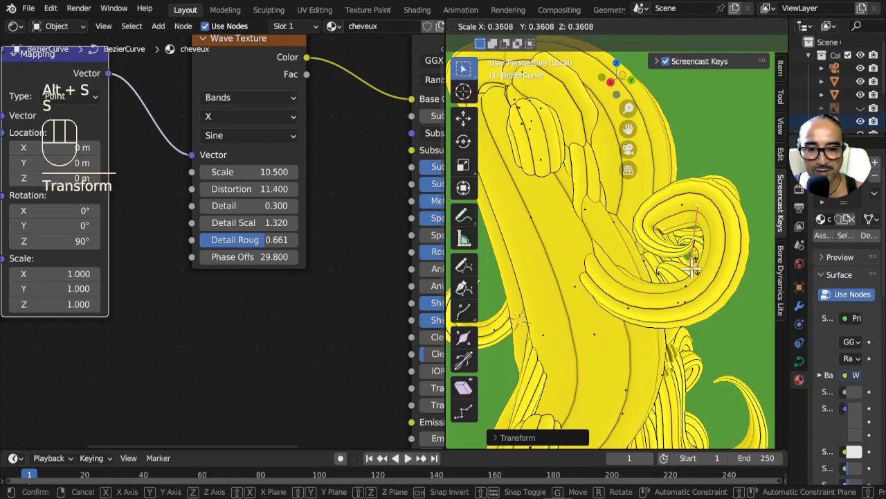
click(700, 277)
key(g)
click(703, 277)
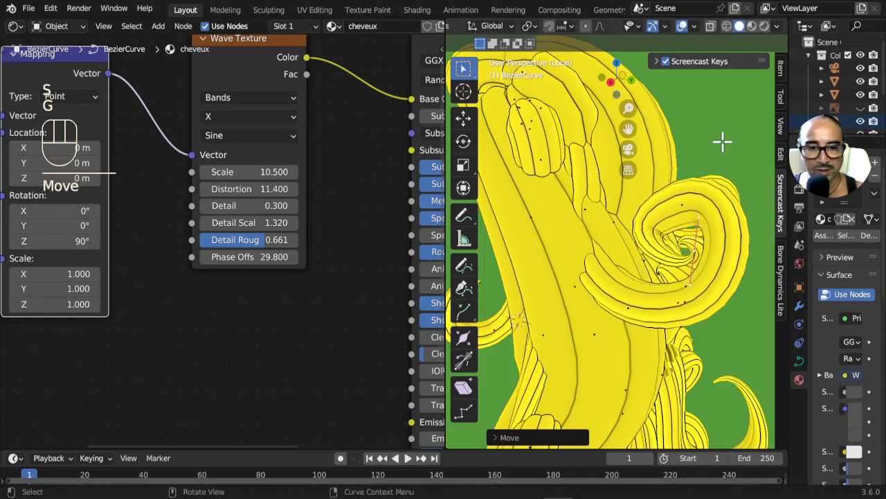
Return the viewport to Material Preview shading and look over the striped hair from the back
click(752, 26)
scroll(643, 212, down, 2)
middle_drag(643, 212, 592, 273)
scroll(529, 286, down, 2)
scroll(594, 277, up, 2)
Move a control point on the central strand at the back of the hair and fatten the strand there
click(608, 309)
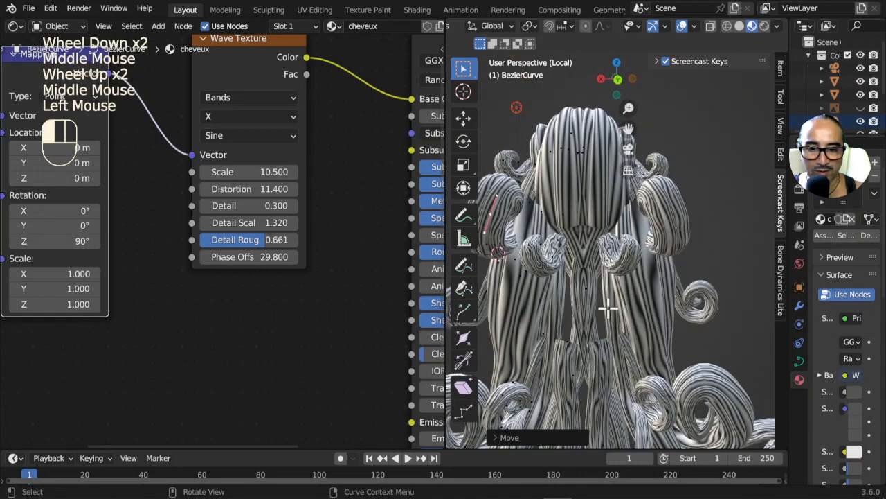
key(g)
click(597, 308)
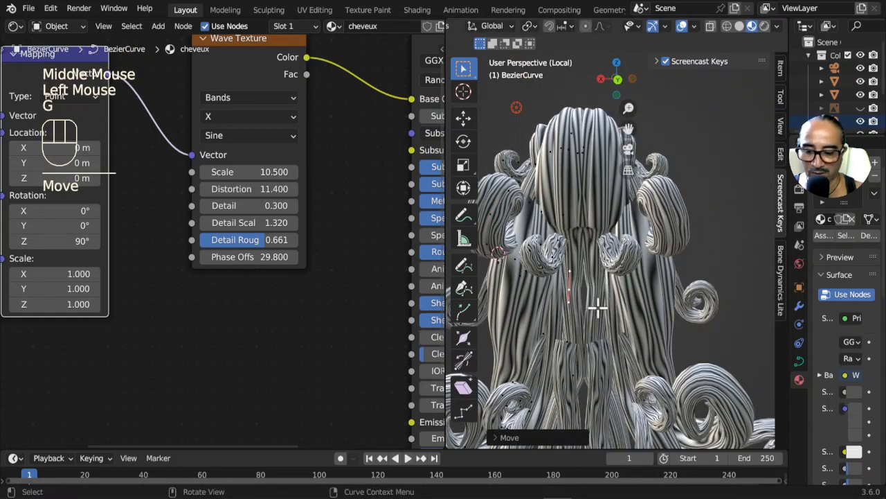
key(alt+s)
click(629, 312)
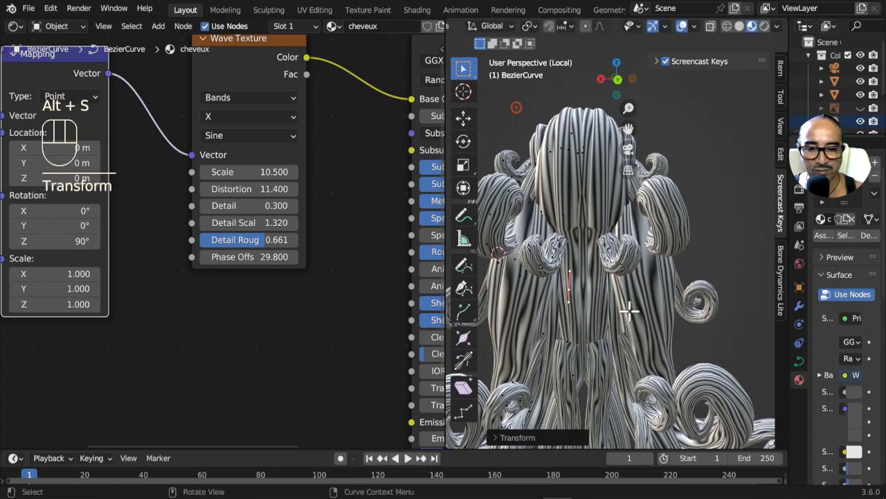
Reposition the selected control point of the central back strand from several viewing angles, then leave Edit Mode
middle_drag(580, 376, 653, 238)
click(709, 225)
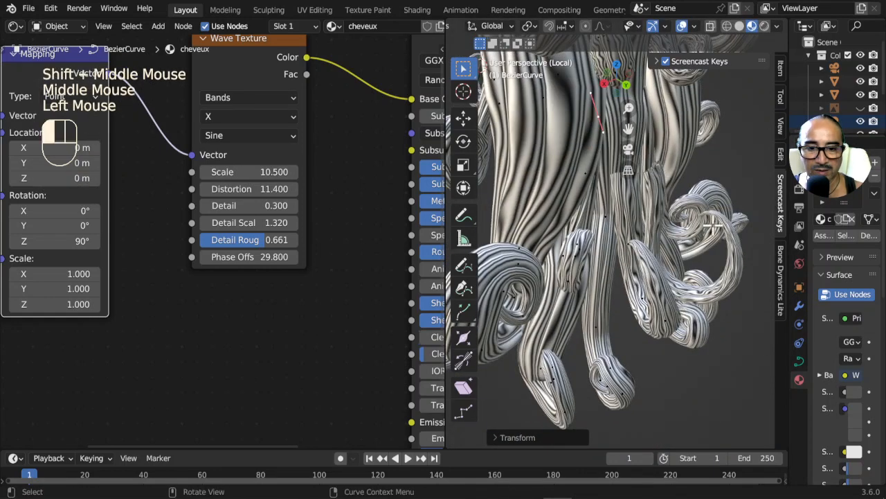
middle_drag(709, 225, 647, 194)
key(g)
click(576, 220)
key(g)
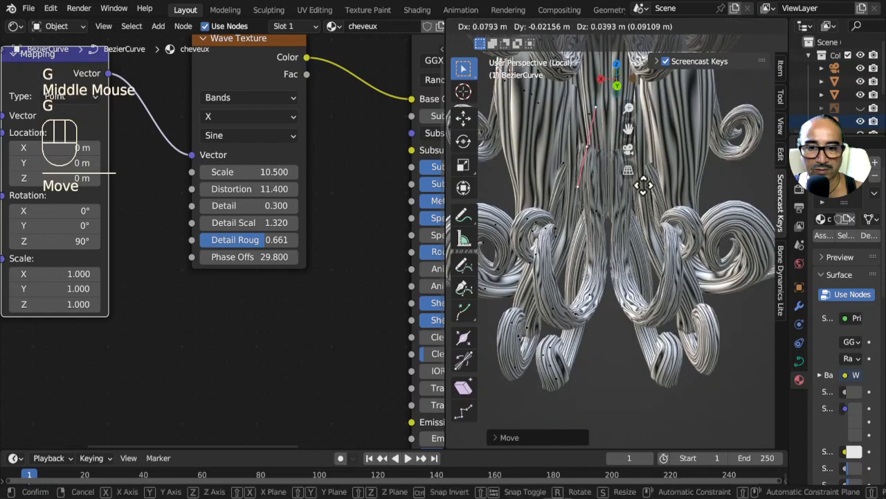
click(645, 184)
middle_drag(612, 304, 531, 307)
key(g)
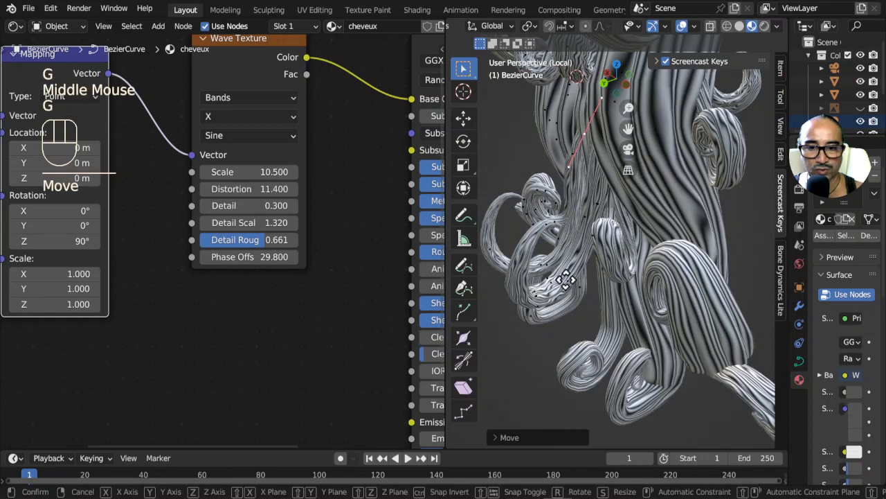
click(566, 277)
middle_drag(566, 277, 666, 260)
key(Tab)
scroll(653, 307, down, 2)
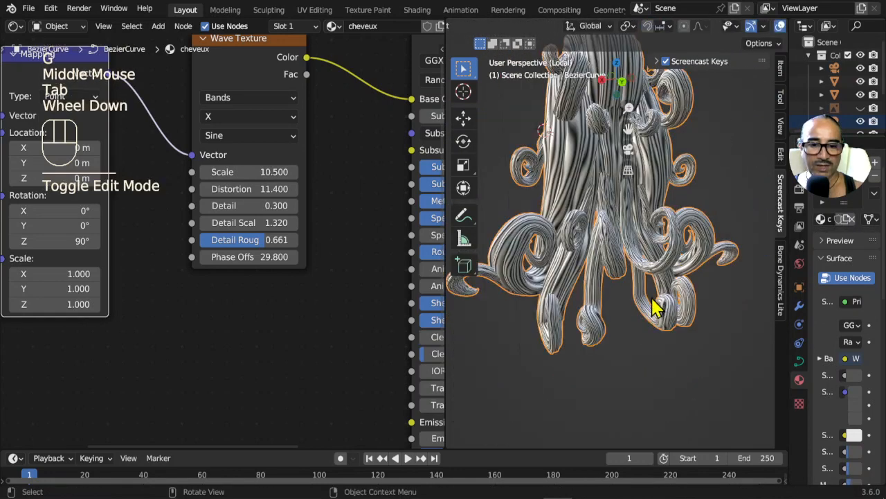
Fatten the hanging lower strand and the curl strands just above it at control points on the back of the hair
middle_drag(653, 307, 615, 303)
key(Tab)
click(595, 279)
key(alt+s)
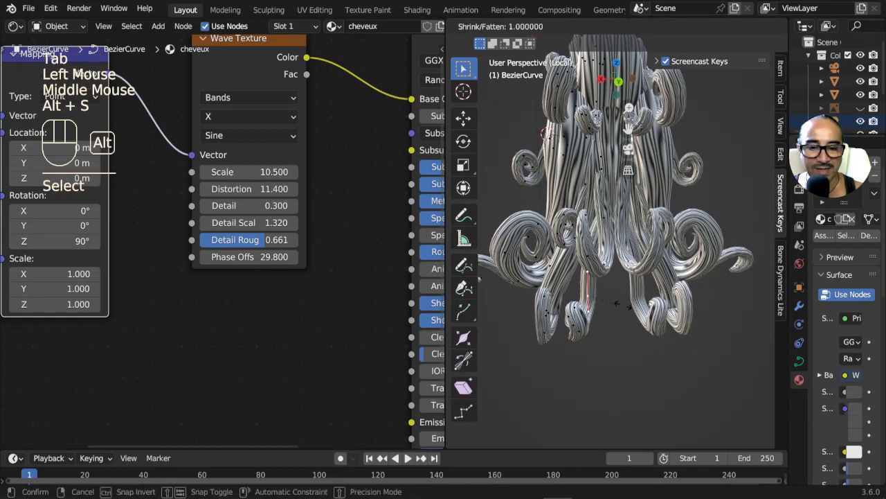
click(627, 304)
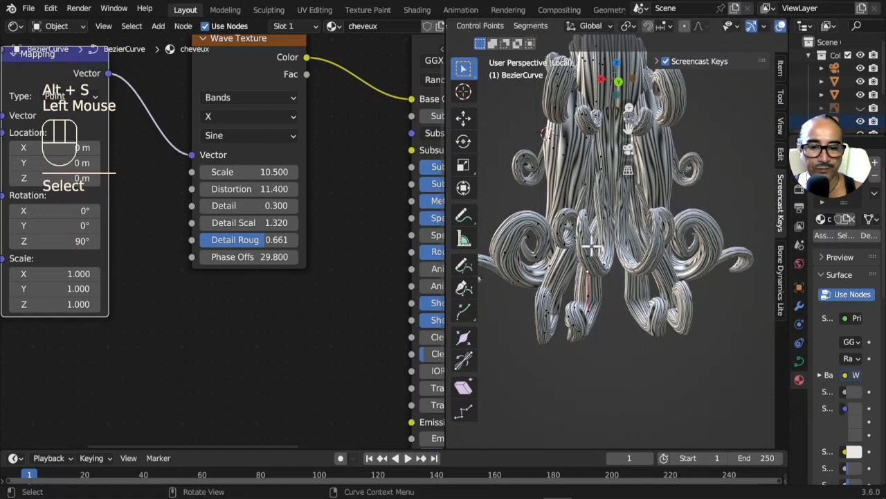
key(alt+s)
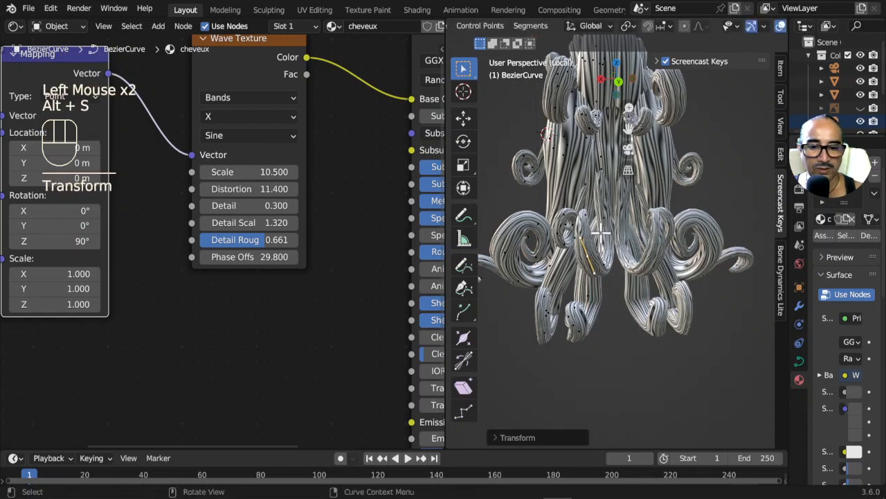
click(624, 237)
key(alt+s)
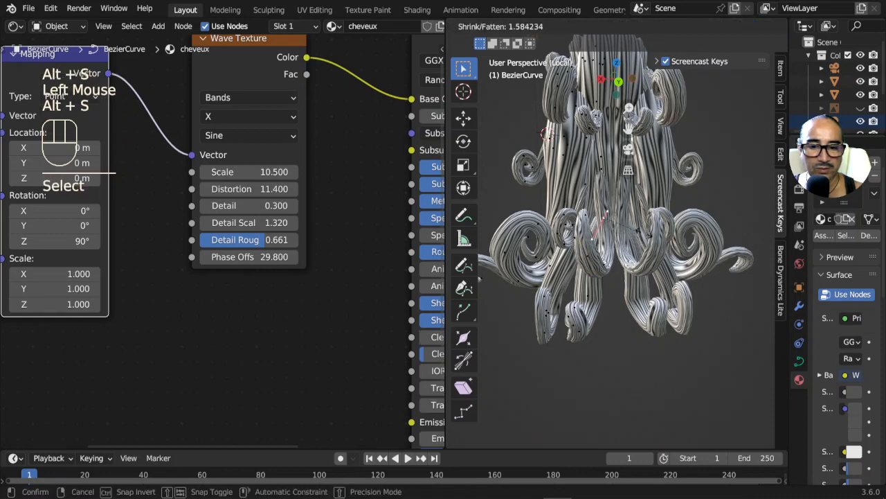
click(619, 307)
key(Tab)
middle_drag(619, 307, 547, 284)
scroll(693, 333, down, 2)
scroll(366, 203, down, 1)
Move the texture nodes away from the Principled BSDF node and widen the Shader Editor to show its values
middle_drag(367, 203, 352, 229)
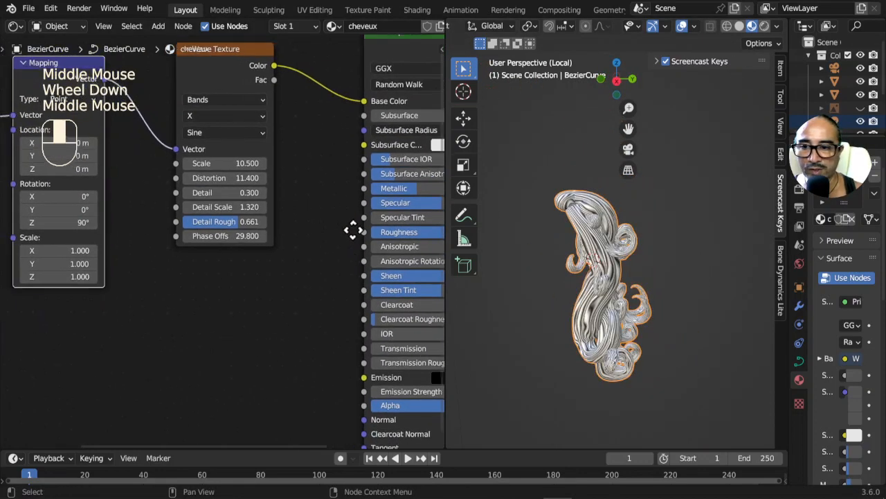
scroll(311, 174, down, 3)
drag(255, 107, 149, 255)
drag(214, 168, 128, 231)
scroll(221, 241, up, 2)
scroll(294, 254, up, 1)
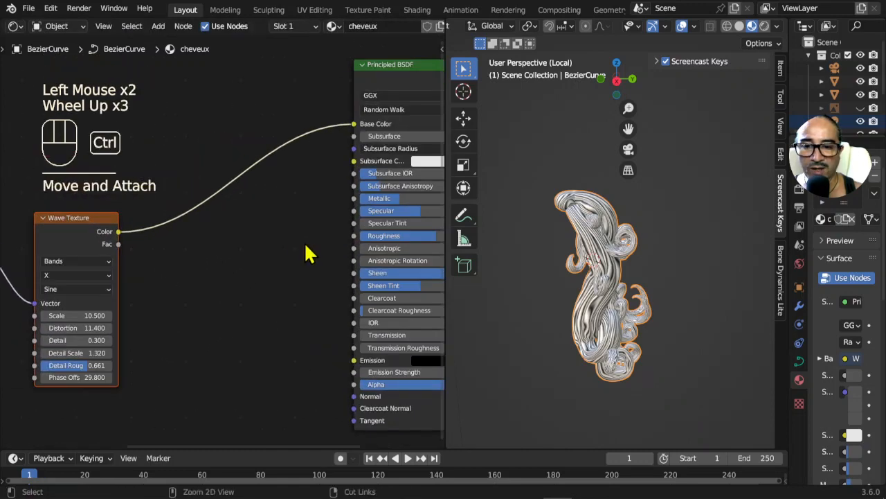
drag(446, 194, 601, 197)
middle_drag(488, 204, 412, 181)
Set the Principled BSDF's Metallic to 0.797 and Roughness to 0.376
drag(409, 174, 465, 174)
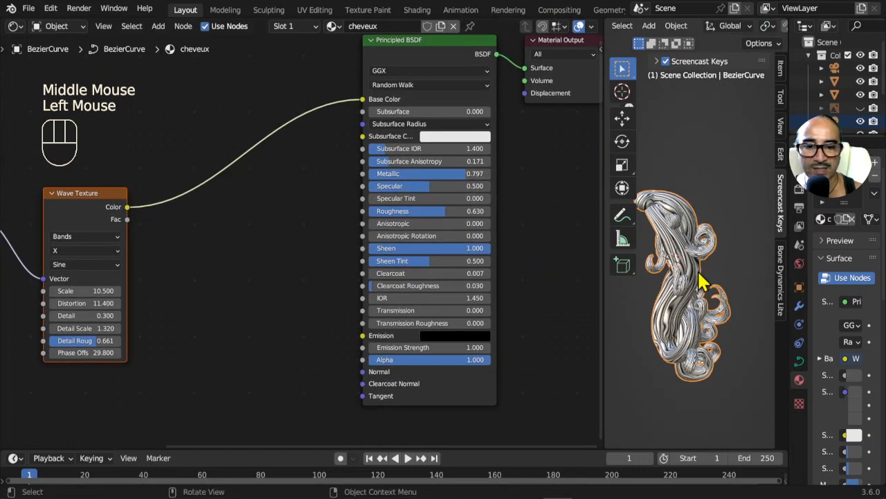
scroll(701, 280, down, 1)
scroll(701, 280, up, 2)
drag(603, 253, 515, 244)
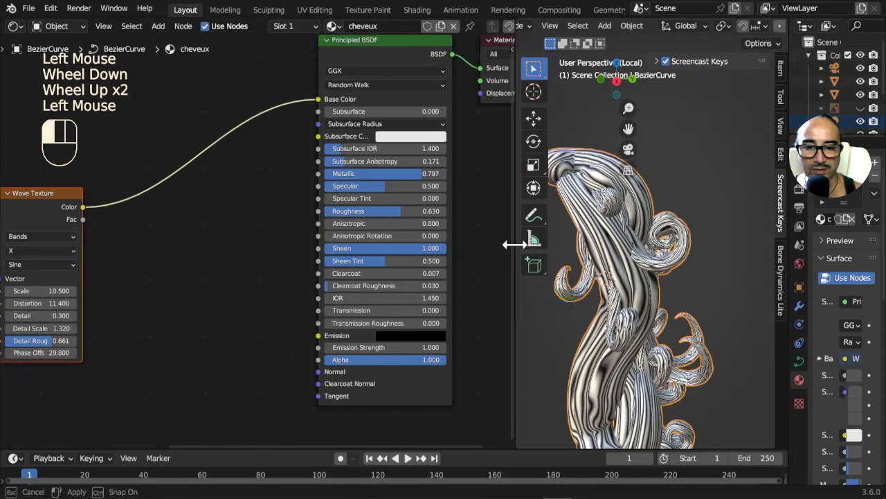
middle_drag(644, 255, 640, 298)
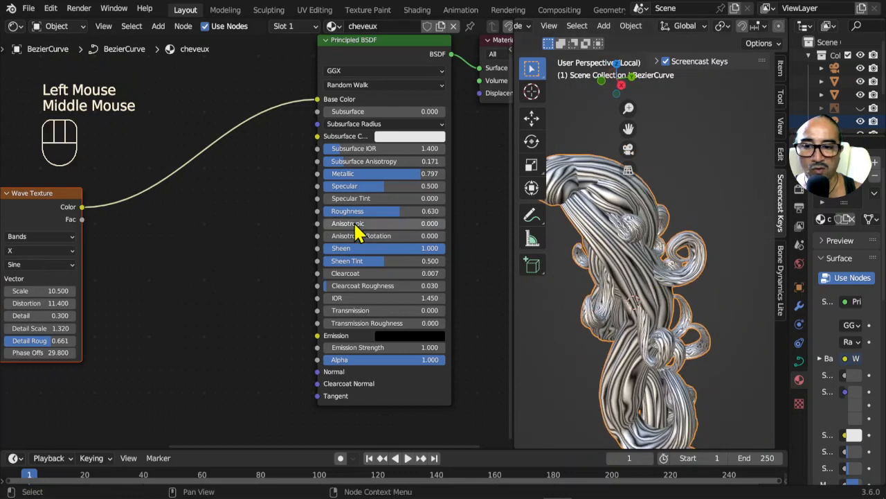
drag(395, 211, 368, 211)
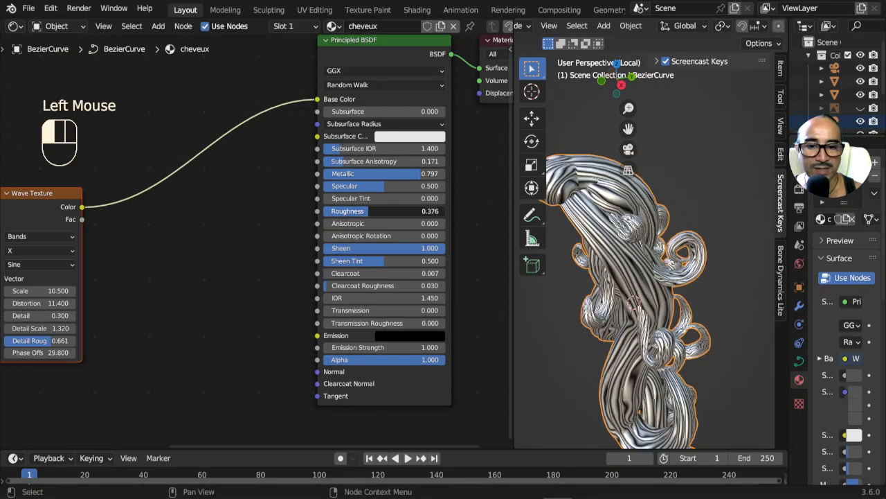
middle_drag(663, 297, 564, 257)
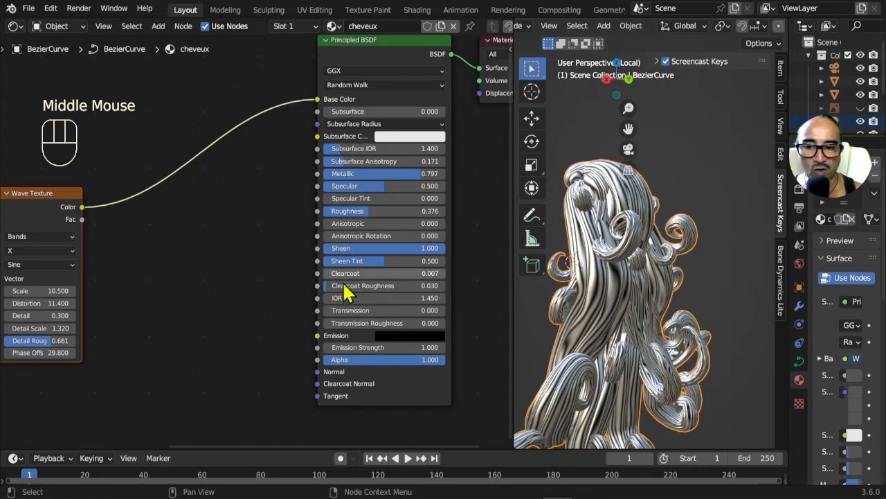
Shift the Wave Texture node slightly and add a Bump node between it and the Principled BSDF
middle_drag(207, 257, 154, 172)
drag(154, 172, 118, 179)
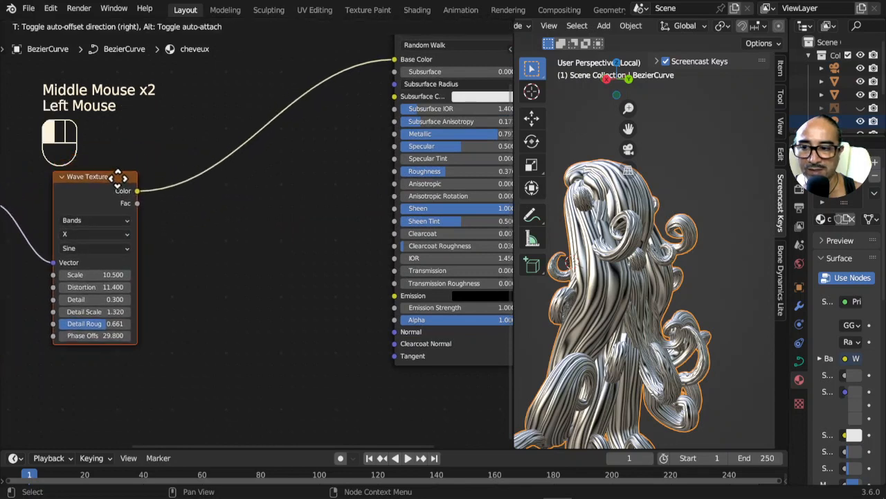
drag(247, 247, 237, 221)
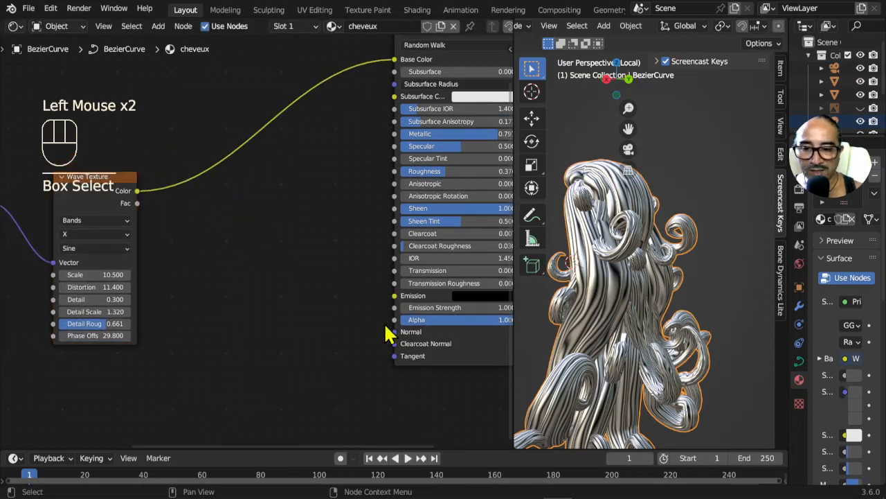
key(shift)
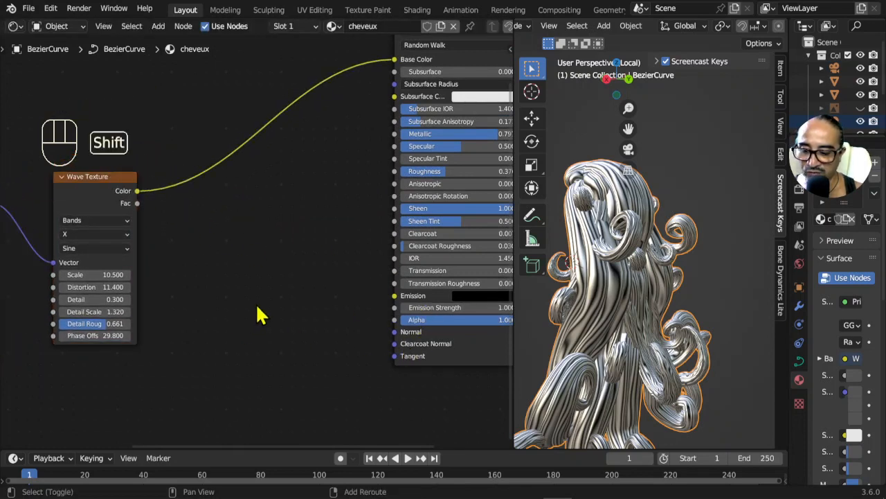
key(shift+a)
mouse_move(258, 305)
mouse_move(208, 330)
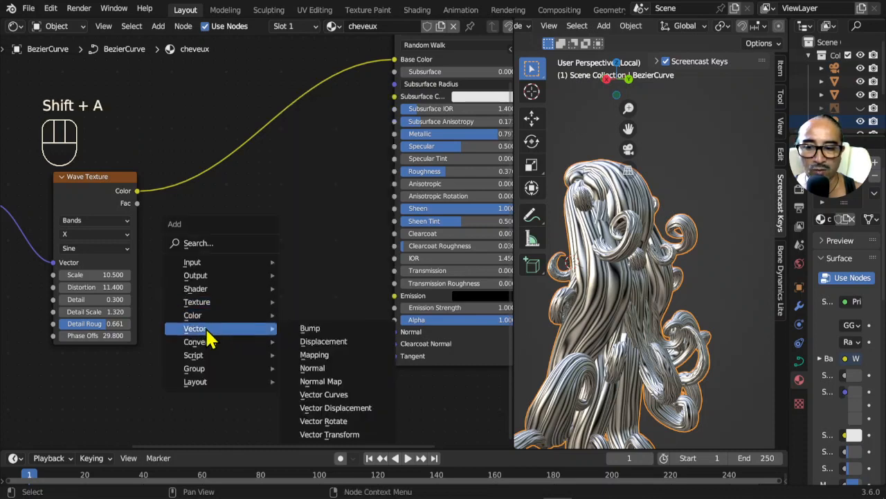
click(311, 328)
click(277, 287)
Connect the Wave Texture's Color to the Bump's Height and the Bump's Normal to the Principled BSDF's Normal input
middle_drag(145, 184, 201, 236)
drag(200, 230, 206, 241)
drag(249, 330, 337, 392)
scroll(405, 400, up, 1)
middle_drag(406, 401, 331, 310)
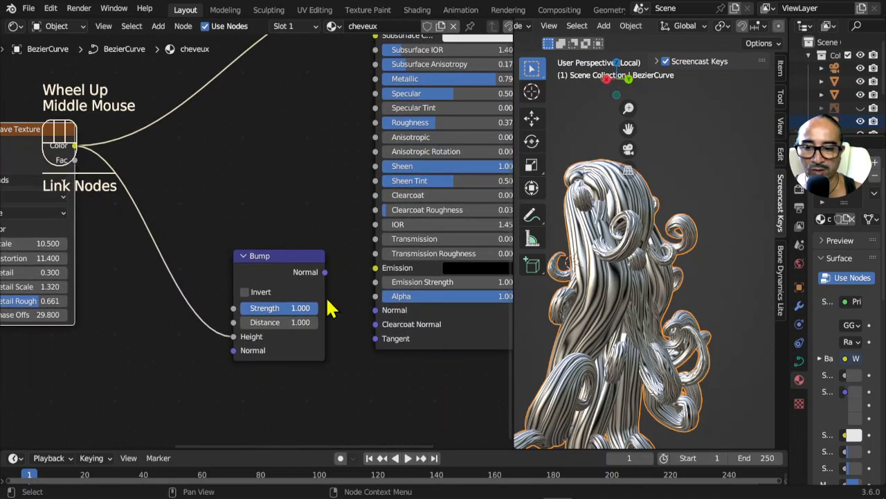
drag(325, 273, 337, 287)
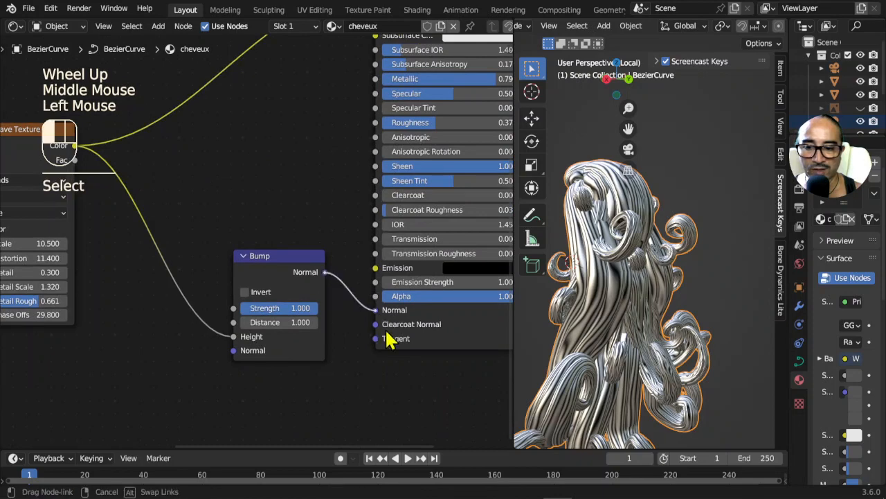
drag(388, 339, 388, 338)
scroll(619, 311, up, 3)
shift+middle_drag(620, 311, 676, 272)
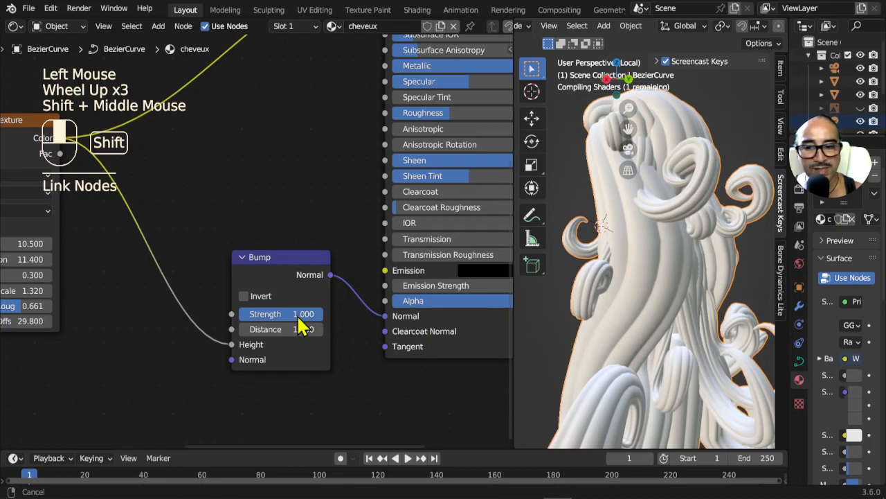
click(710, 248)
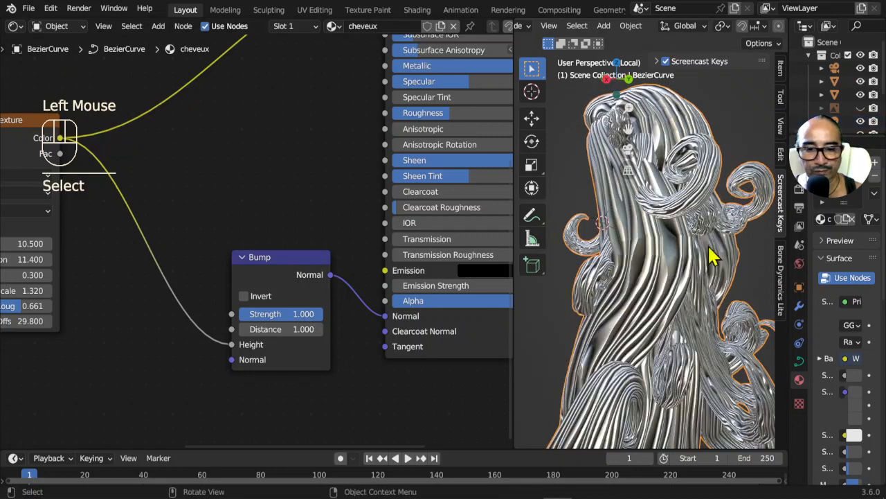
Set the Bump node's Strength to 0.122 and Distance to 0.430, checking the relief on the strands up close
scroll(711, 284, up, 2)
middle_drag(700, 250, 736, 200)
mouse_move(316, 320)
mouse_down()
mouse_move(232, 321)
mouse_move(305, 329)
mouse_move(239, 329)
mouse_up()
shift+drag(308, 328, 360, 329)
middle_drag(725, 257, 722, 270)
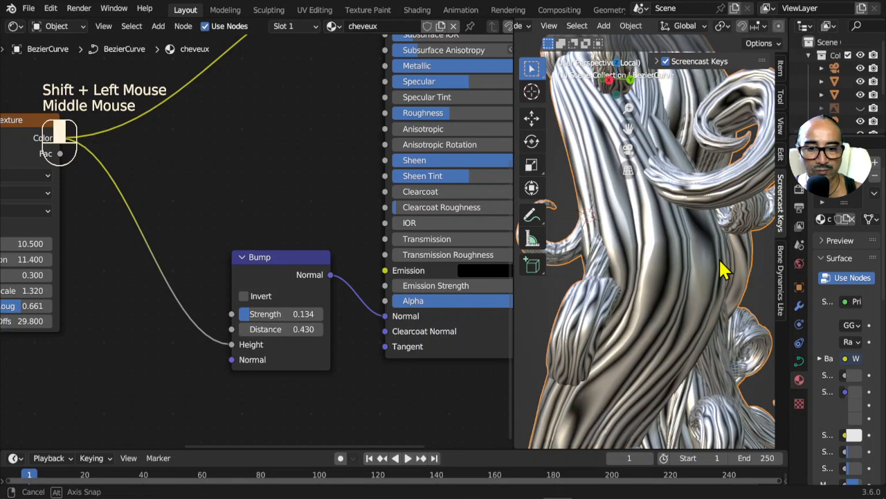
scroll(720, 270, up, 2)
mouse_move(303, 315)
mouse_down()
mouse_move(284, 315)
mouse_move(305, 315)
mouse_up()
scroll(665, 228, down, 2)
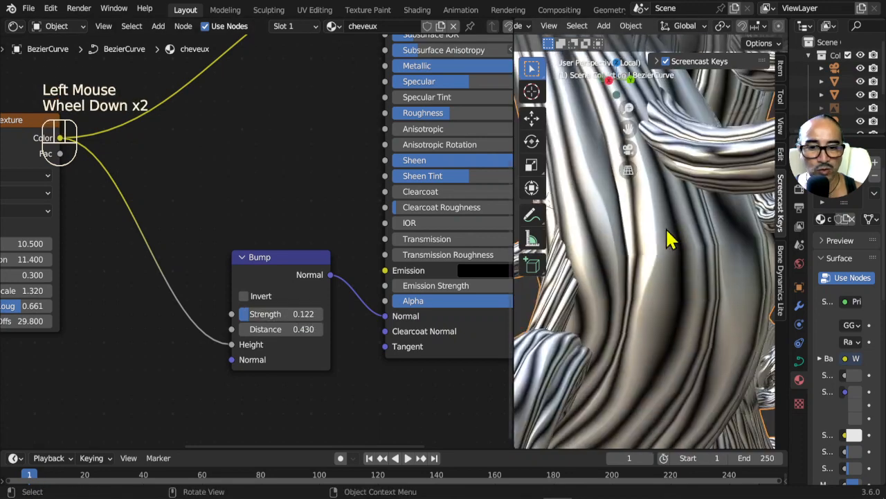
middle_drag(666, 229, 664, 249)
scroll(681, 239, down, 3)
scroll(665, 249, up, 2)
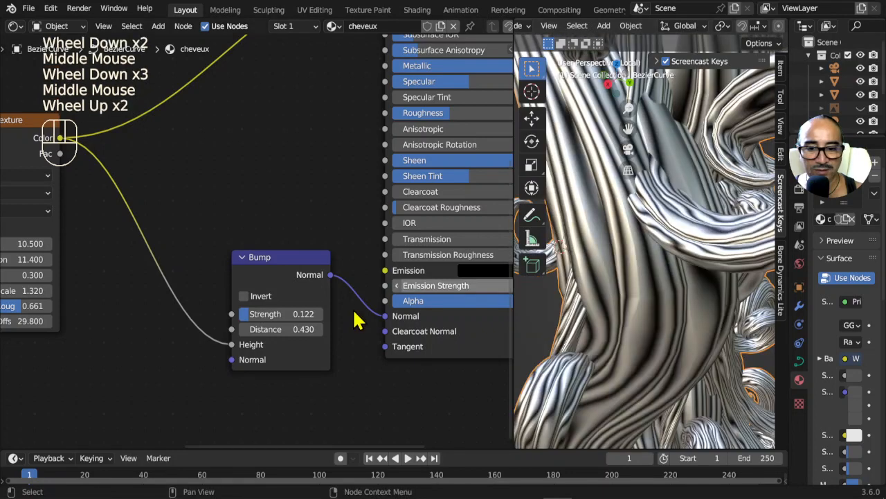
Make room beside the Wave Texture and insert a Color Ramp node on its link to the Bump's Height
middle_drag(83, 183, 253, 212)
drag(198, 148, 160, 98)
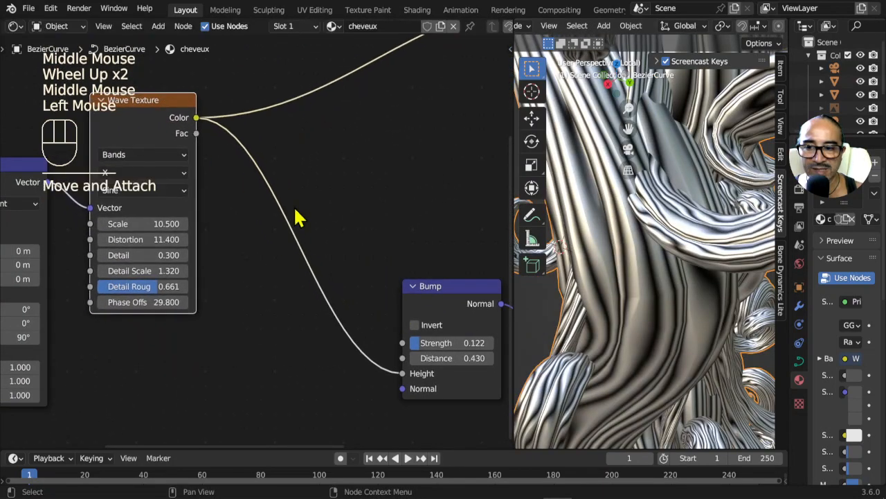
key(shift+a)
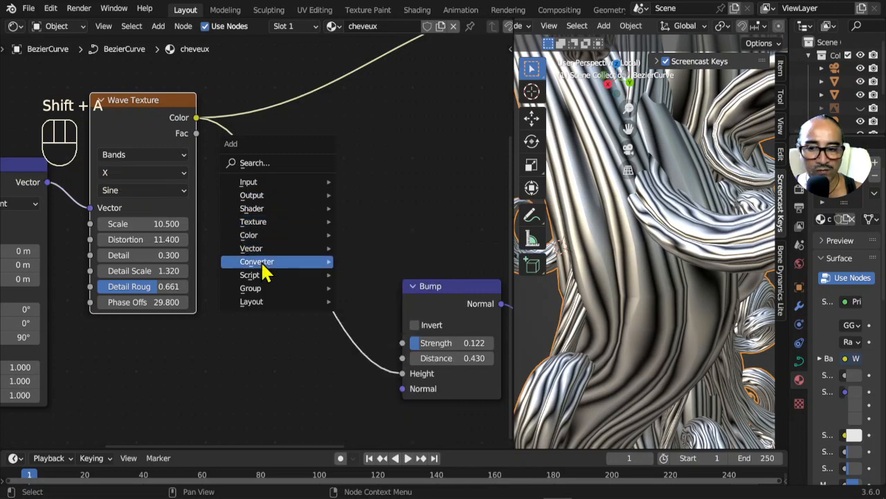
mouse_move(267, 267)
click(376, 287)
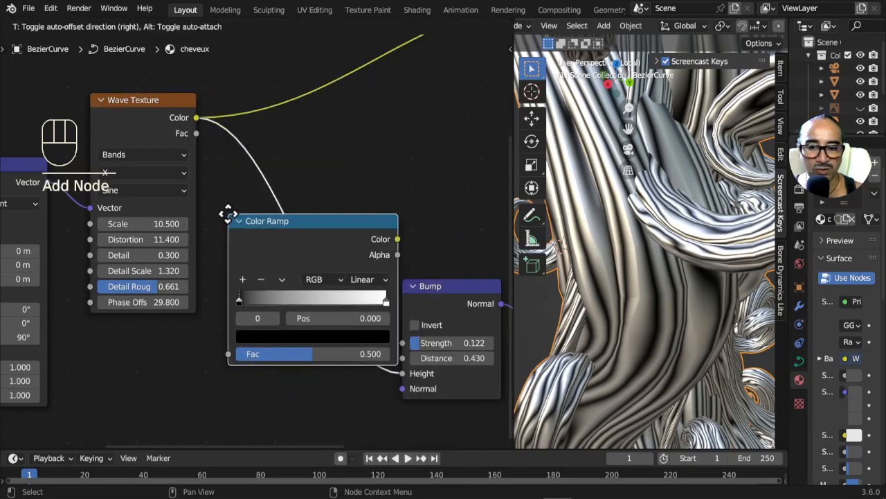
click(247, 211)
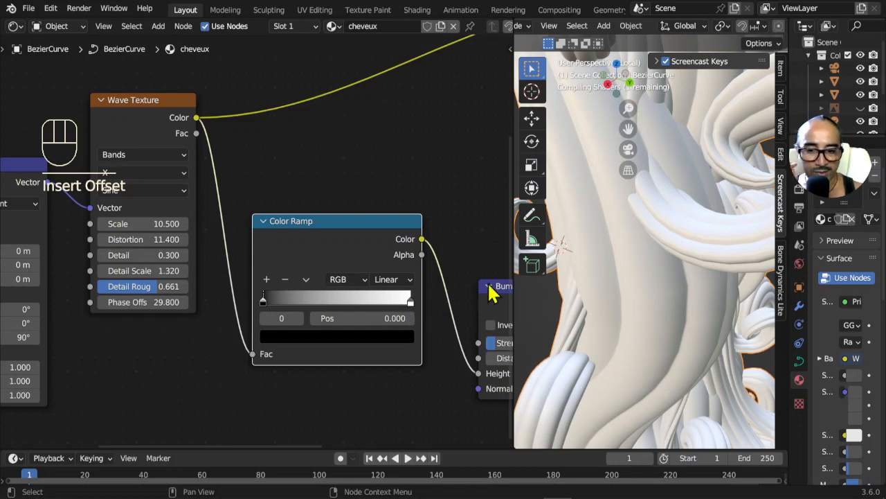
Set the Color Ramp's interpolation to Ease
scroll(462, 296, down, 1)
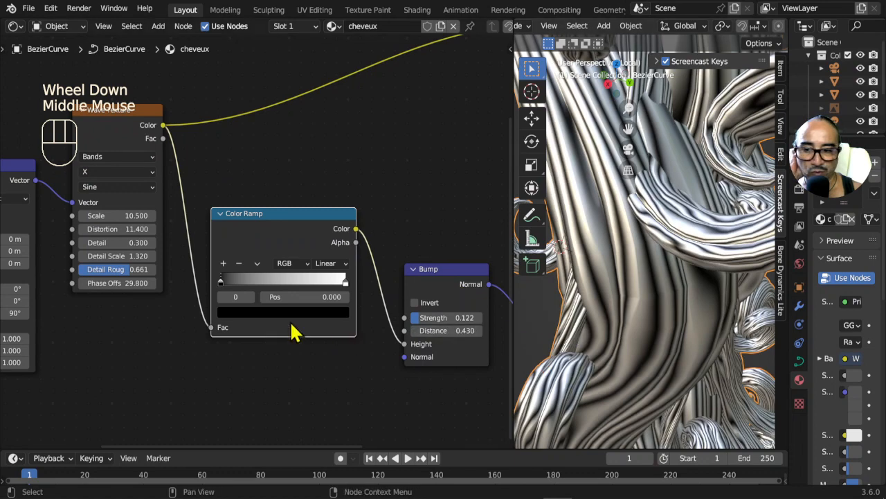
click(325, 267)
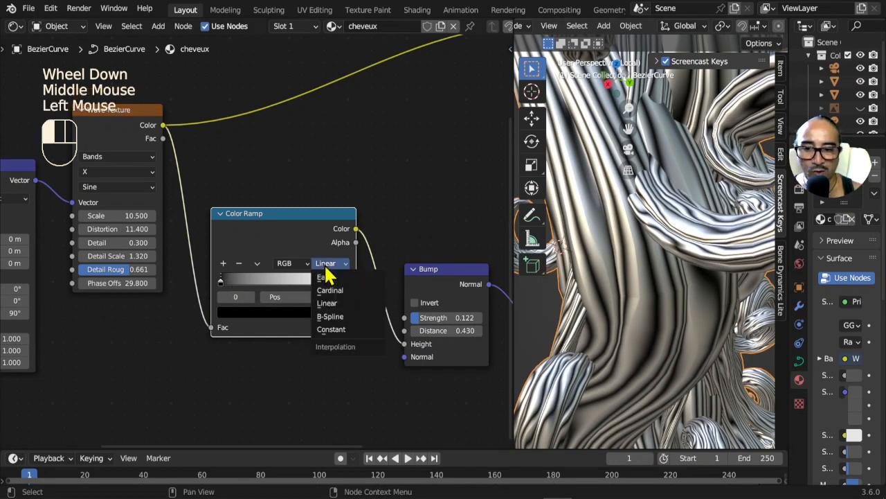
click(349, 278)
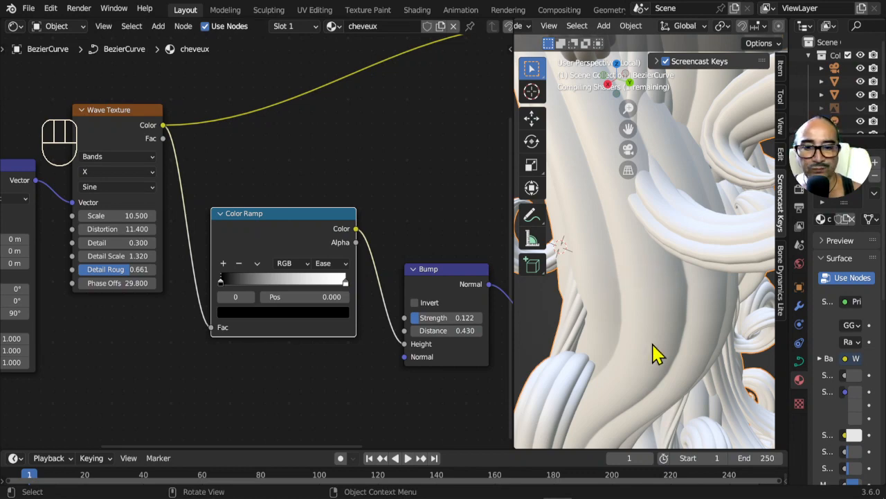
middle_drag(652, 348, 657, 284)
scroll(444, 206, down, 3)
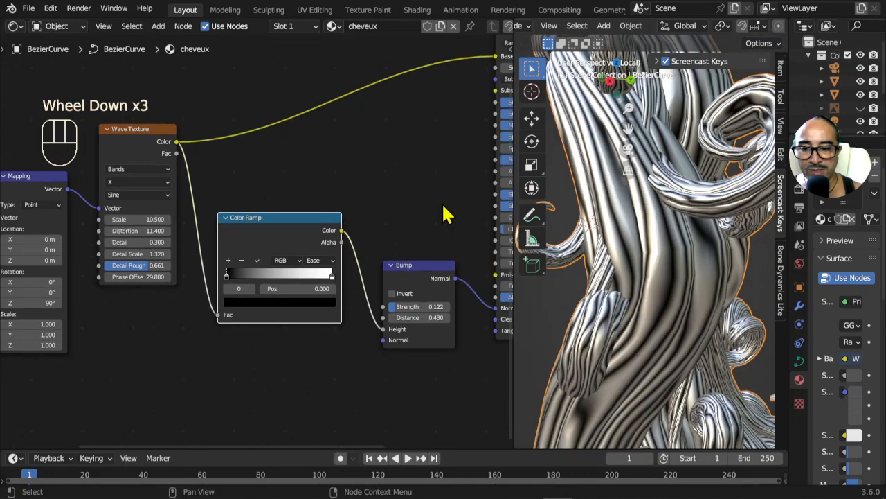
Set the Principled BSDF's Metallic to 0.442
middle_drag(444, 214, 274, 248)
scroll(273, 248, up, 1)
drag(408, 155, 389, 155)
scroll(657, 268, up, 1)
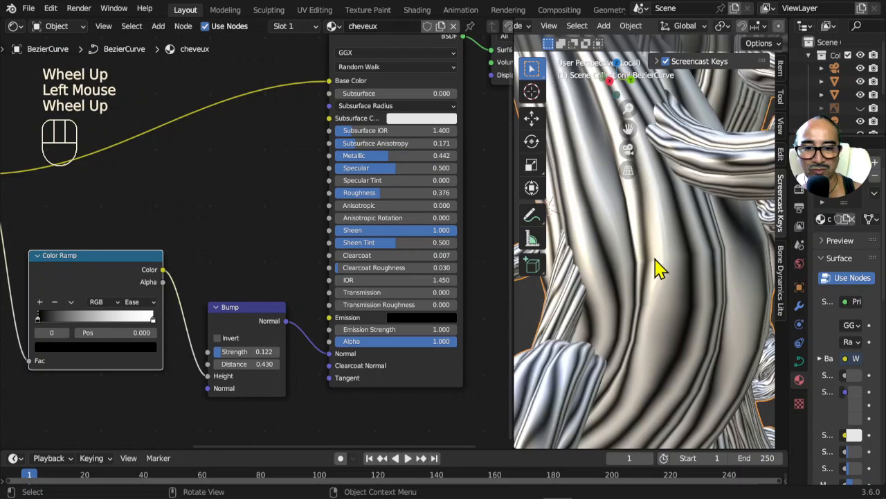
Set the Principled BSDF's Roughness to 0.738 and check the strands from another angle
scroll(658, 268, up, 1)
middle_drag(658, 268, 609, 293)
scroll(610, 293, down, 2)
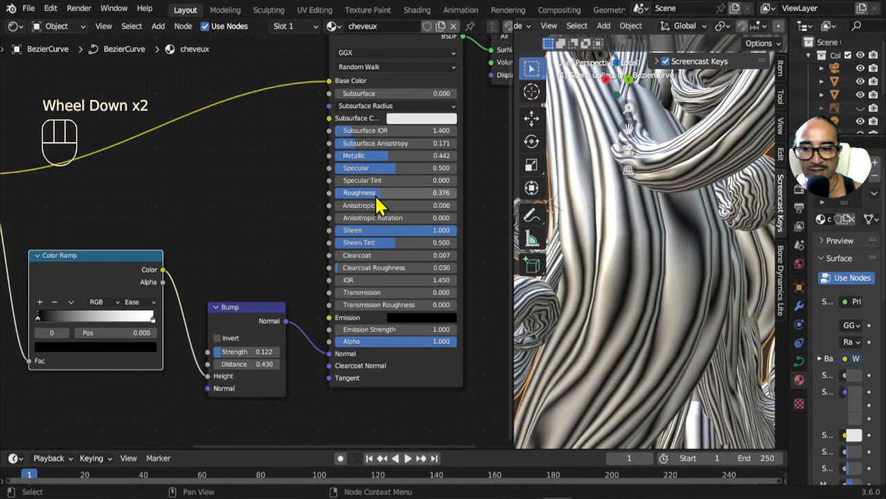
drag(377, 194, 422, 194)
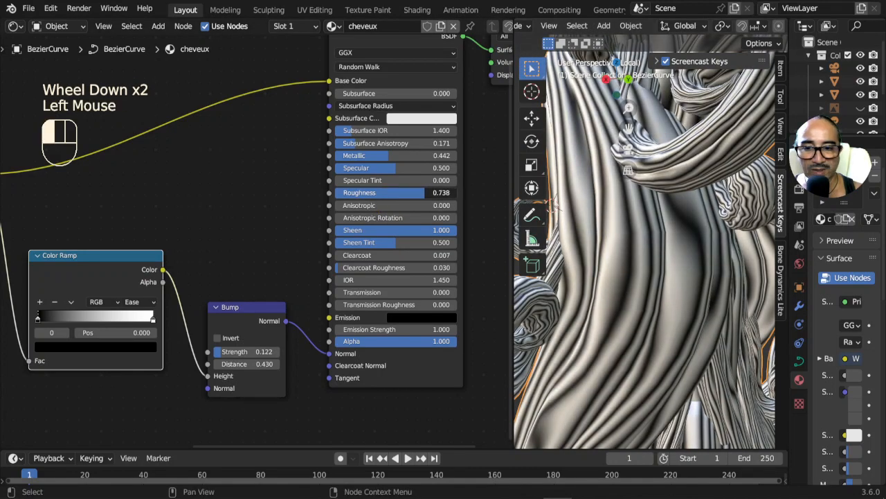
scroll(635, 273, down, 2)
middle_drag(635, 273, 720, 261)
scroll(685, 251, up, 1)
scroll(685, 251, down, 2)
Duplicate the Color Ramp and link the copy between the Wave Texture's Color and the Principled BSDF's Roughness
scroll(273, 247, down, 4)
middle_drag(254, 255, 267, 256)
scroll(267, 256, up, 2)
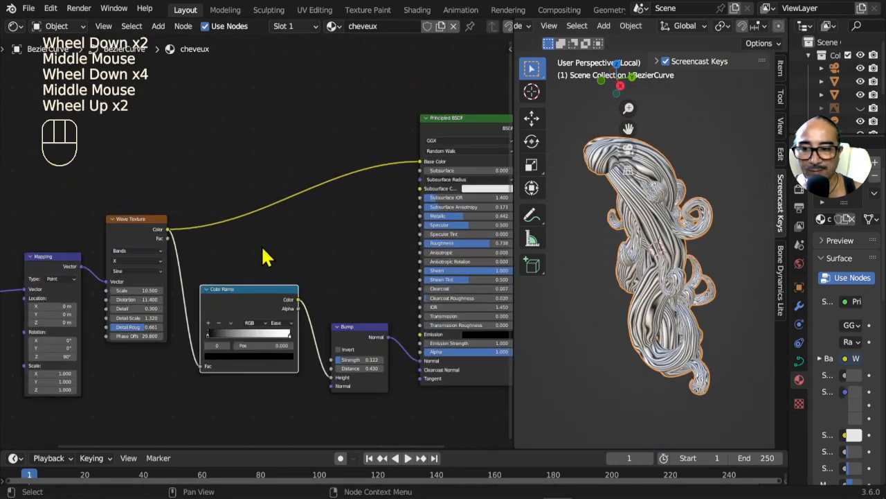
drag(268, 307, 274, 326)
key(shift+d)
click(381, 226)
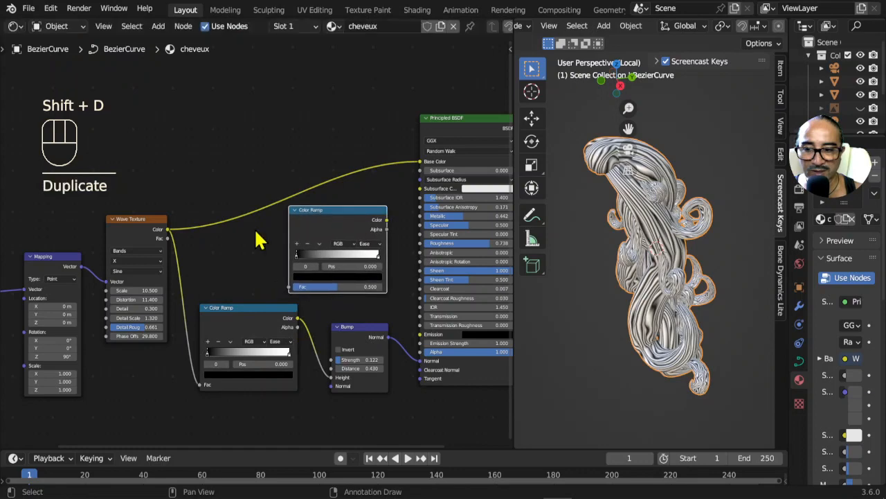
drag(168, 230, 251, 274)
drag(299, 297, 296, 286)
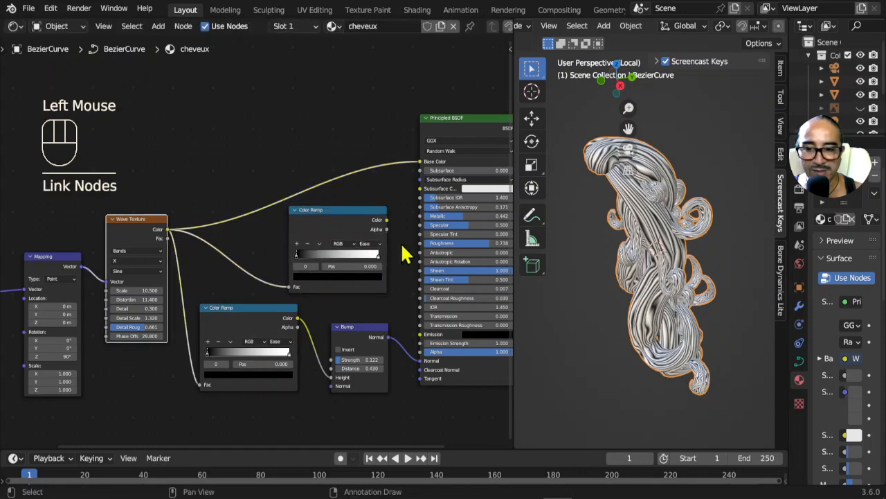
scroll(407, 253, up, 3)
middle_drag(437, 217, 270, 205)
drag(270, 198, 277, 218)
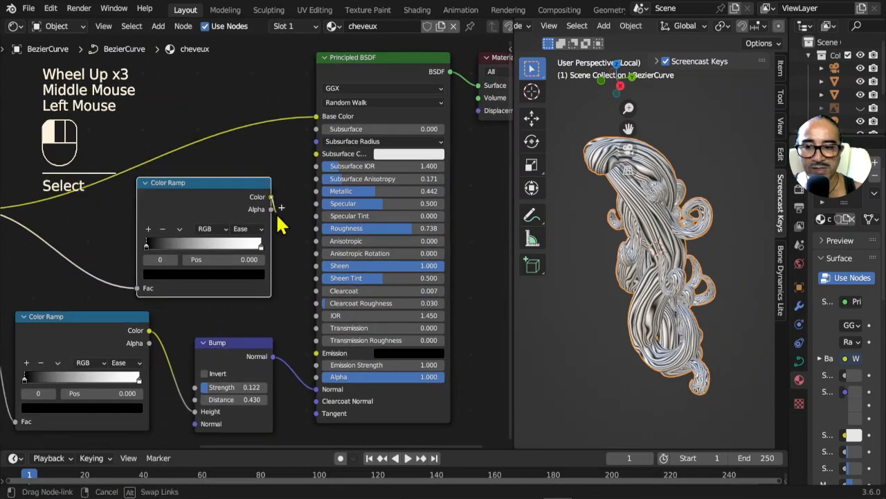
Hide the navigation gizmos and the tool shelf in the 3D viewport for a clear view of the hair
drag(561, 267, 697, 257)
scroll(697, 257, up, 2)
middle_drag(697, 277, 639, 277)
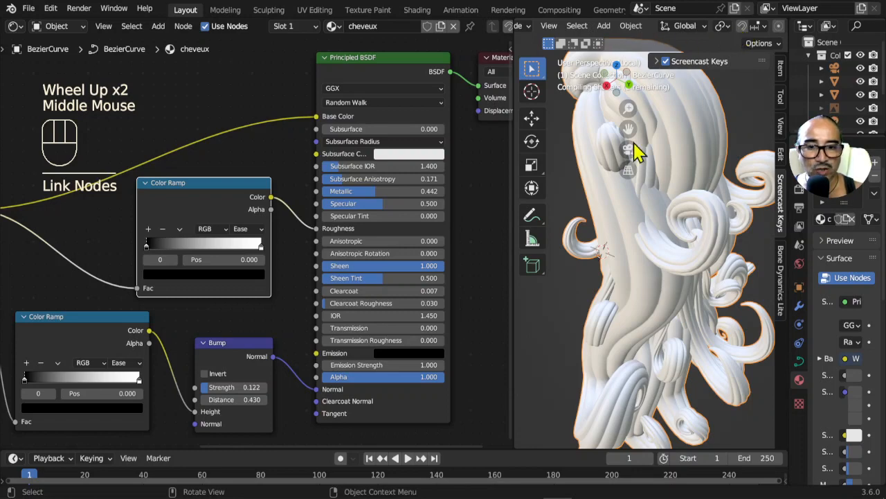
middle_drag(755, 26, 676, 28)
click(664, 26)
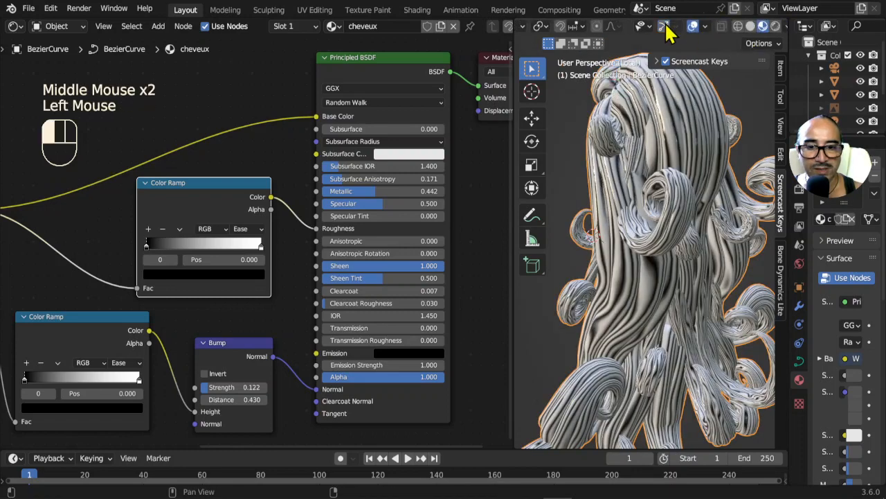
key(t)
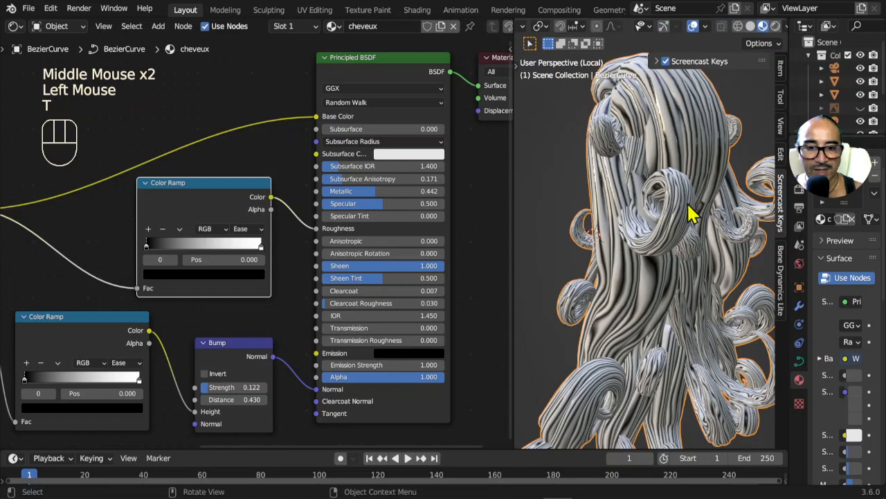
Swap the roughness Color Ramp's stops so that white sits at position 0 and black at position 1
scroll(693, 211, up, 2)
middle_drag(758, 201, 693, 192)
scroll(693, 193, up, 2)
middle_drag(693, 193, 619, 182)
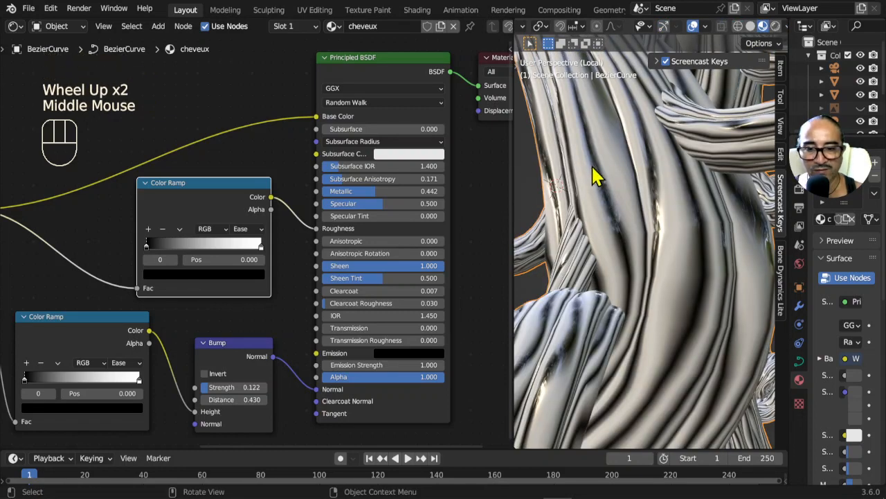
scroll(613, 182, down, 1)
middle_drag(613, 182, 604, 211)
scroll(614, 203, up, 6)
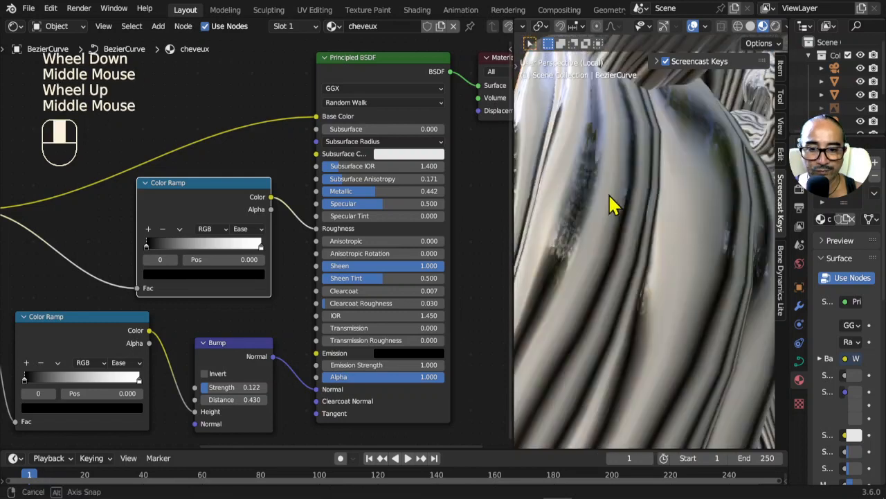
middle_drag(225, 301, 274, 297)
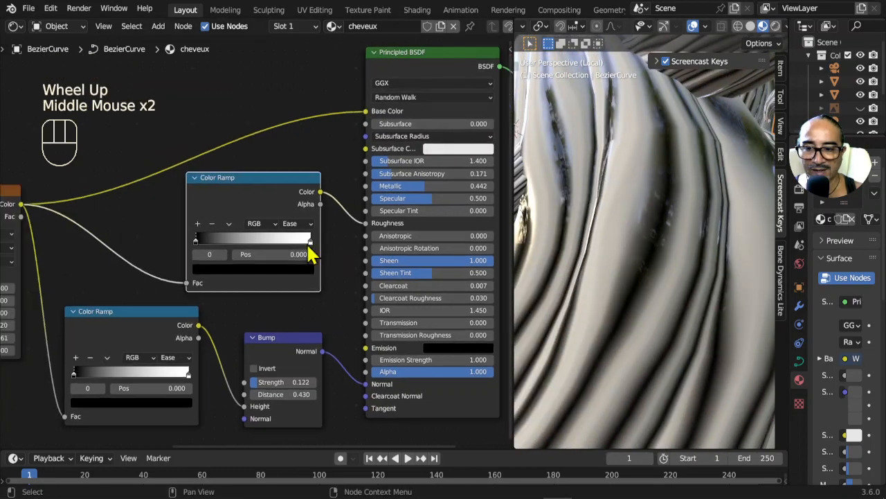
drag(311, 244, 271, 244)
mouse_move(198, 241)
mouse_down()
mouse_move(319, 240)
mouse_move(189, 246)
mouse_up()
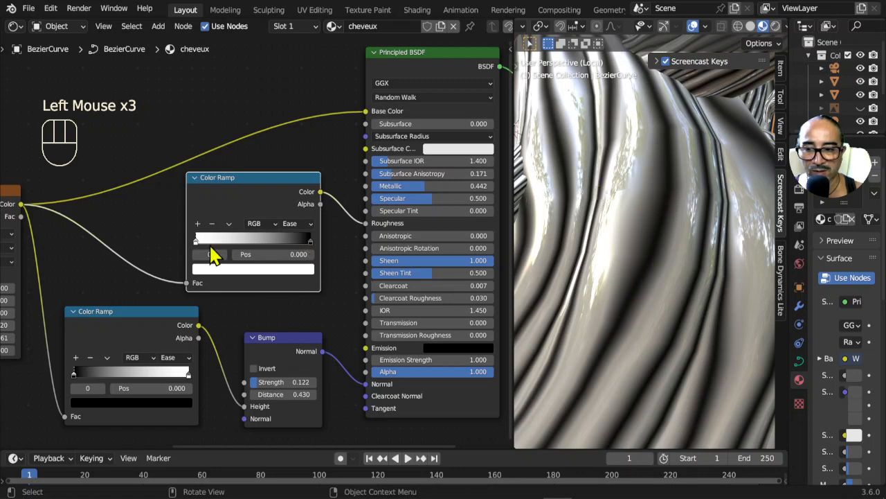
scroll(643, 217, down, 5)
click(657, 231)
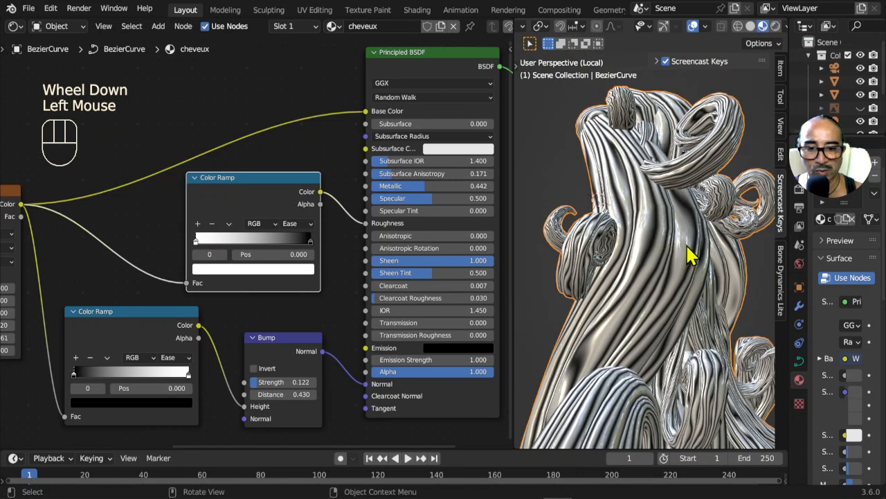
Lighten the roughness Color Ramp's black end stop to a grey with a Value of 0.259
middle_drag(691, 256, 681, 271)
scroll(679, 268, up, 2)
middle_drag(290, 254, 255, 246)
click(161, 234)
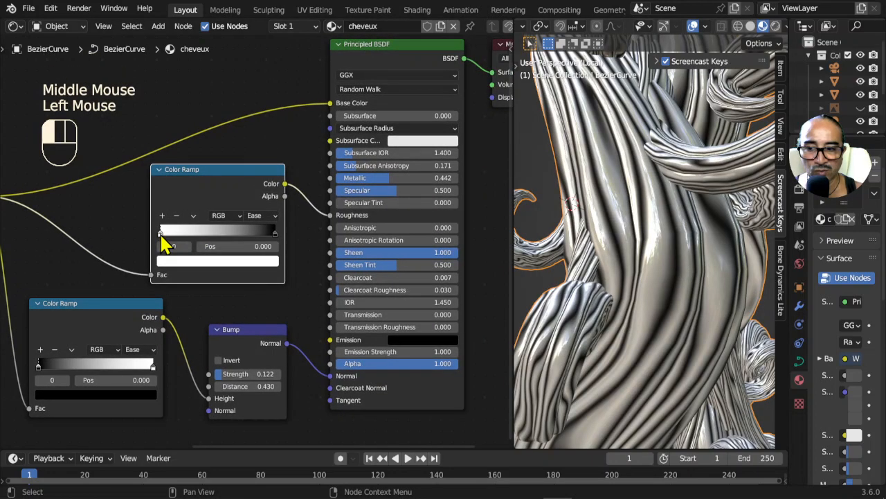
click(275, 233)
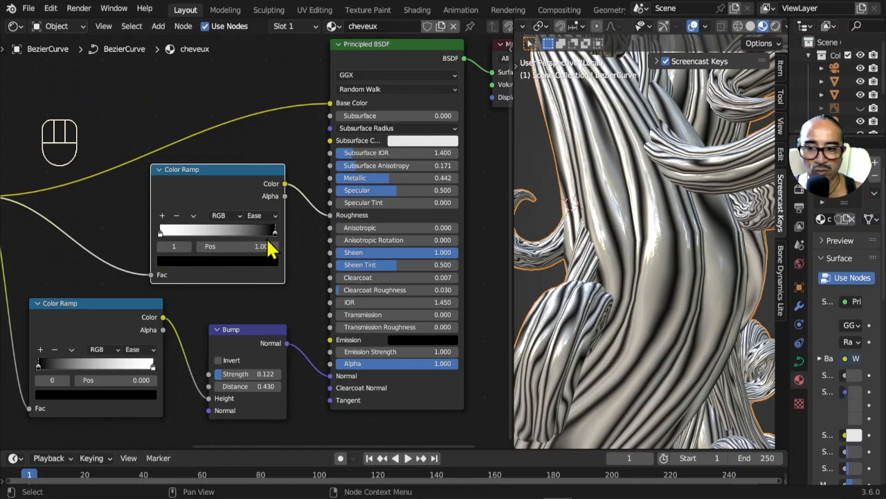
click(173, 262)
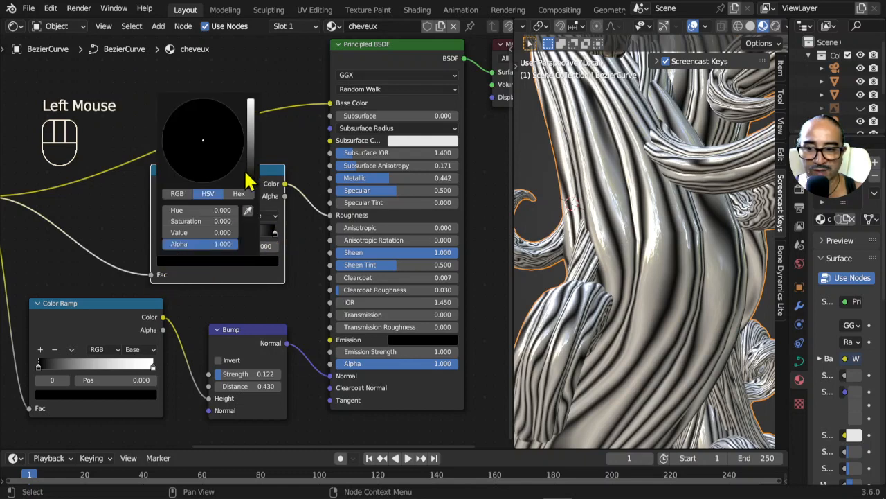
drag(250, 182, 250, 133)
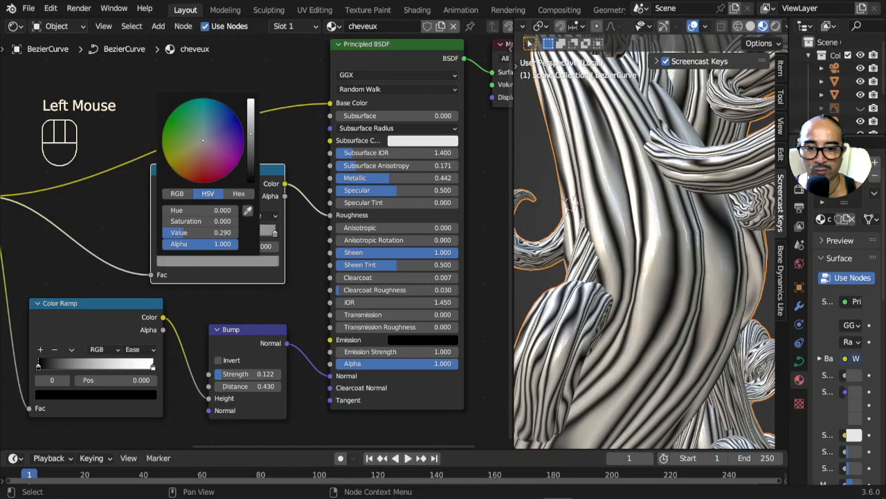
scroll(596, 273, down, 2)
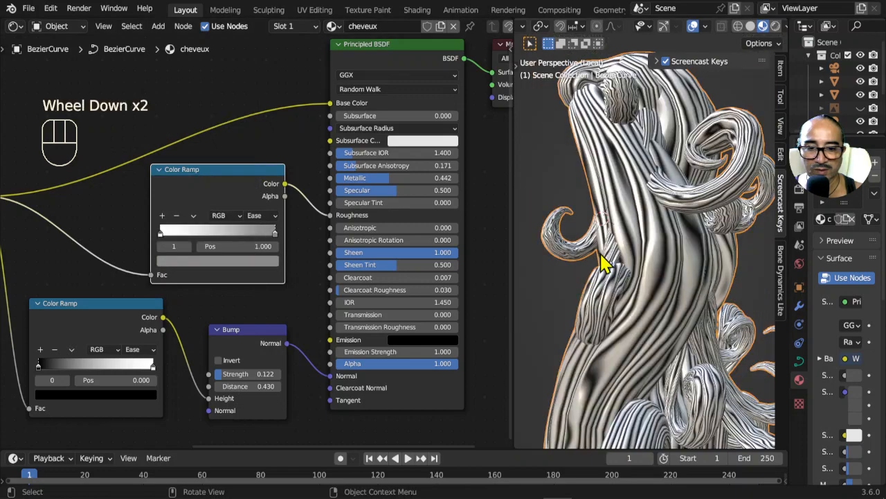
mouse_move(606, 263)
middle_down()
mouse_move(709, 267)
mouse_move(598, 268)
mouse_move(694, 280)
mouse_move(602, 281)
middle_up()
Try a Scale of 39.5 on the Wave Texture and settle on 16 for the strands
middle_drag(233, 325, 437, 372)
scroll(266, 321, up, 1)
middle_drag(267, 322, 415, 254)
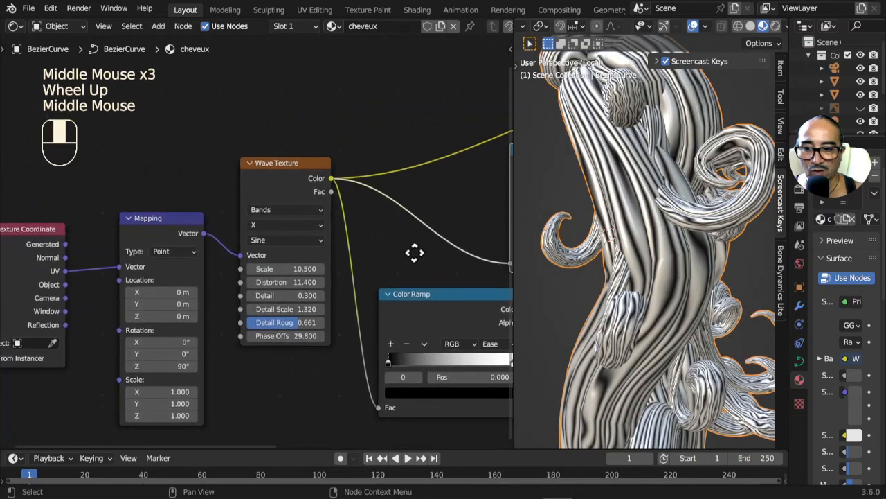
scroll(257, 223, up, 3)
drag(328, 278, 404, 267)
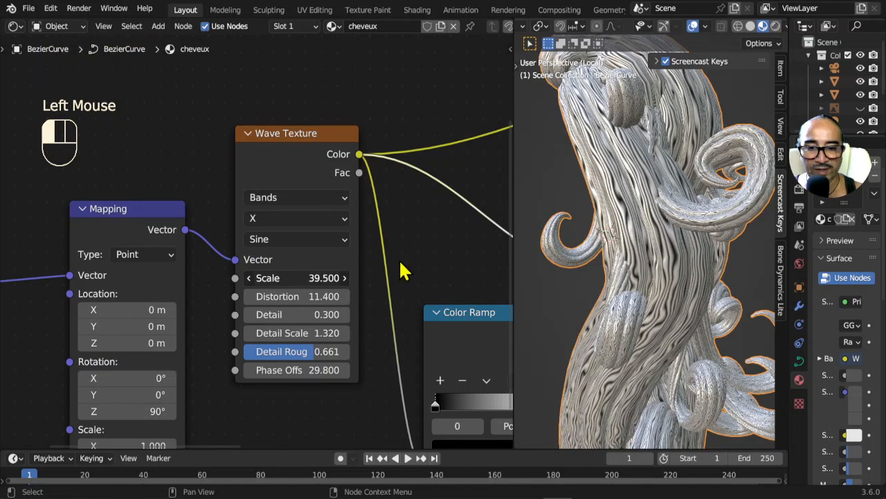
scroll(637, 211, down, 2)
middle_drag(637, 211, 721, 232)
scroll(724, 233, up, 2)
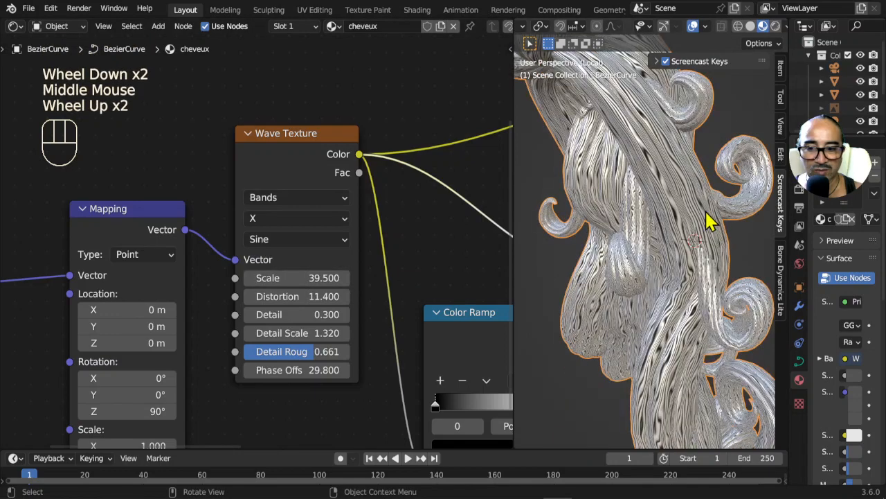
drag(317, 277, 272, 277)
scroll(593, 252, down, 3)
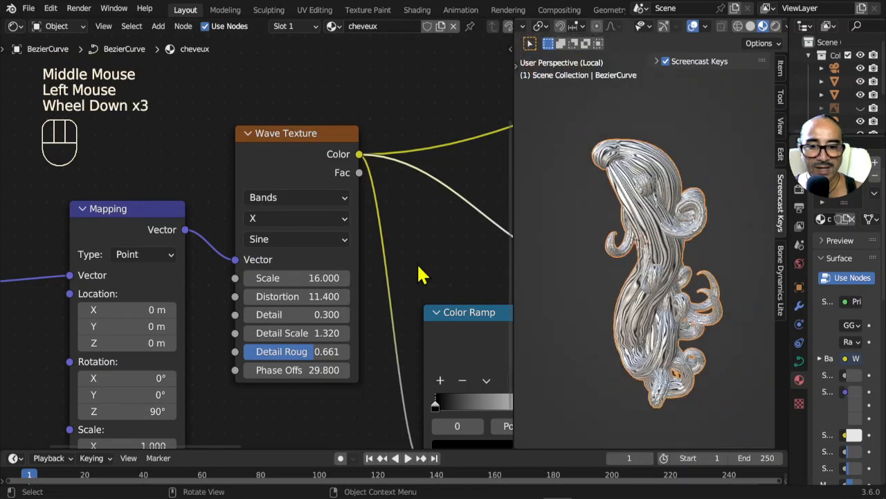
Shift the Wave Texture aside and insert a copy of the roughness Color Ramp on its link to Base Color
middle_drag(419, 250, 262, 254)
scroll(259, 247, down, 4)
middle_drag(381, 241, 228, 337)
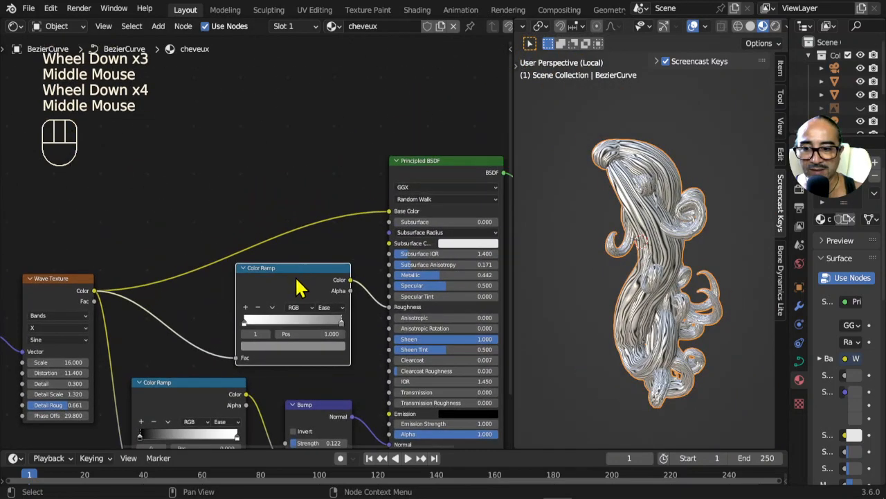
click(298, 277)
drag(78, 280, 63, 261)
click(284, 277)
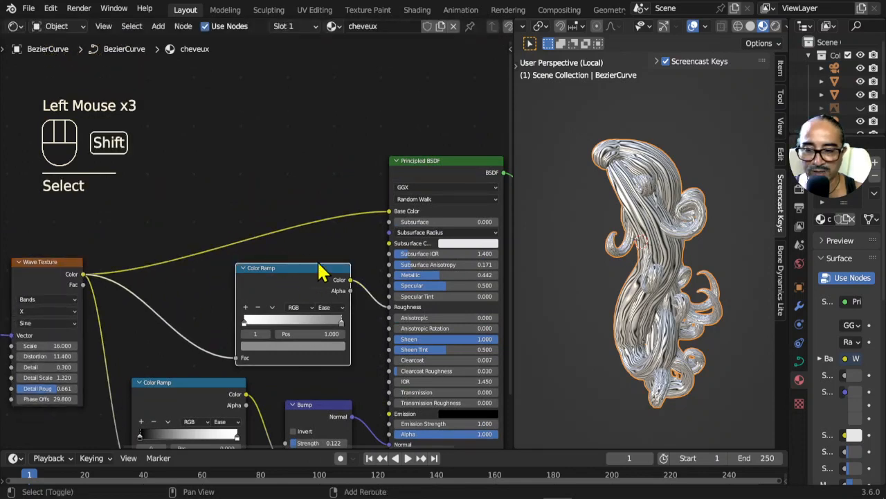
key(shift+d)
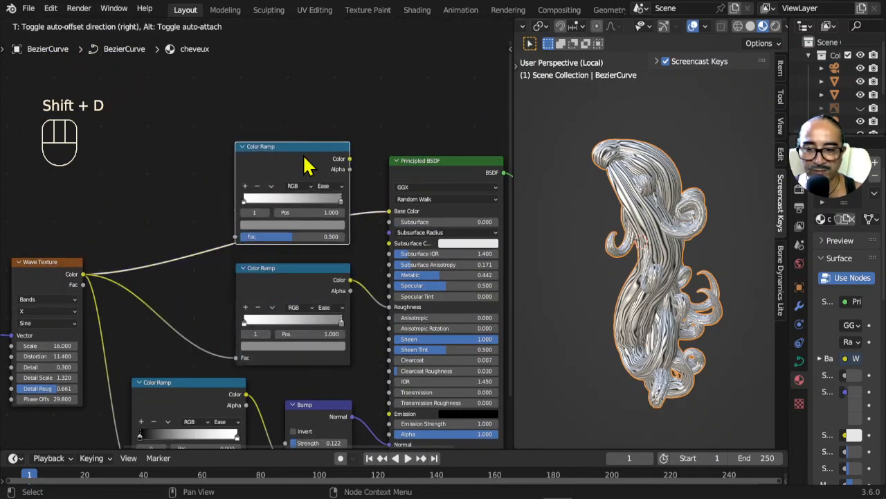
click(309, 166)
Place the base colour ramp's grey stop at 0.102 and white stop at 0.530, and recolour the white one yellow with Hue 0.124 and Saturation 0.948
drag(244, 201, 302, 204)
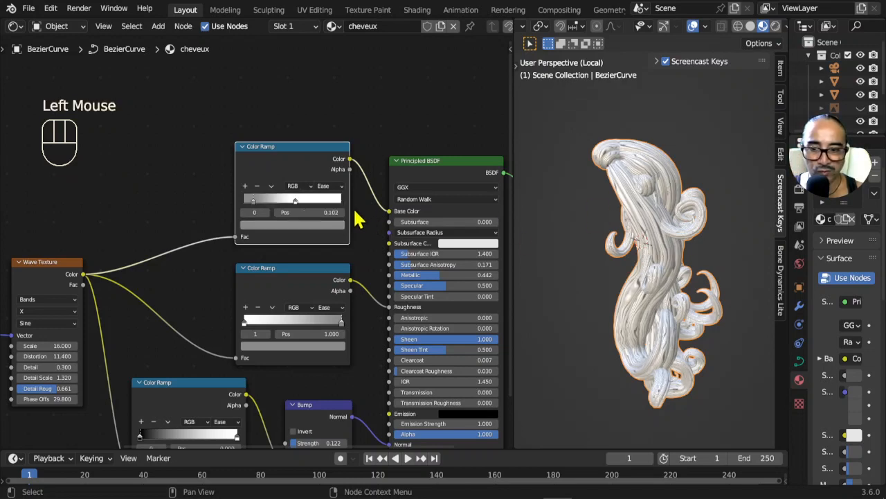
click(296, 201)
click(244, 230)
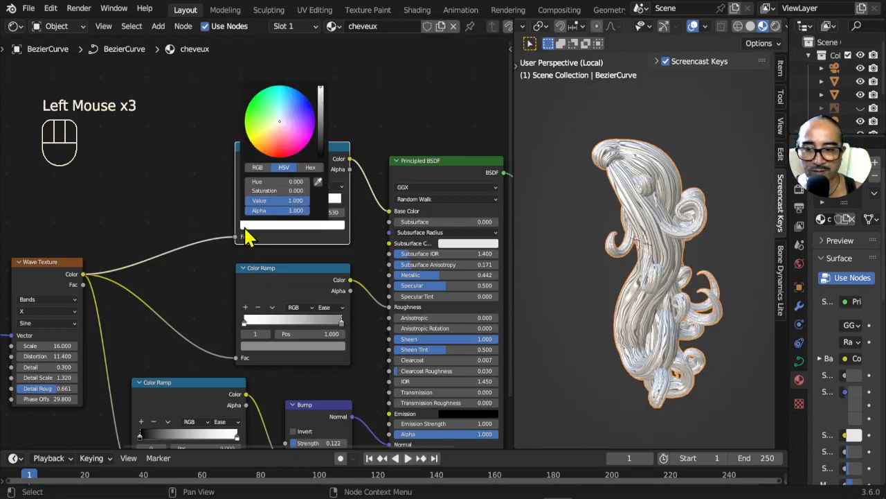
click(259, 138)
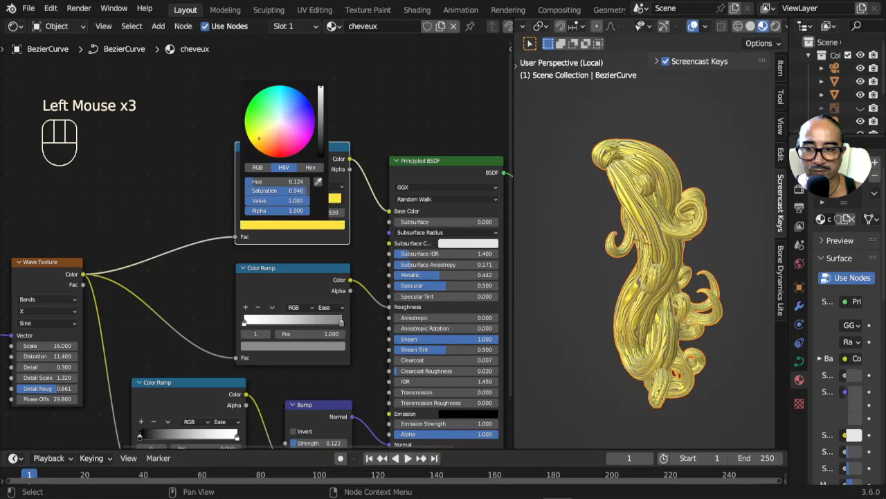
scroll(686, 212, up, 2)
scroll(252, 209, up, 1)
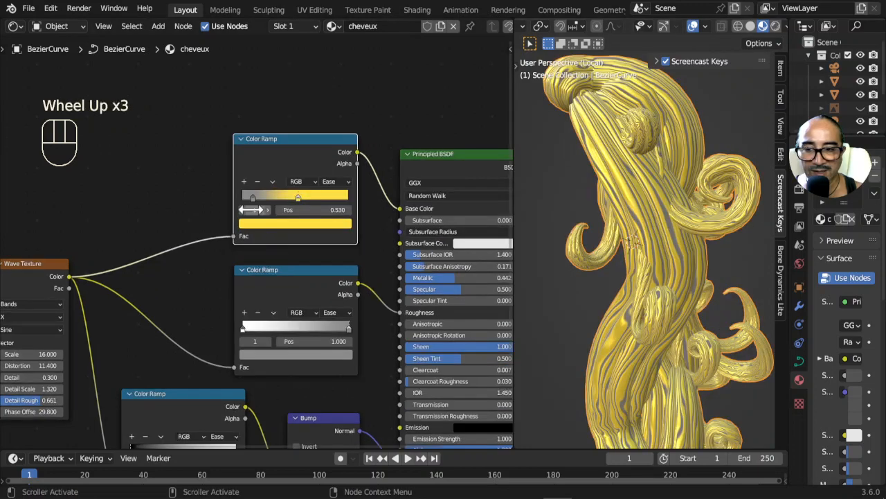
Recolour the base colour ramp's grey stop dark yellow with Hue 0.136, Saturation 1.000 and Value 0.178, checking the whole hair
click(252, 196)
click(252, 224)
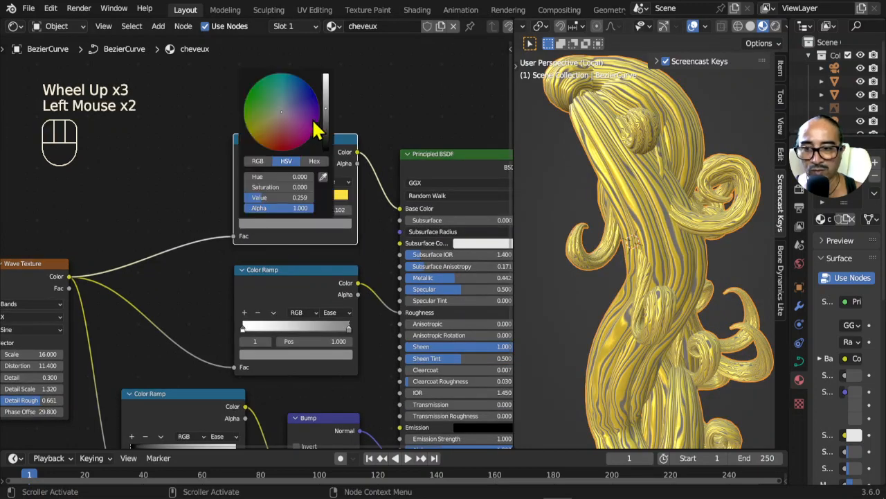
click(261, 135)
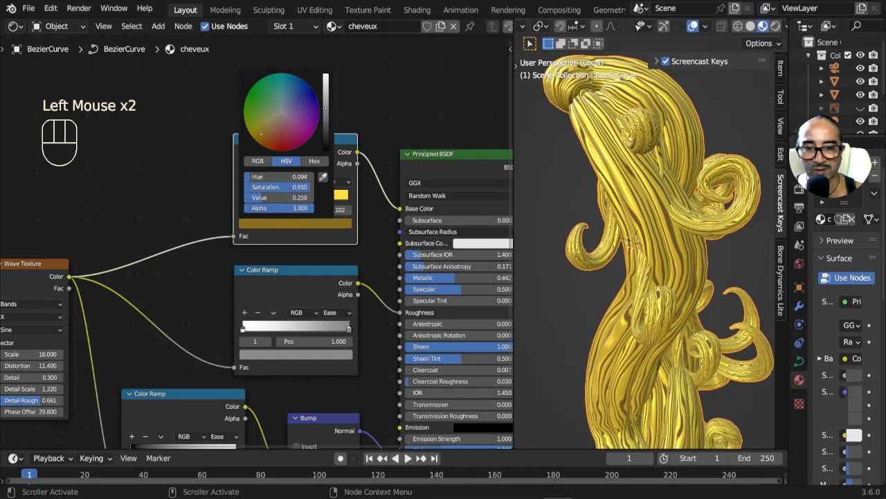
drag(326, 109, 326, 117)
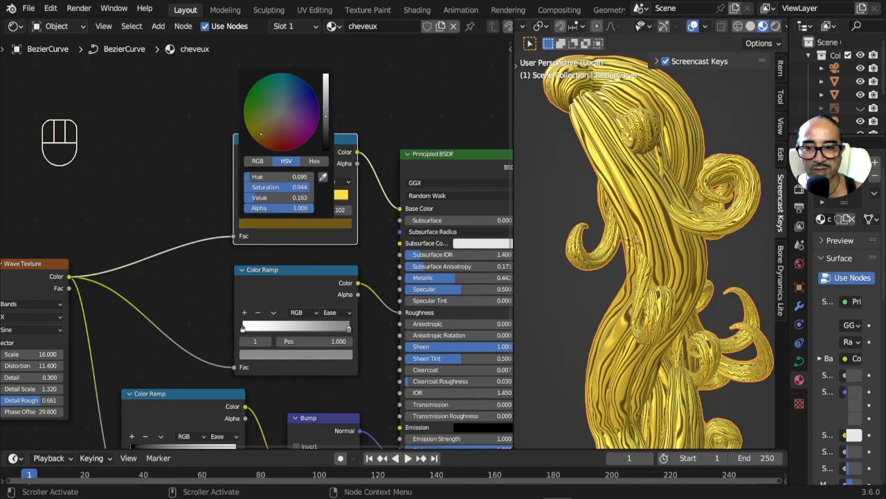
drag(261, 134, 248, 130)
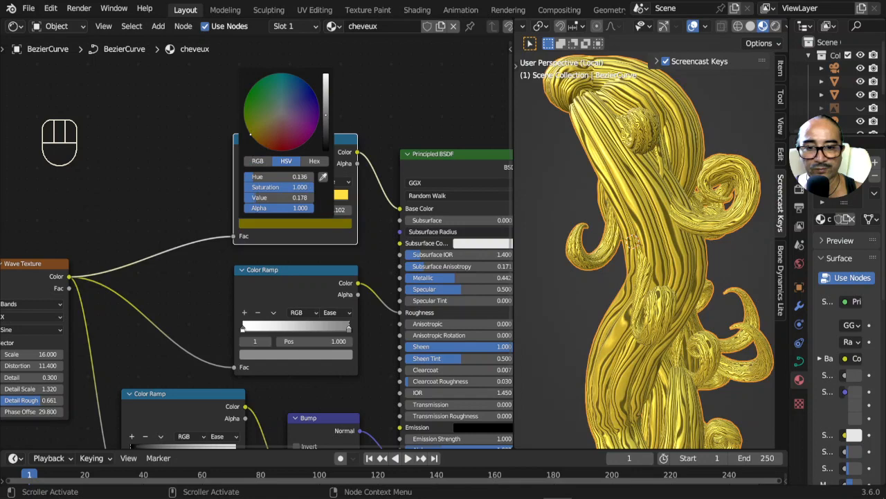
middle_click(648, 235)
scroll(651, 232, down, 2)
middle_drag(654, 231, 745, 229)
scroll(388, 294, up, 4)
middle_drag(388, 295, 348, 279)
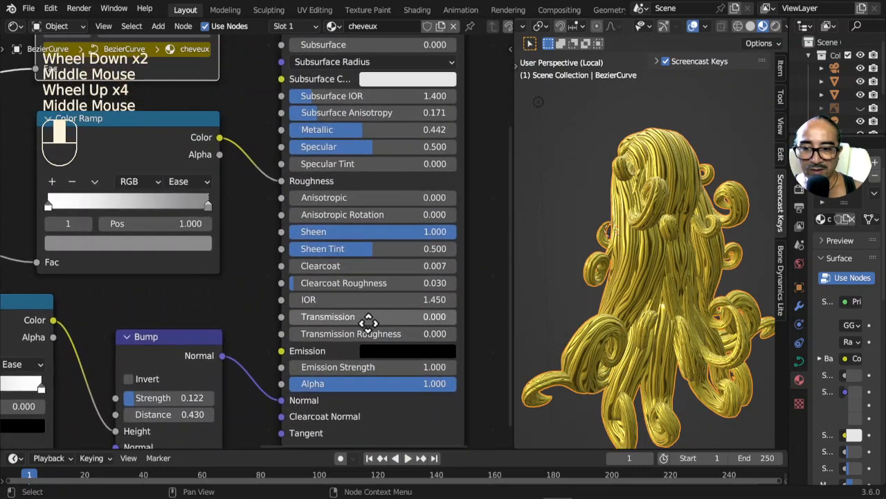
Set the Principled BSDF's Clearcoat to 0.108, Clearcoat Roughness to 0.000, Sheen to 0.851 and Metallic to 0.210
click(309, 266)
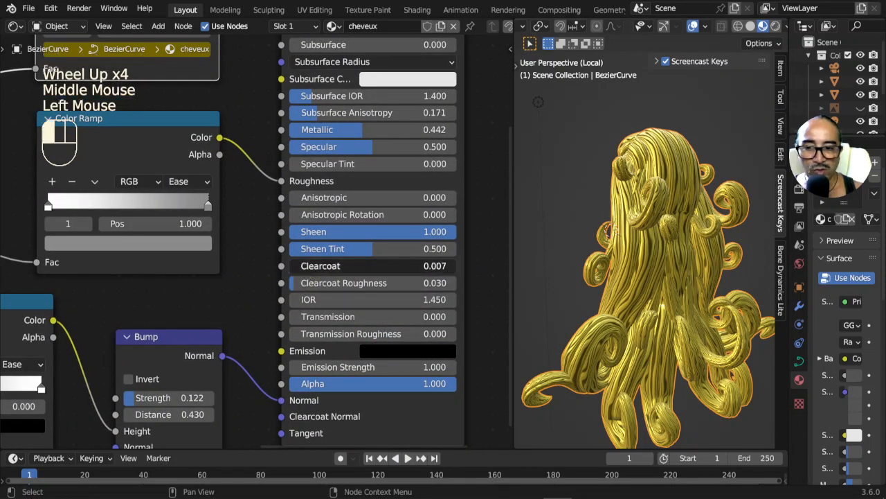
drag(308, 266, 327, 290)
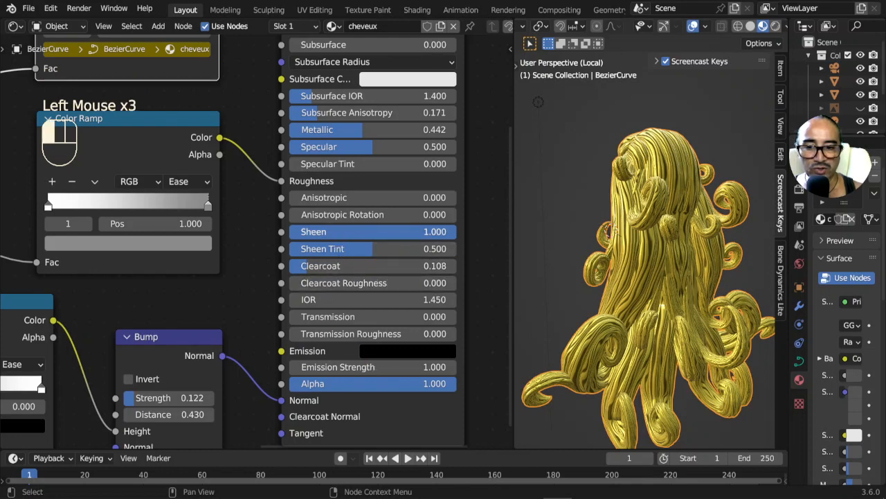
click(364, 130)
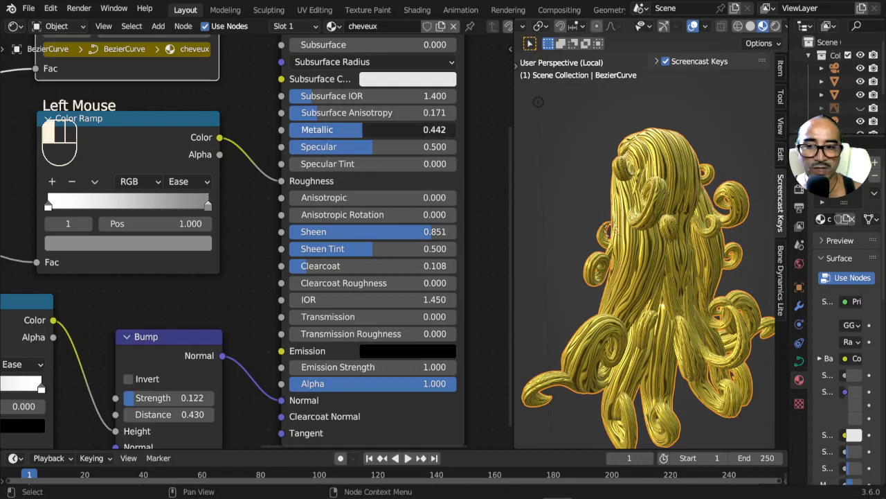
drag(364, 130, 322, 130)
middle_drag(622, 208, 731, 231)
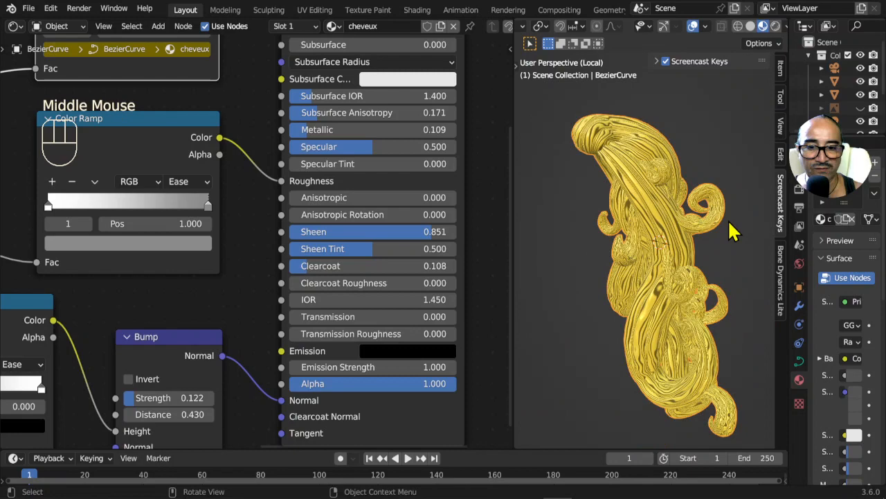
scroll(732, 230, up, 2)
click(322, 130)
drag(323, 130, 339, 130)
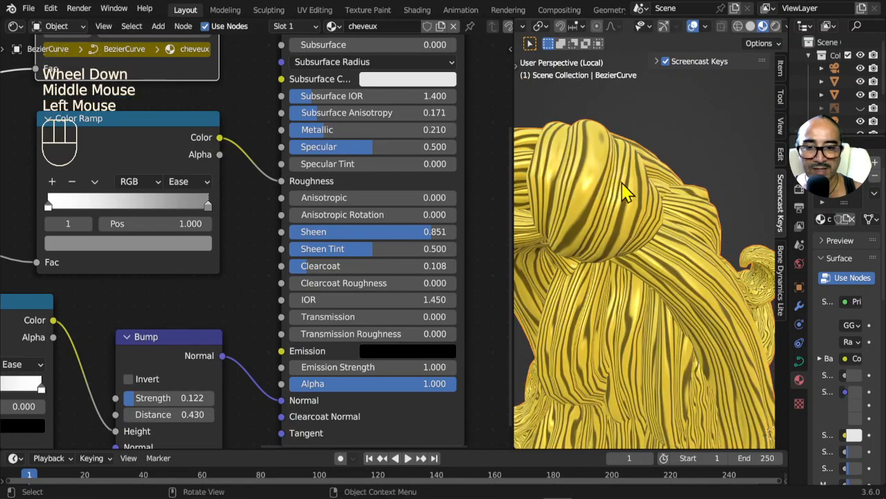
Raise the Principled BSDF's Specular to 0.754 for the hair material
middle_drag(625, 192, 585, 194)
click(370, 148)
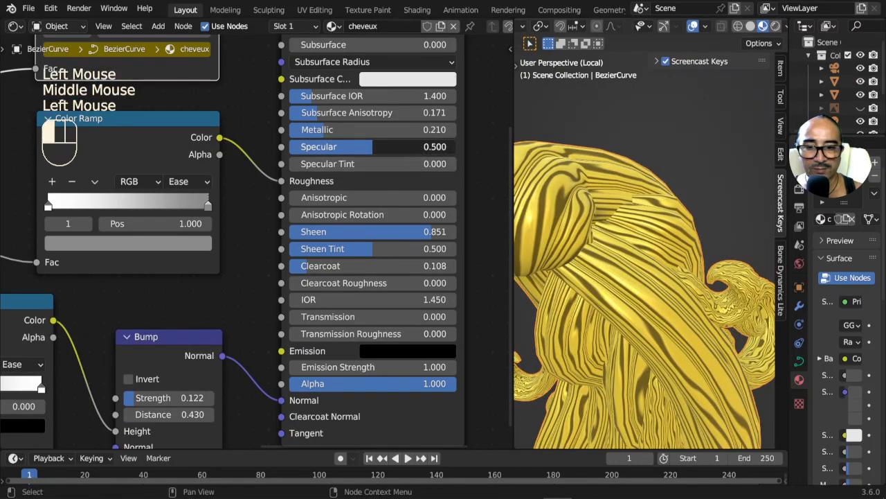
drag(371, 146, 415, 146)
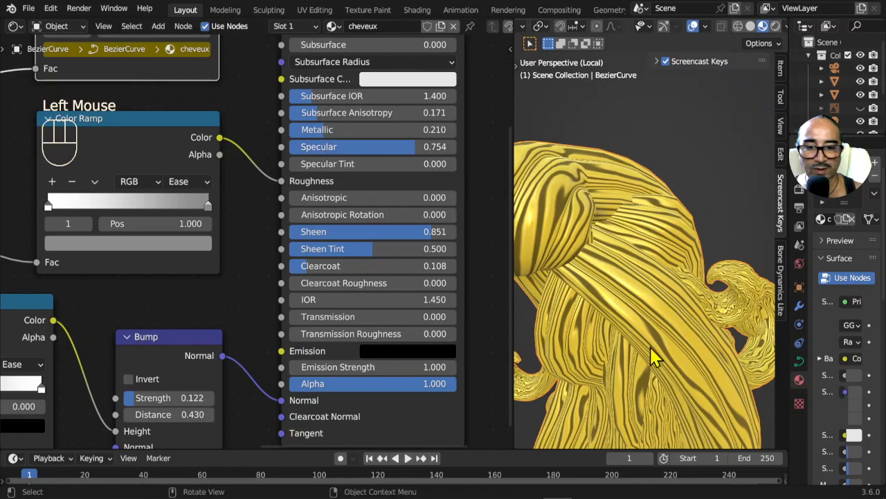
Examine the hair's shine and strand pattern in an enlarged viewport, from the whole shape down to the curls
scroll(626, 326, down, 3)
mouse_move(625, 326)
middle_down()
mouse_move(603, 322)
mouse_move(625, 313)
middle_up()
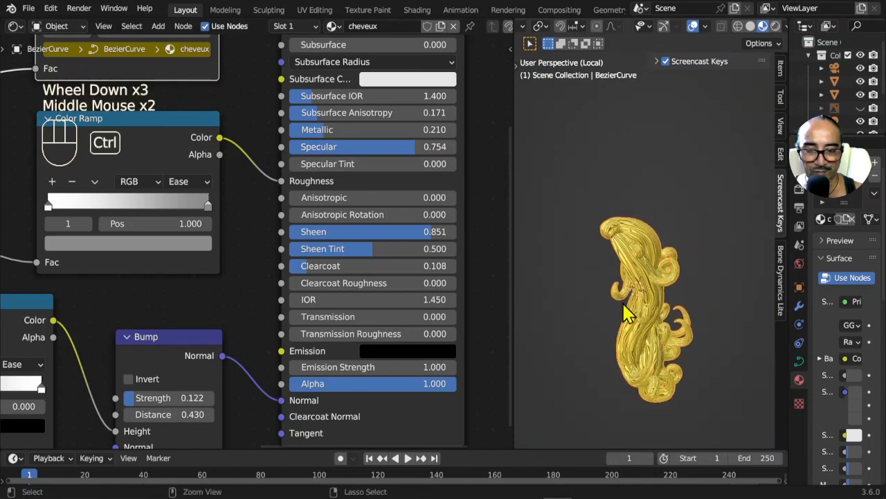
key(ctrl+space)
scroll(492, 382, up, 3)
shift+middle_drag(492, 381, 465, 166)
scroll(526, 249, down, 2)
scroll(466, 166, up, 2)
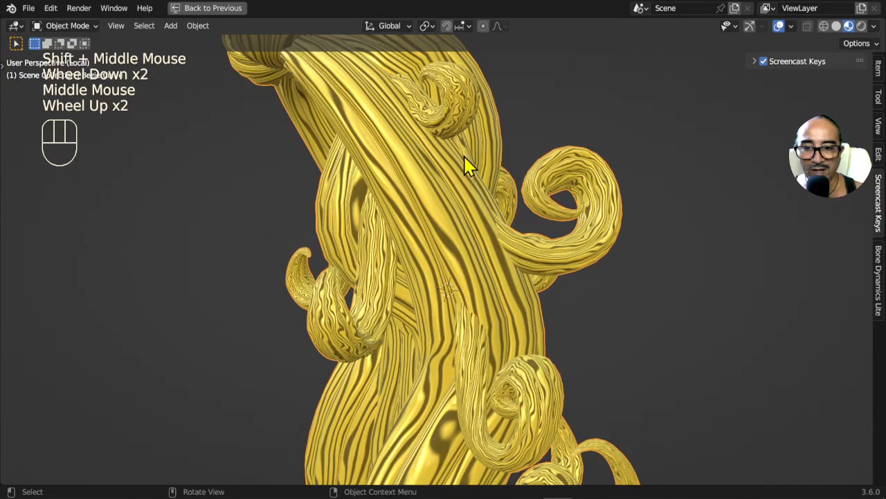
shift+middle_drag(458, 118, 501, 199)
scroll(513, 194, up, 1)
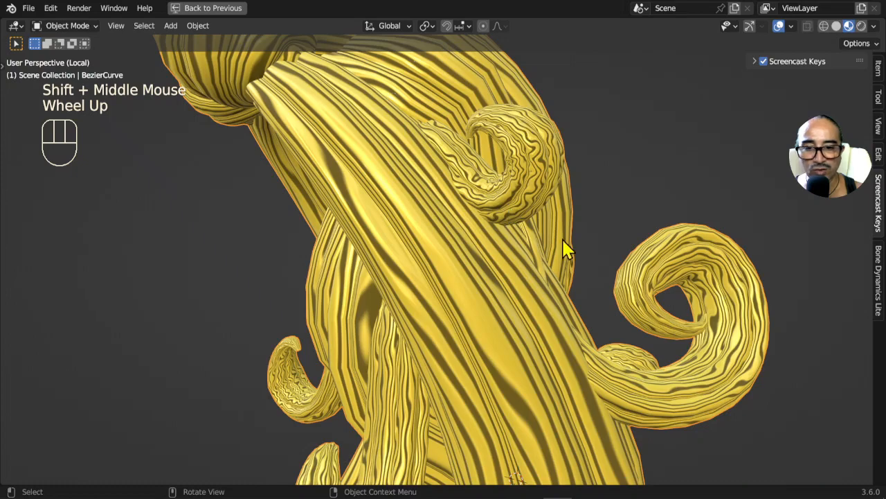
key(ctrl)
key(ctrl+space)
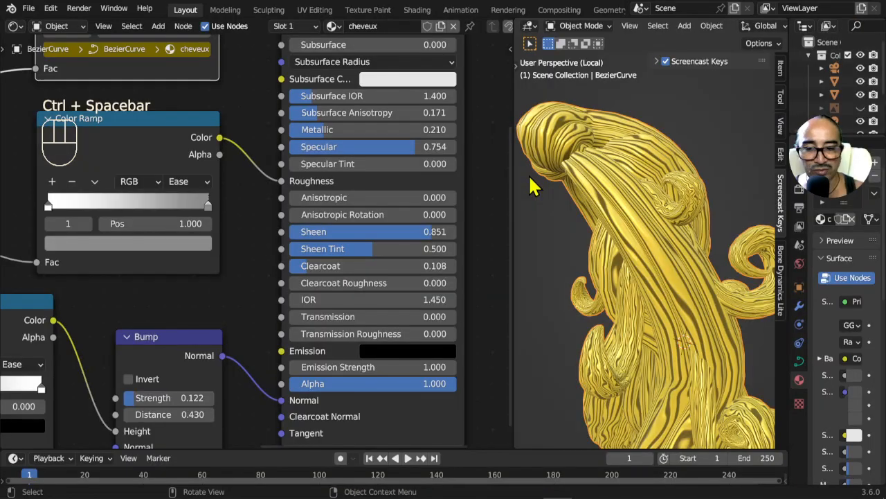
Try a Distortion of 3.670 on the Wave Texture and inspect the strands up close and from afar
scroll(235, 395, down, 1)
middle_drag(228, 389, 11, 284)
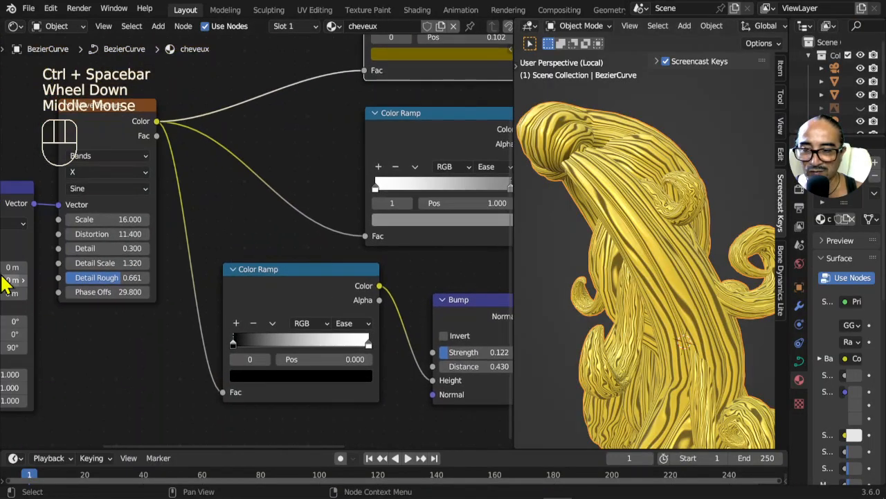
middle_drag(153, 281, 380, 283)
scroll(412, 263, up, 4)
shift+drag(418, 241, 342, 242)
middle_drag(693, 228, 657, 252)
scroll(658, 252, up, 1)
middle_drag(639, 197, 679, 149)
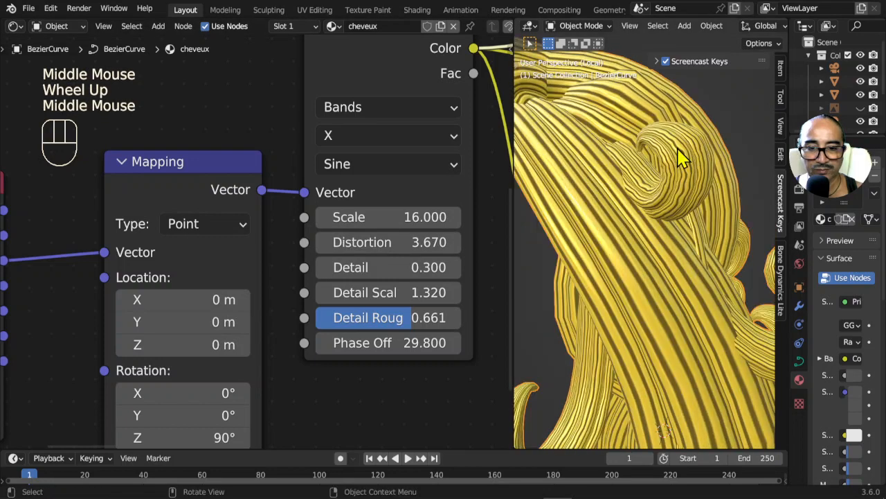
scroll(678, 317, down, 3)
middle_drag(679, 317, 610, 318)
Set the Wave Texture's Distortion to 14.370, checking the strands on the hair
drag(406, 241, 481, 242)
middle_drag(639, 283, 685, 280)
mouse_move(433, 238)
mouse_down()
mouse_move(417, 237)
mouse_move(433, 238)
mouse_up()
middle_drag(637, 277, 415, 291)
Set the Wave Texture's Detail to 4.000 and inspect the strands on the front locks
drag(402, 268, 376, 267)
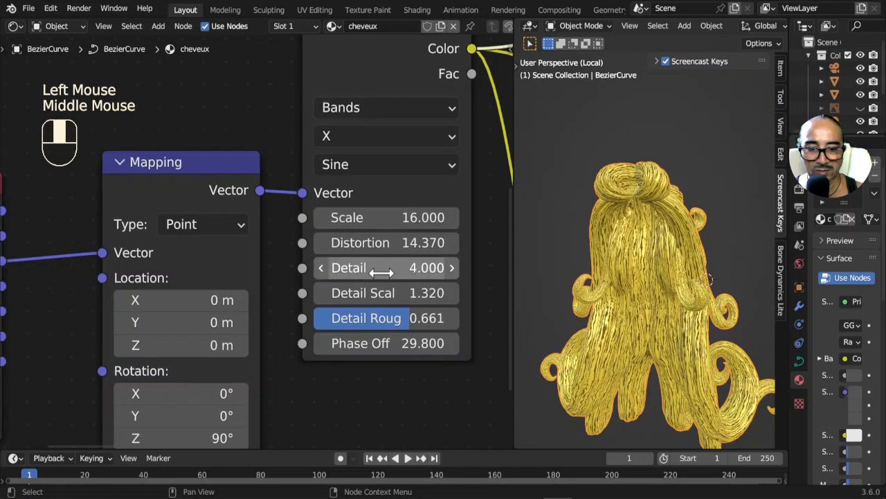
middle_drag(376, 267, 265, 274)
middle_drag(570, 237, 548, 233)
scroll(657, 246, up, 2)
scroll(752, 263, up, 3)
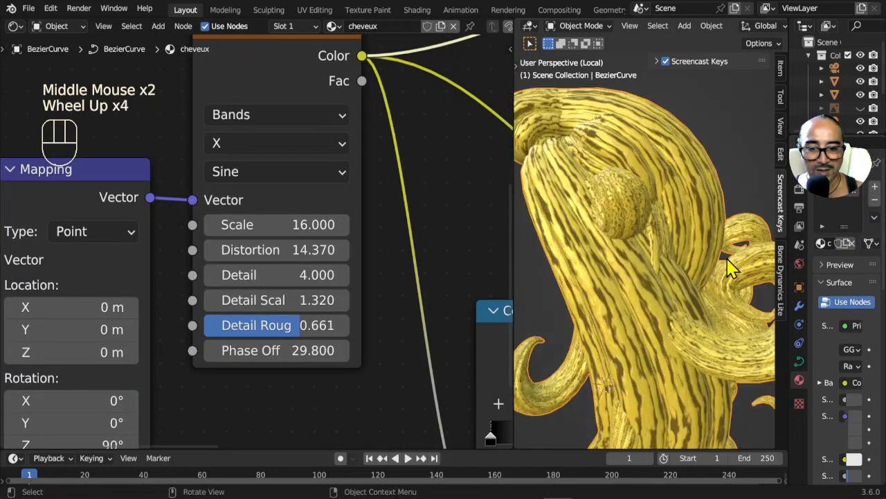
middle_drag(732, 267, 678, 258)
Leave local view and deselect the hair to check its material on the whole character
key(ctrl+space)
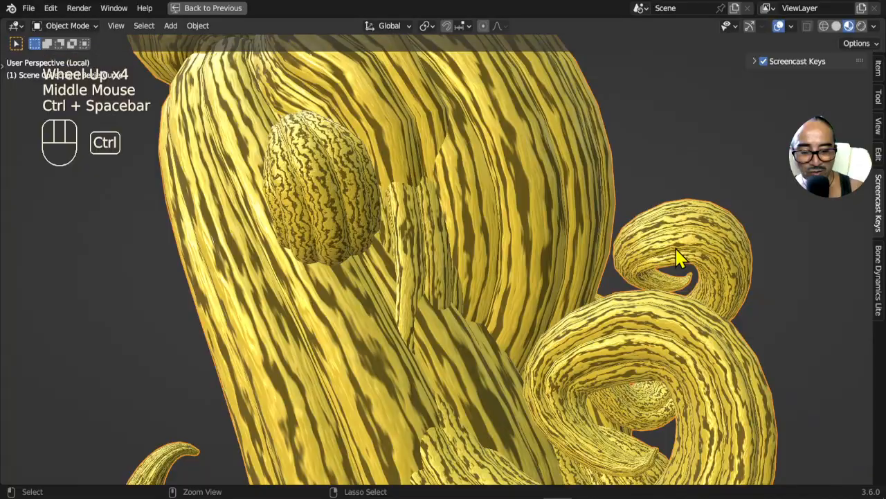
key(KP_Divide)
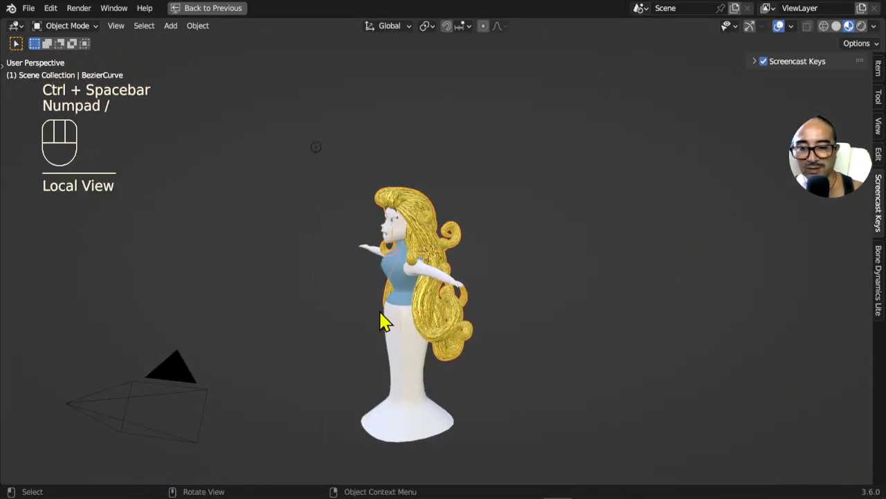
scroll(592, 204, up, 4)
click(508, 293)
scroll(503, 291, down, 1)
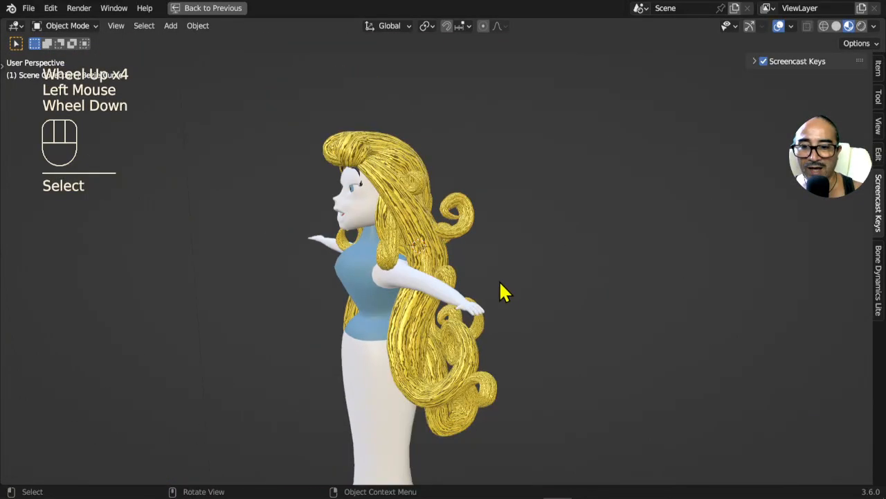
middle_drag(503, 291, 475, 273)
key(ctrl+space)
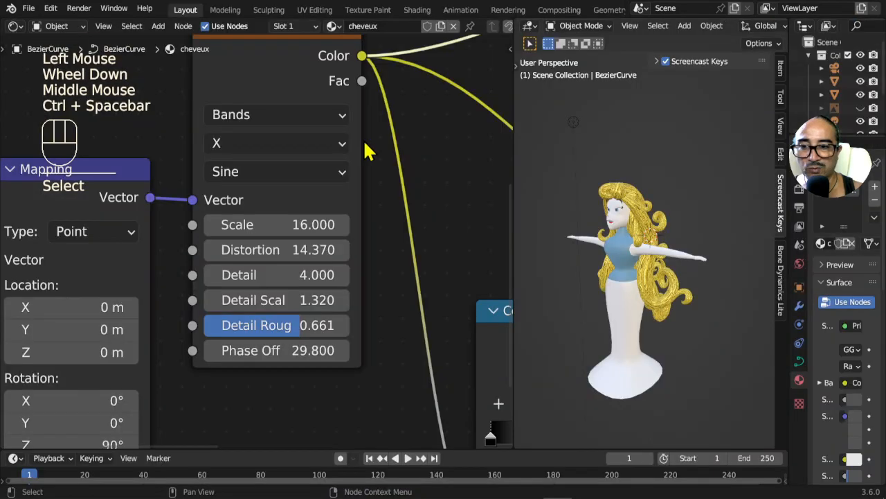
Lighten the dark yellow stop of the base colour ramp to soften the contrast between strands
middle_drag(367, 149, 291, 212)
scroll(191, 328, down, 2)
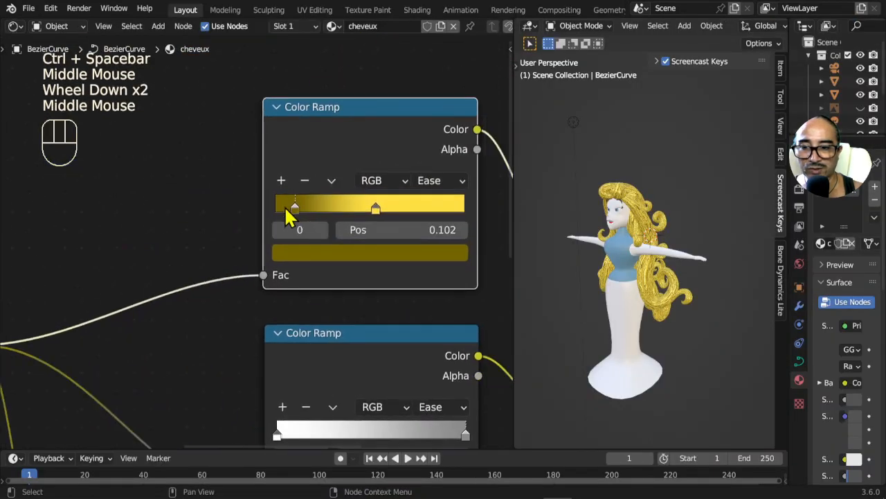
click(298, 232)
click(296, 214)
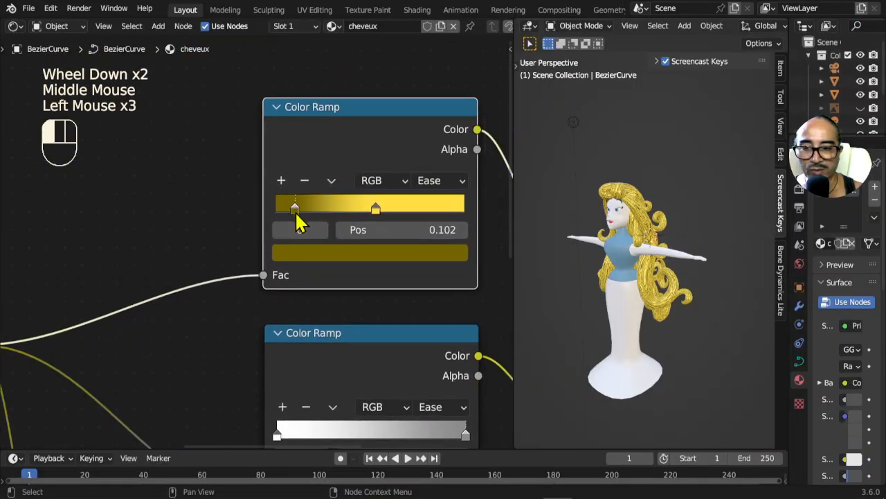
drag(424, 83, 423, 62)
scroll(598, 194, up, 2)
Examine the lightened blond hair on the whole character in an enlarged viewport, near and far
key(ctrl+space)
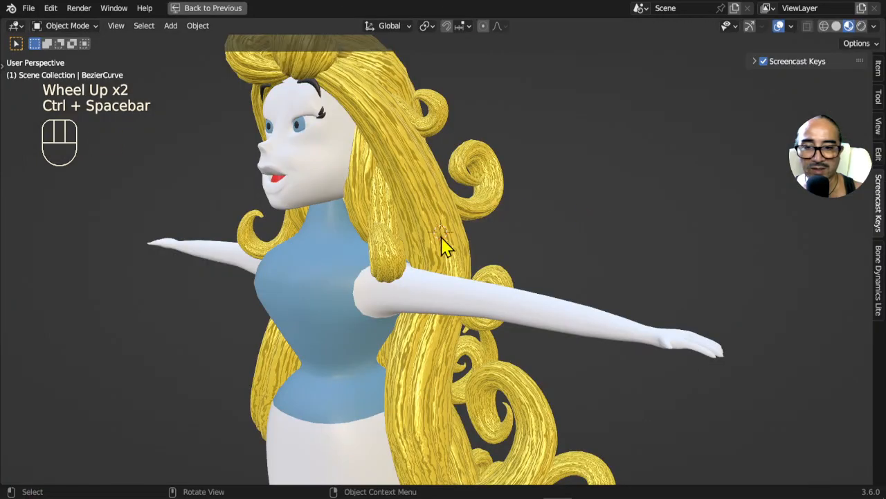
click(506, 233)
scroll(506, 234, down, 2)
middle_drag(443, 264, 545, 277)
scroll(482, 223, up, 4)
scroll(340, 192, down, 2)
scroll(558, 289, down, 2)
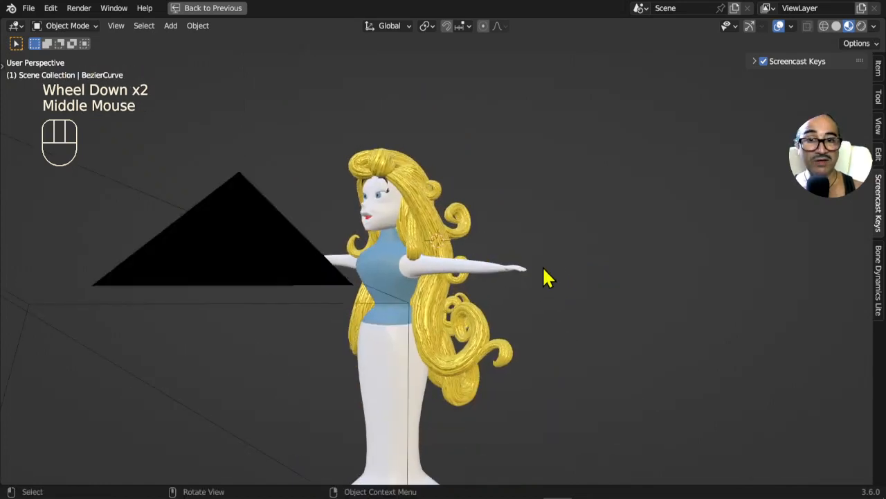